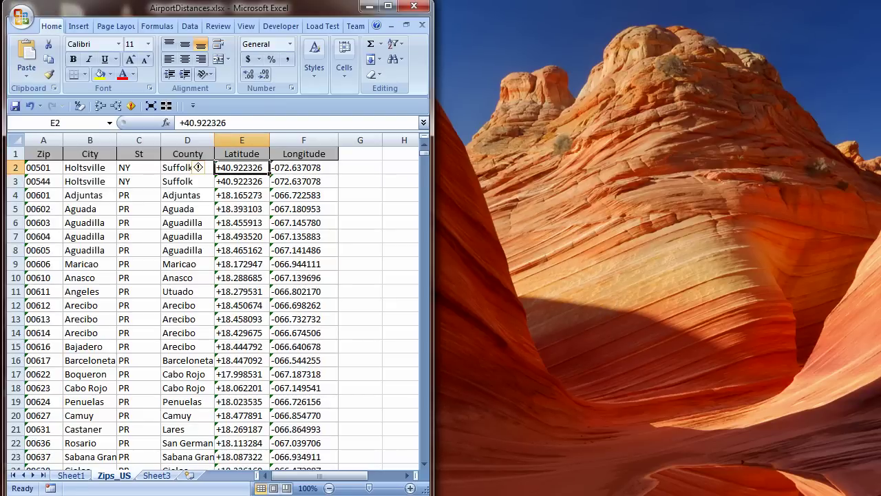
Convert the text-stored latitude and longitude values in E2:F42767 of the Zips_US sheet to numbers
mouse_move(211, 171)
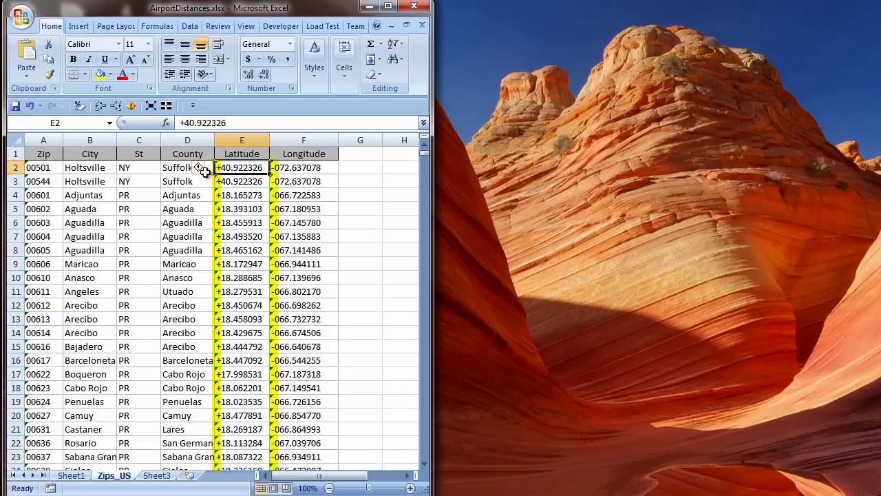
mouse_move(208, 172)
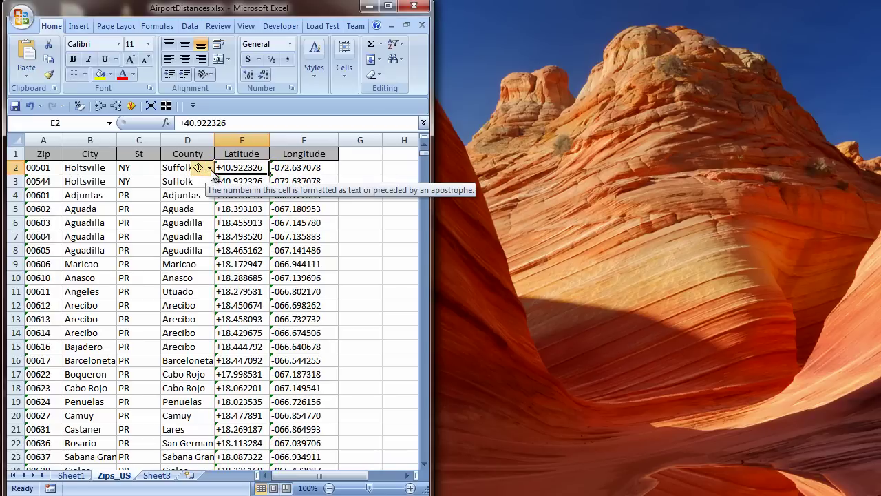
click(210, 169)
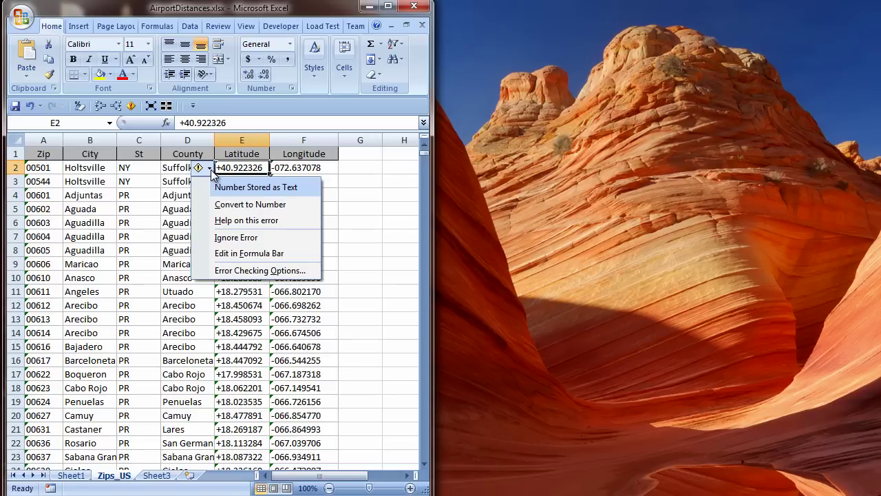
click(242, 168)
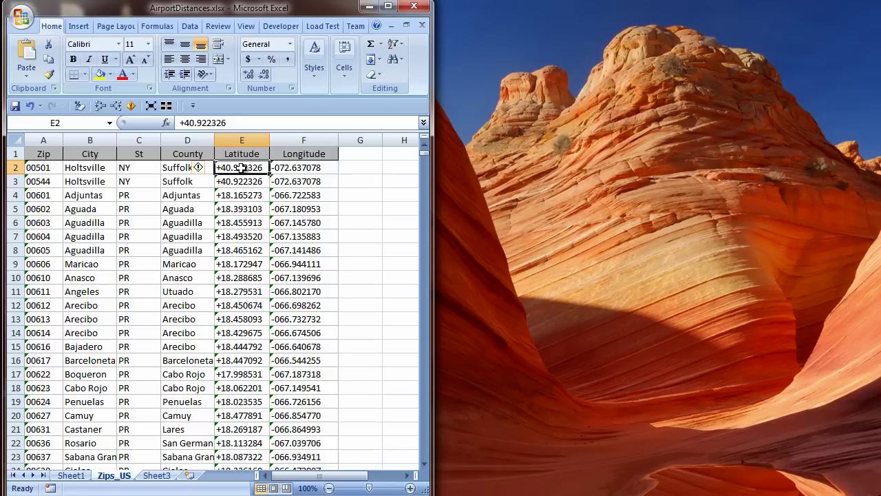
key(shift+Right)
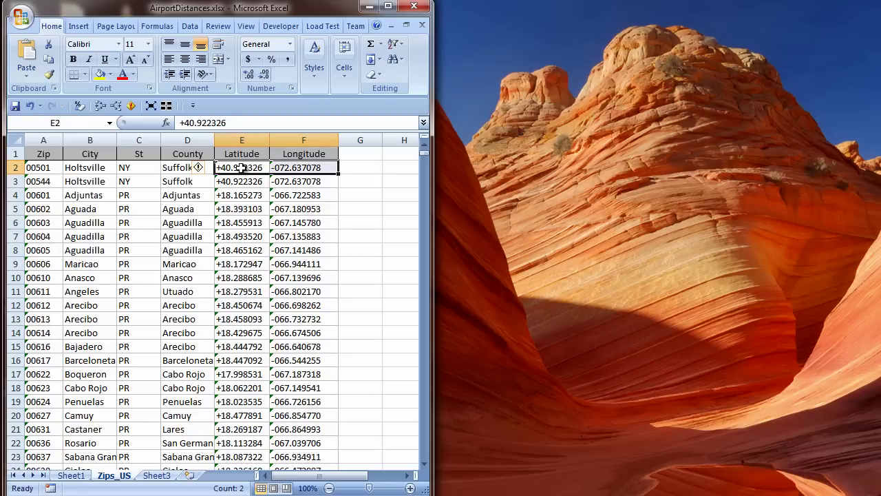
key(ctrl+shift+Down)
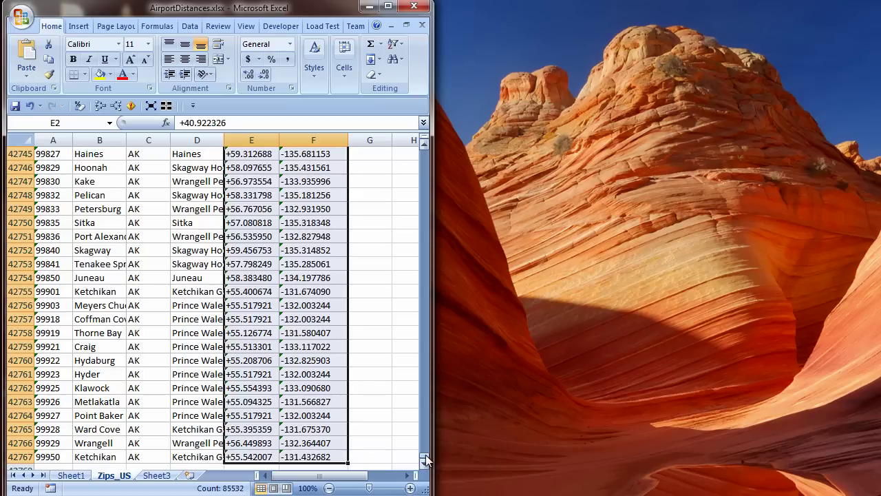
drag(425, 455, 370, 148)
click(210, 169)
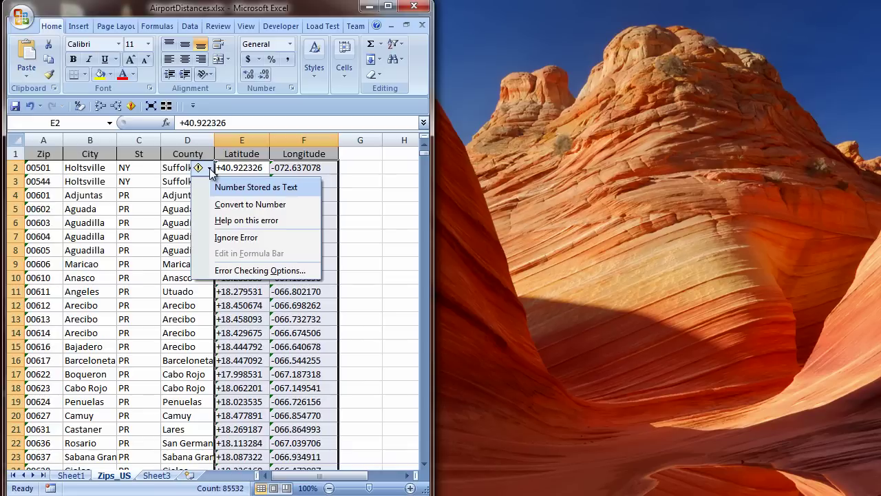
click(246, 204)
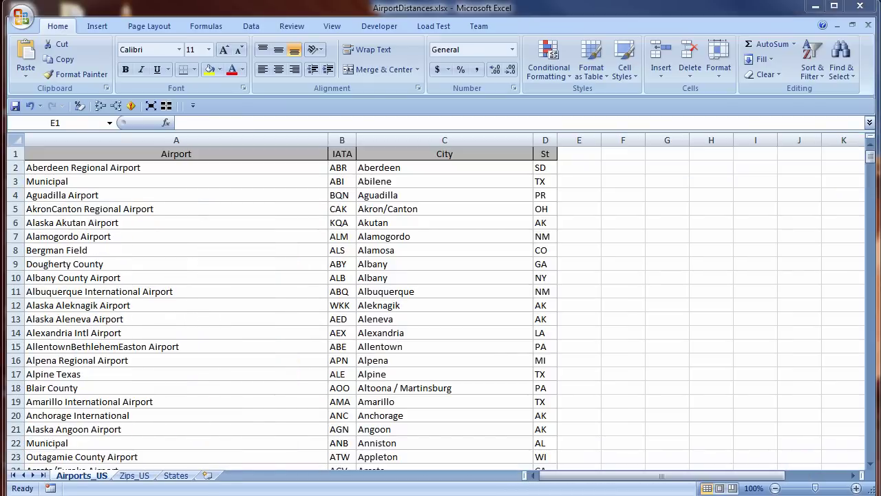
Add a "Zip" column header in cell E1 of the Airports_US sheet
click(584, 153)
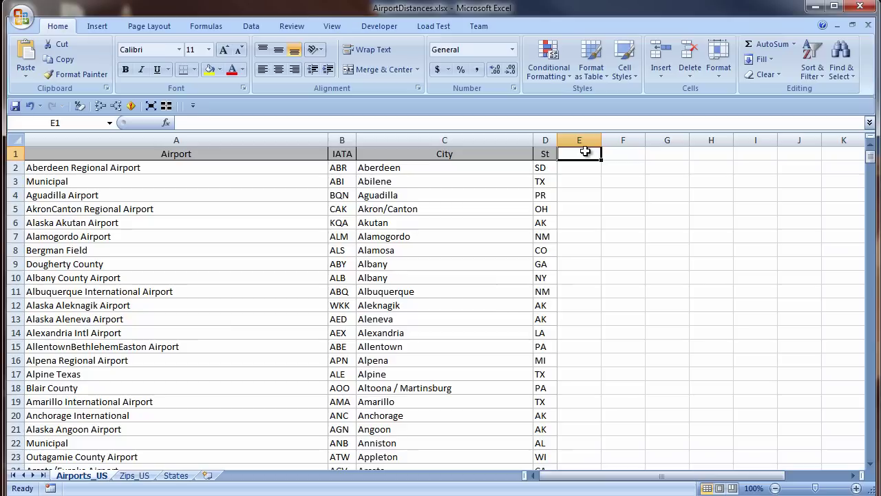
text(Zip)
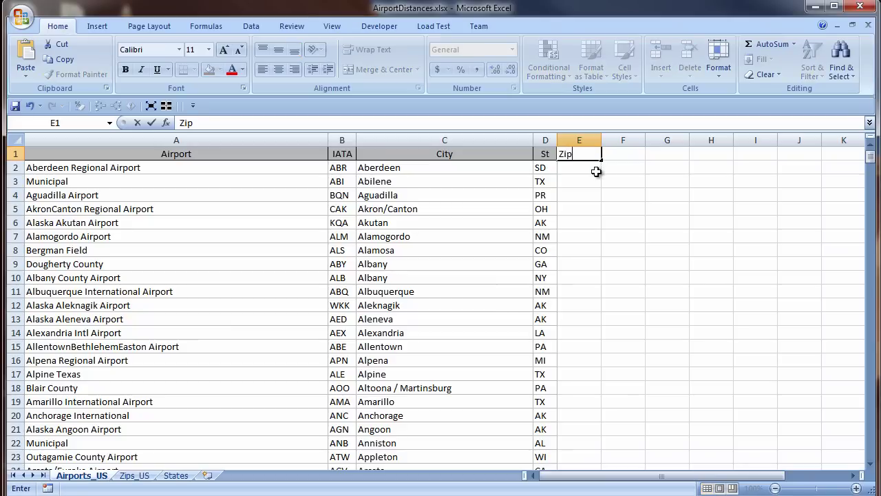
click(595, 171)
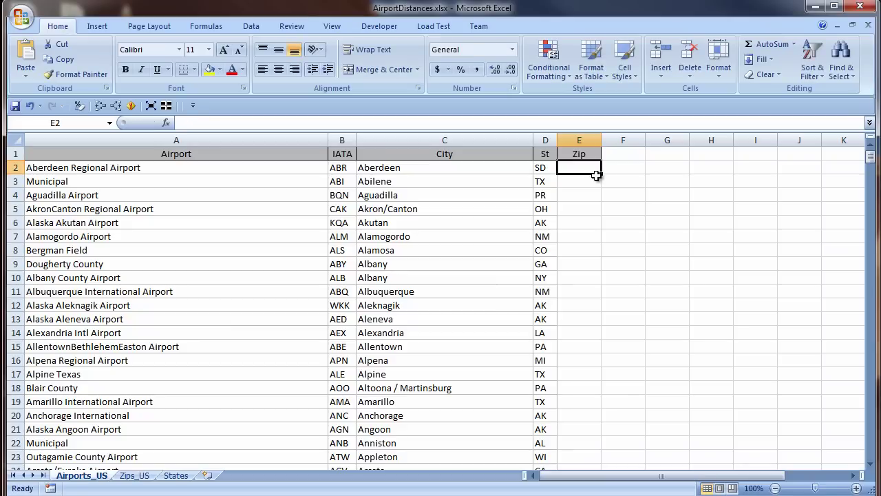
Start a VLOOKUP formula in E2 with its arguments dialog and set the lookup value to D2 & C2
text(=VL)
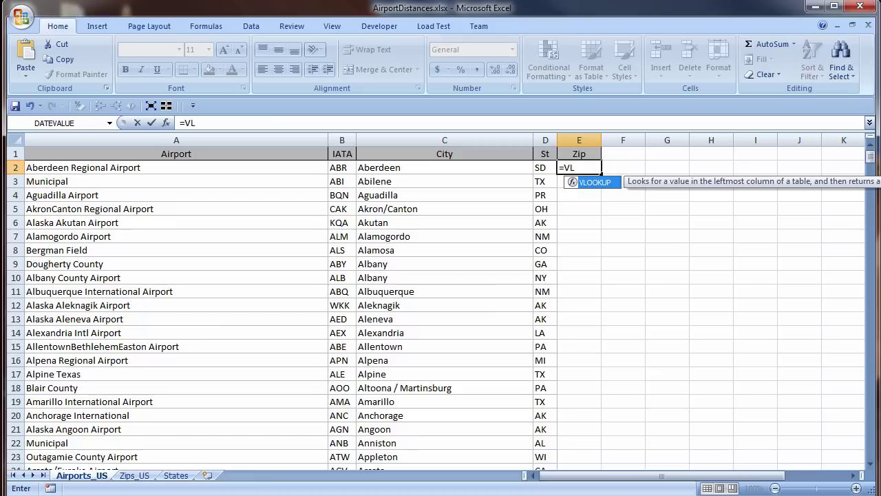
key(Tab)
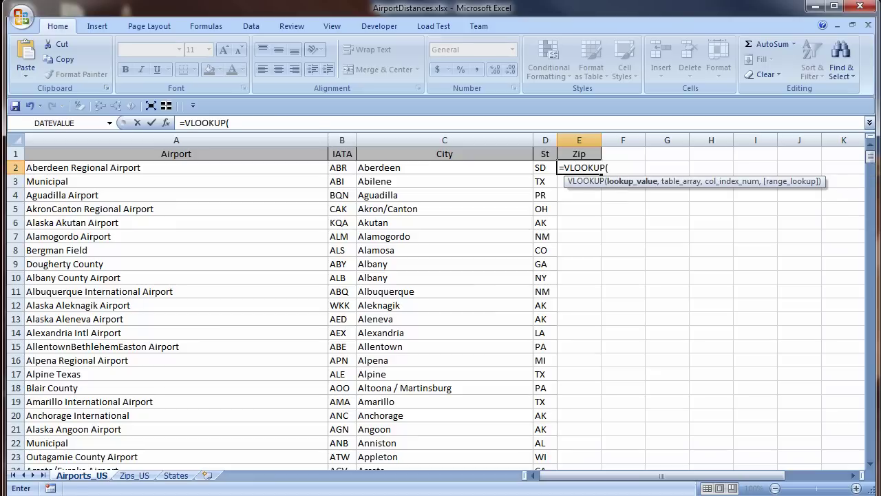
click(166, 124)
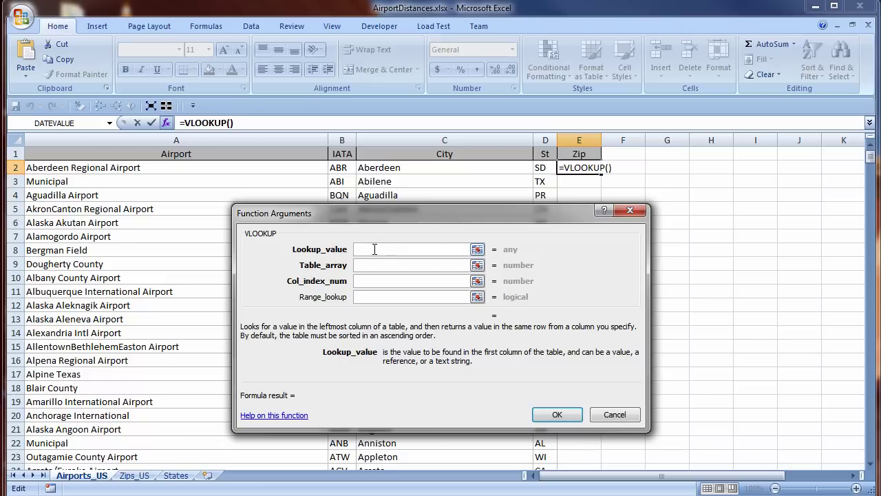
click(544, 167)
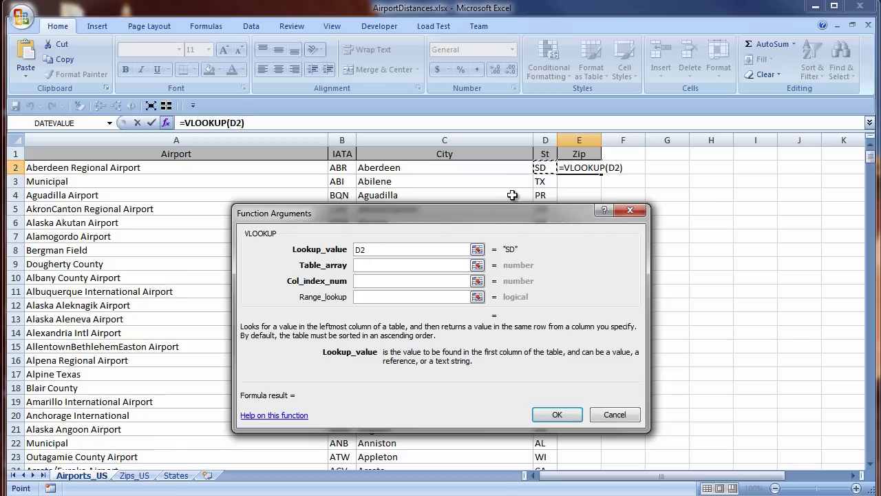
click(417, 252)
text(&)
click(448, 169)
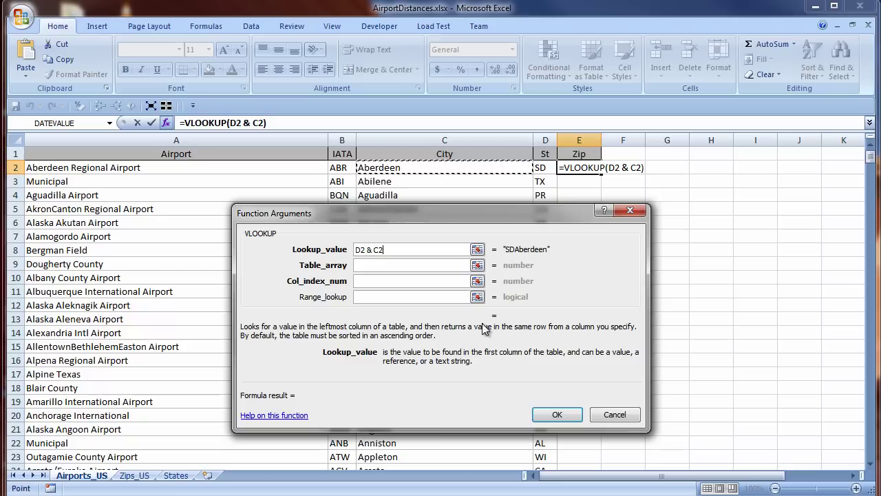
key(Tab)
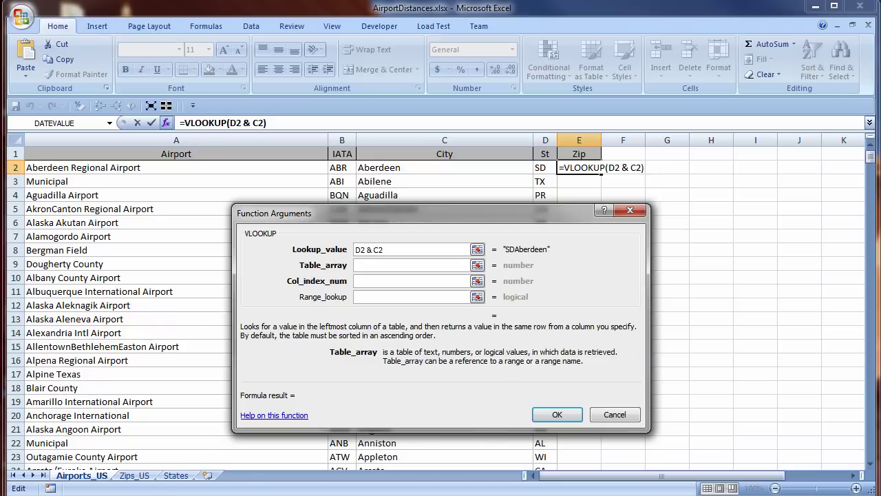
Set the VLOOKUP table array to Zips_US!A2:G42767 and the column index to 2, and accept the formula
click(147, 477)
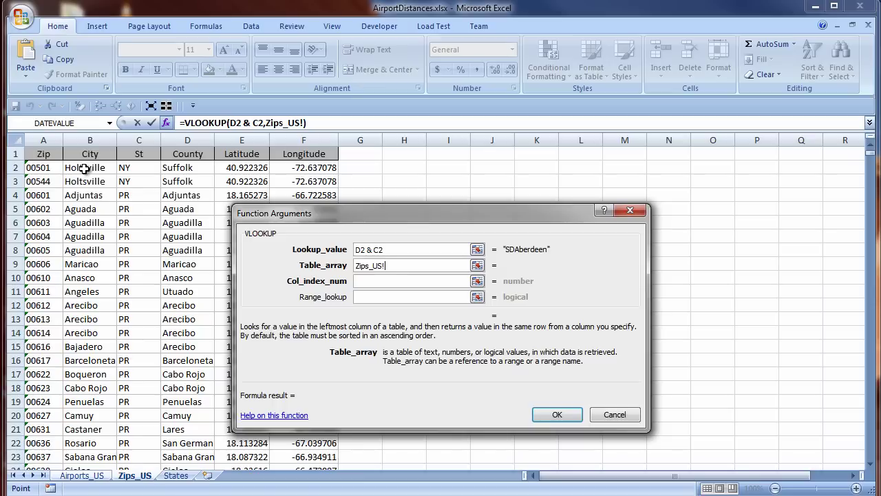
click(45, 169)
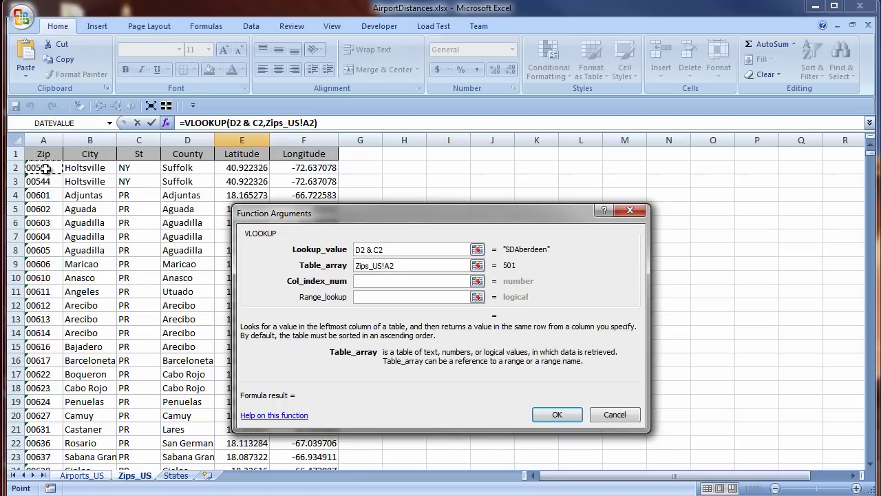
shift+click(369, 167)
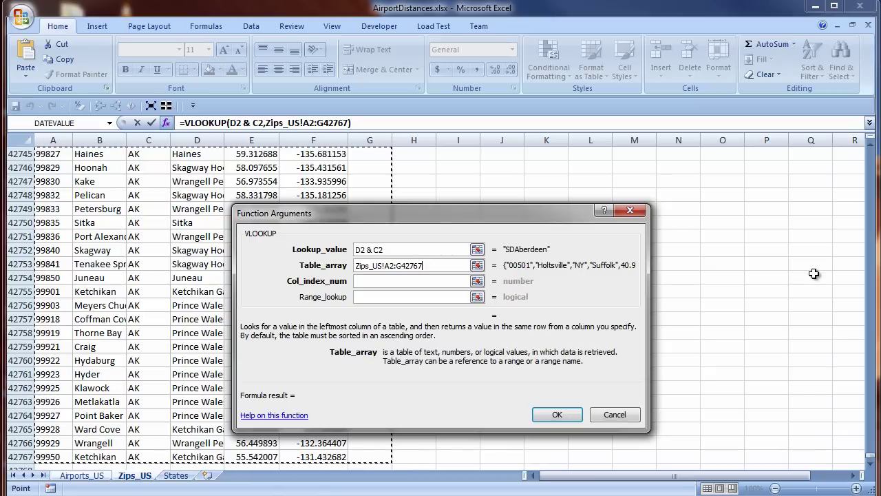
click(385, 282)
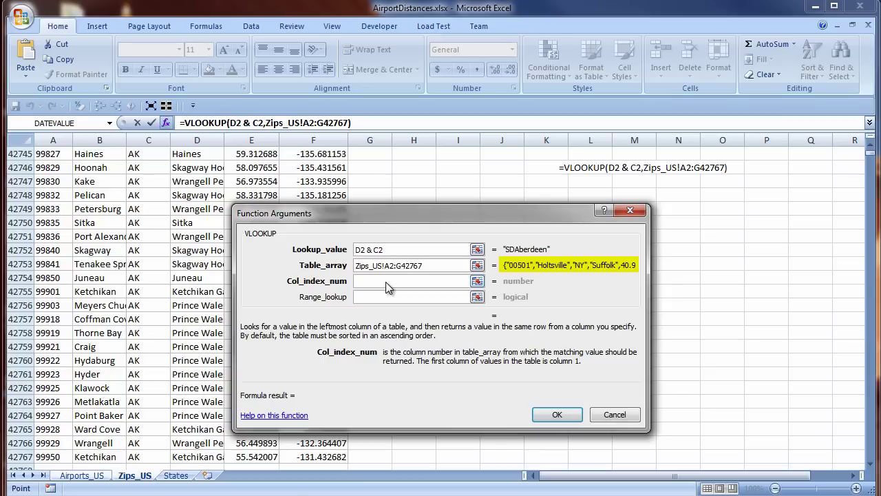
text(2)
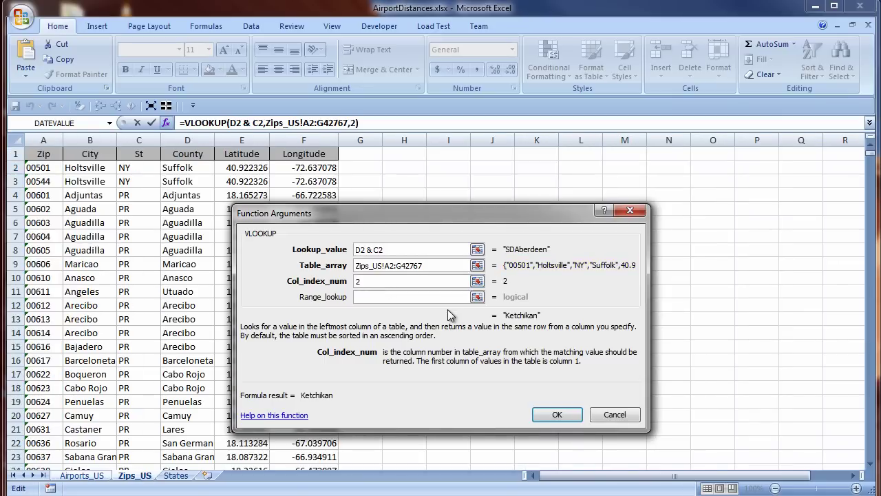
click(566, 421)
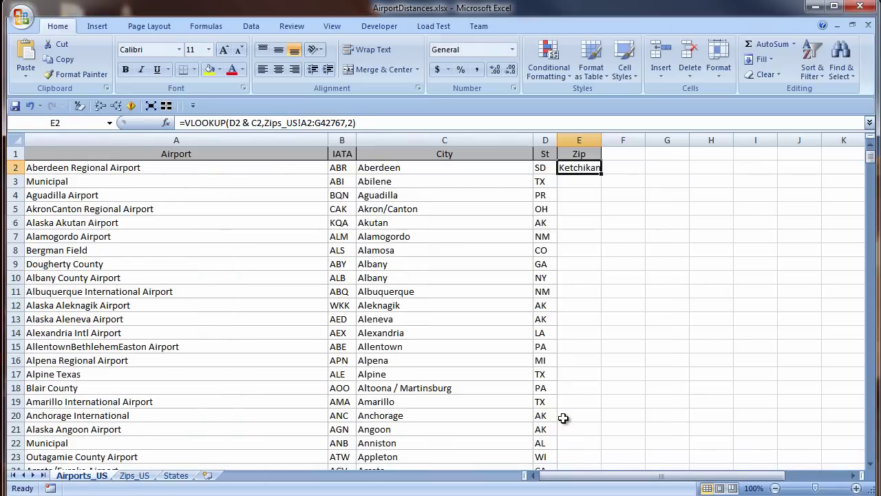
Insert a column before Zip on the Zips_US sheet and head it "StCity"
click(131, 476)
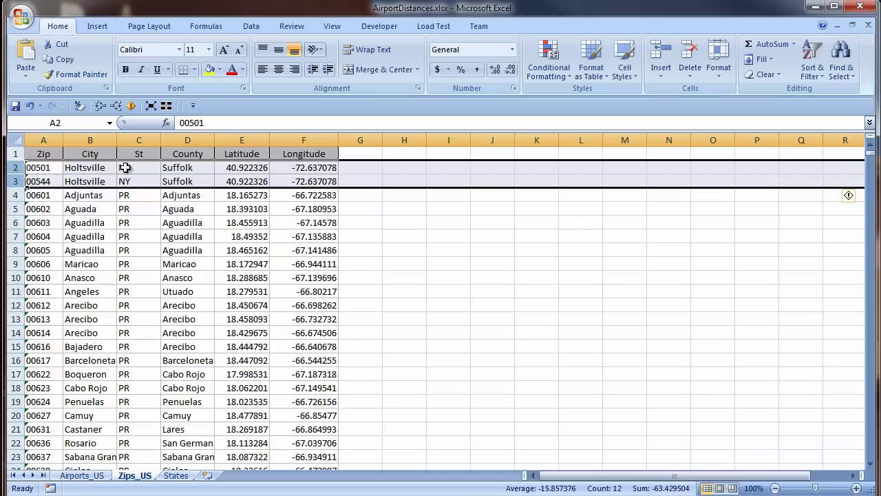
right_click(46, 139)
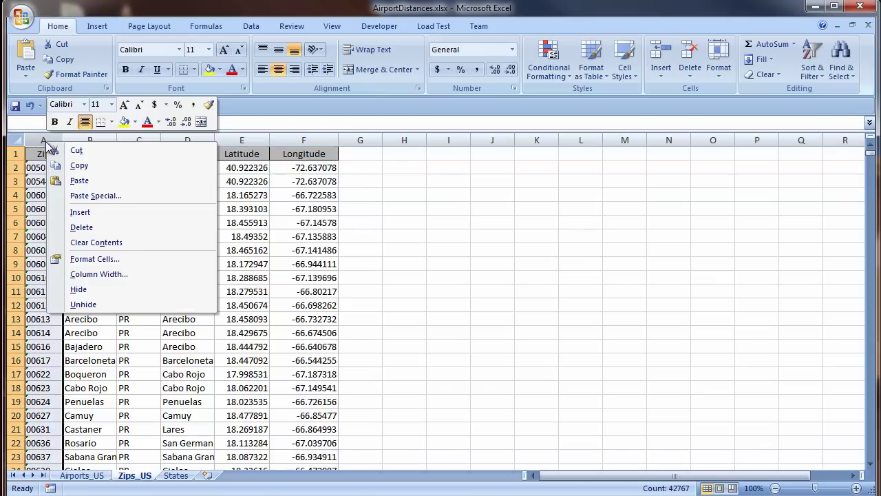
click(80, 214)
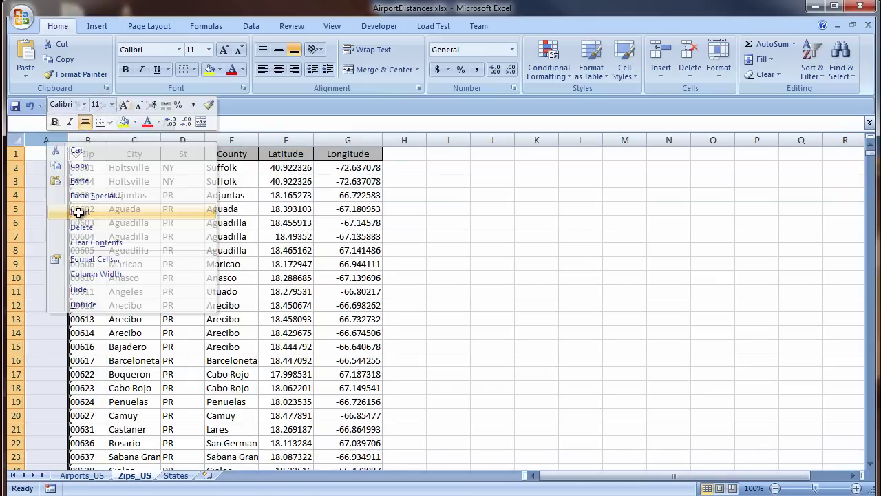
click(42, 152)
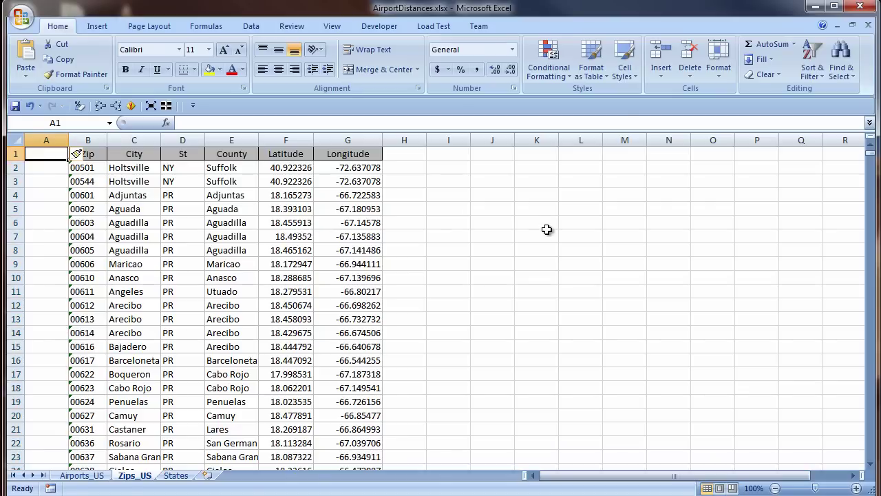
text(StCity)
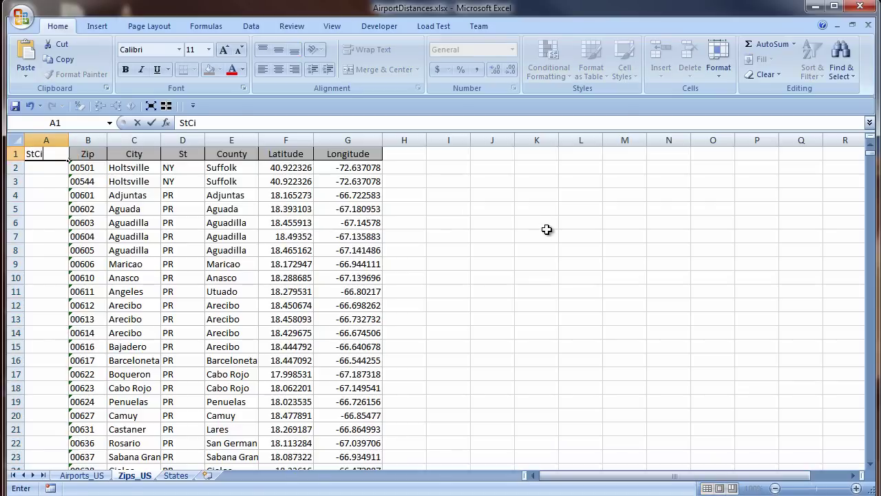
Enter the formula =D2 & C2 in cell A2 to join state and city
click(59, 171)
text(=)
click(183, 169)
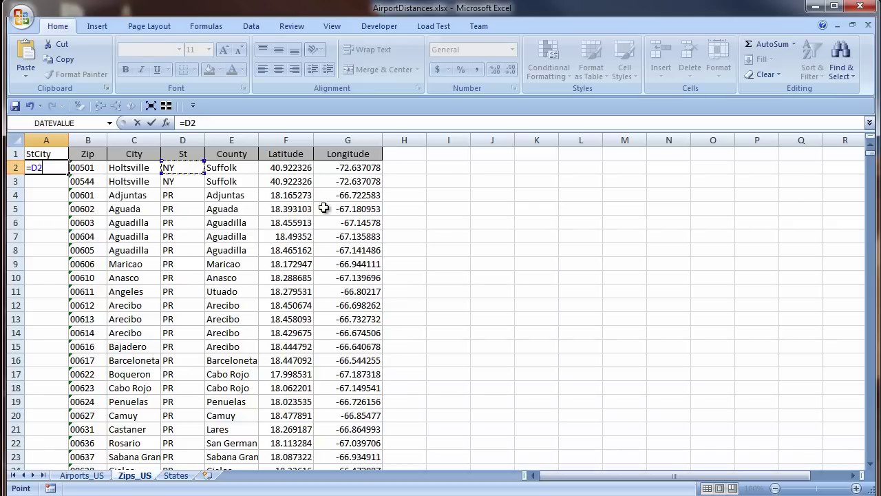
text(&)
click(134, 170)
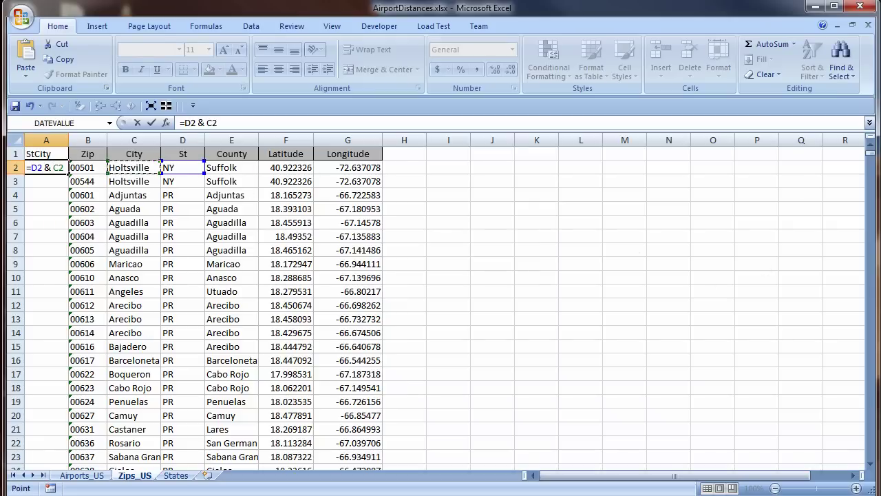
key(Return)
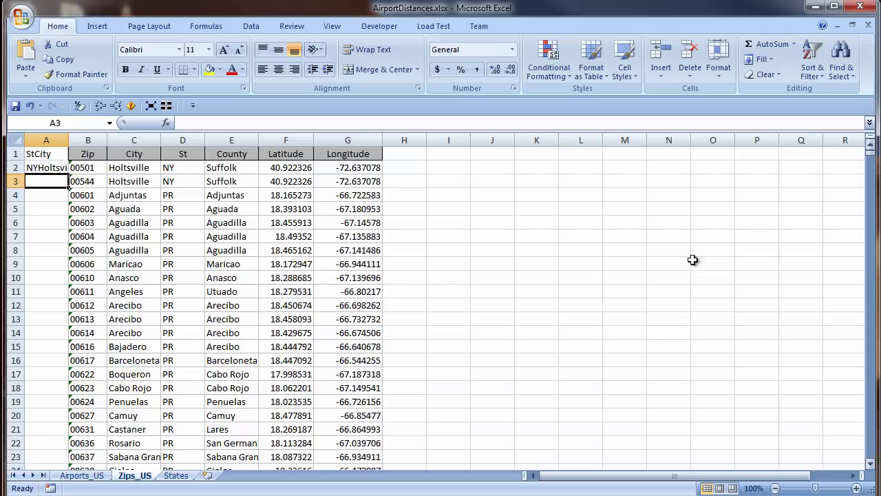
Fill the StCity formula from A2 down to the last data row and autofit the width of column A
click(59, 167)
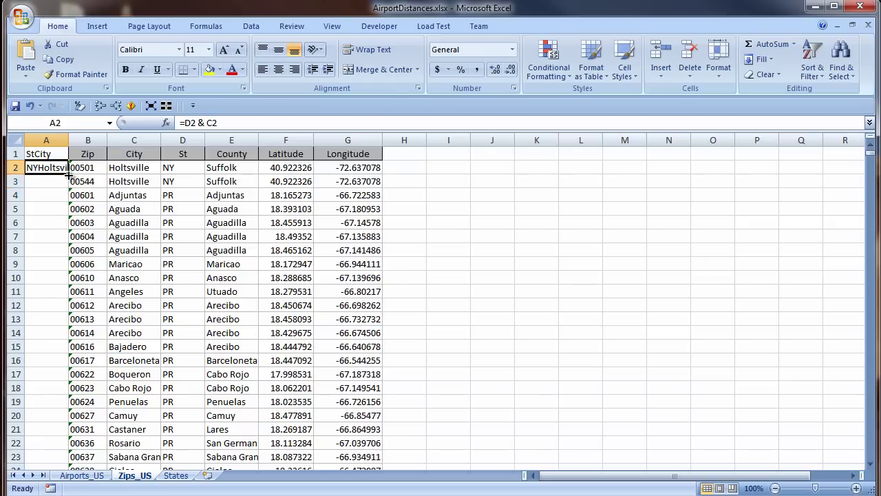
double_click(69, 174)
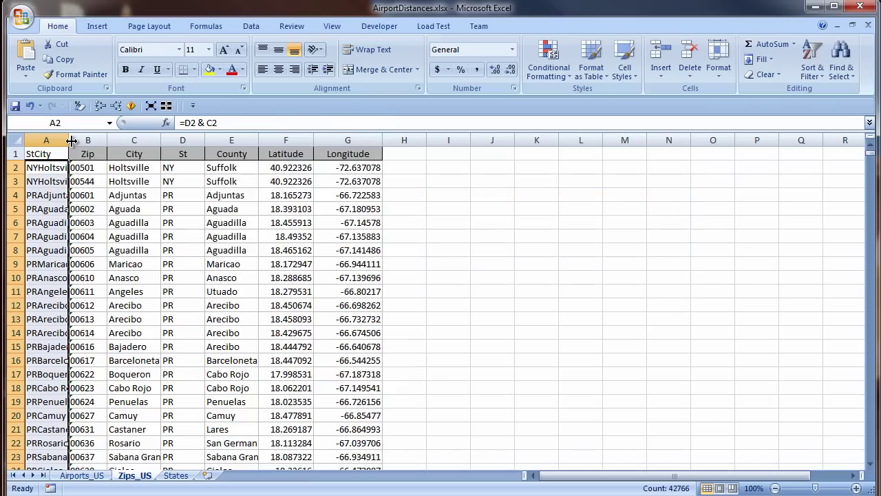
double_click(71, 140)
Ignore the number-stored-as-text error for all Zip values from B2 down to the last data row
click(179, 167)
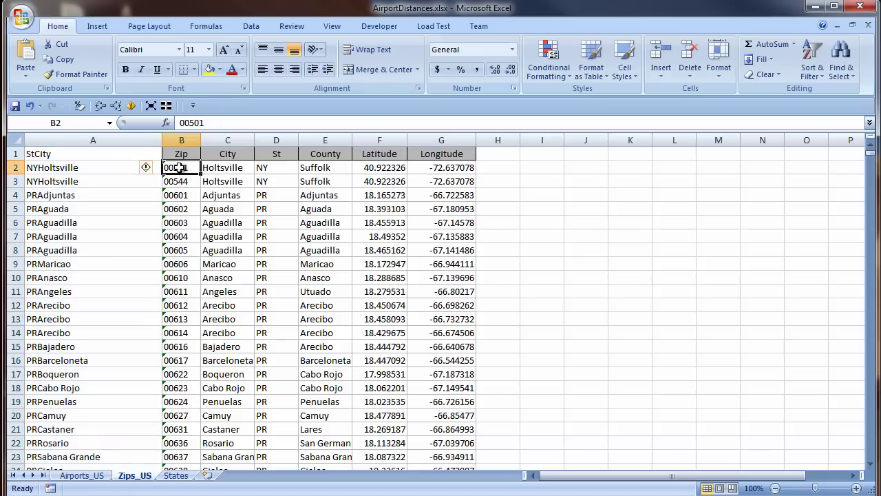
click(157, 169)
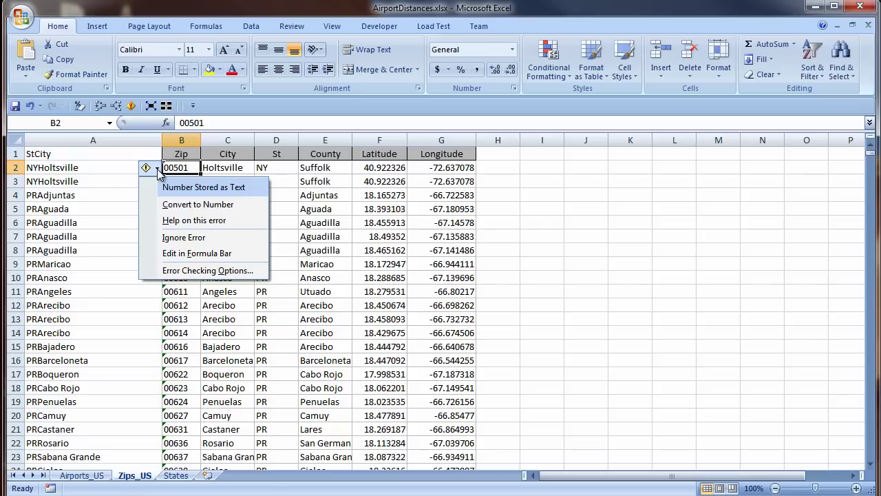
click(178, 167)
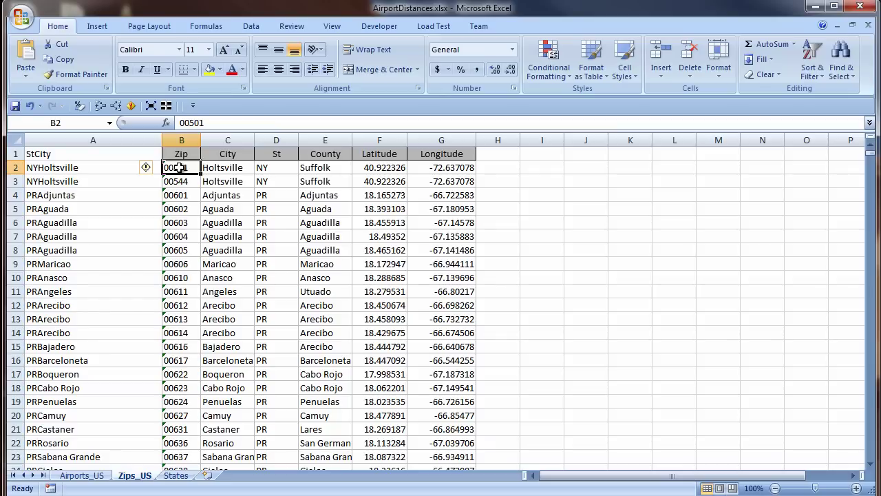
key(ctrl+shift+Down)
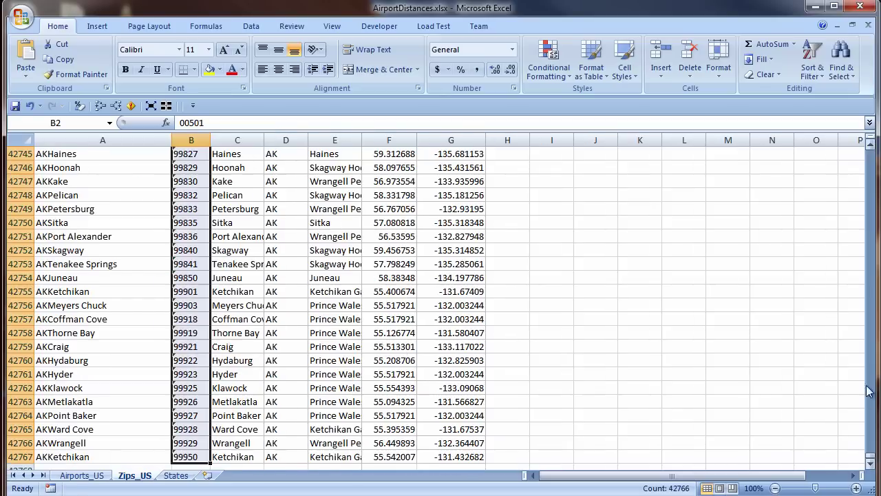
drag(871, 451, 871, 148)
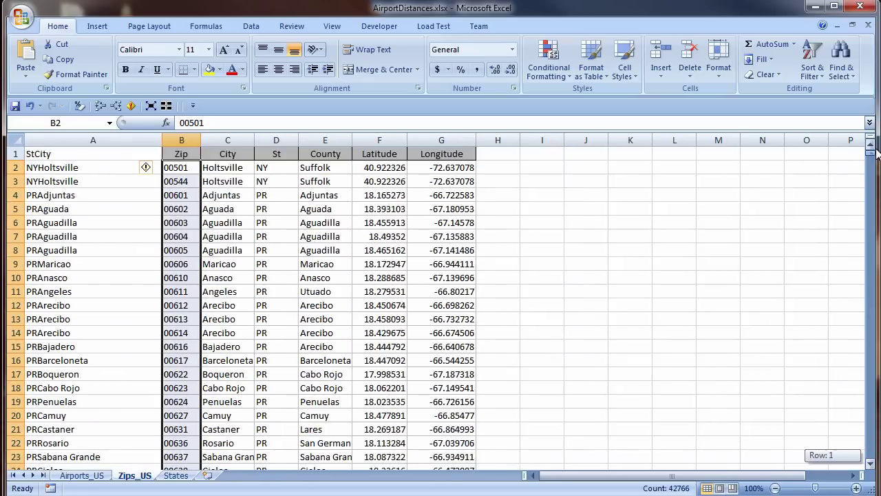
click(157, 167)
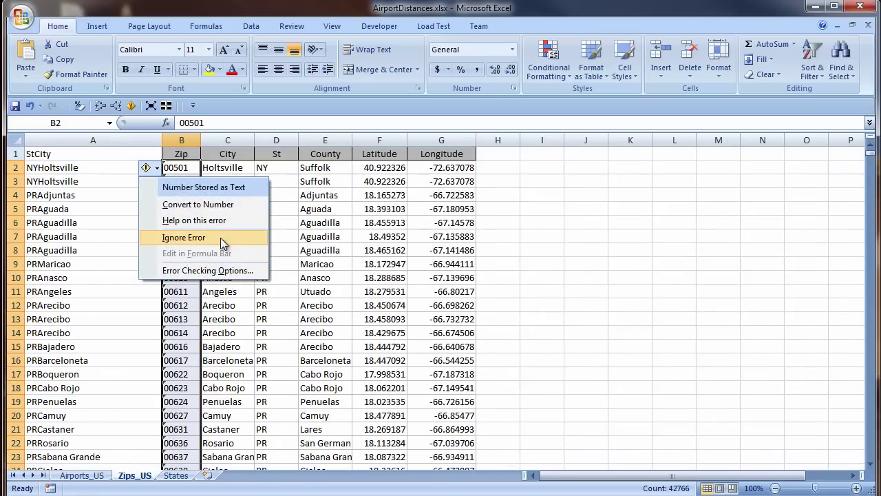
click(220, 238)
Copy the formatting of the Zip header cell onto the StCity header in A1 with the Format Painter
click(181, 153)
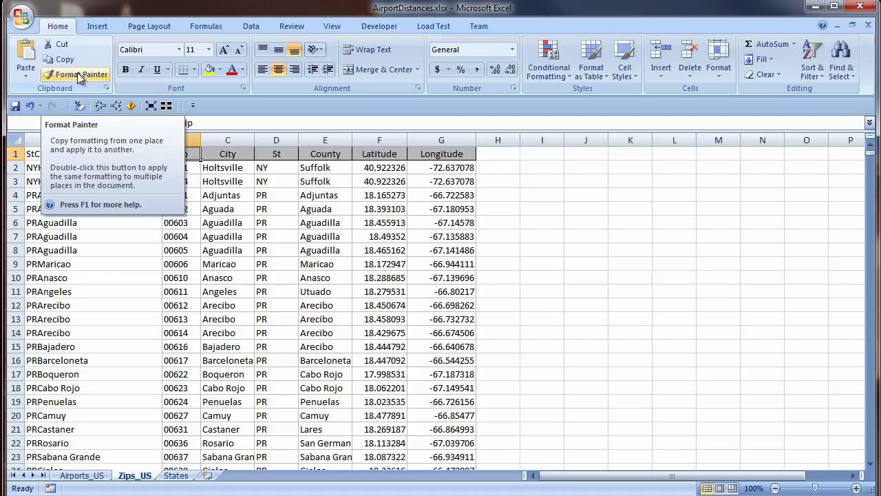
click(79, 76)
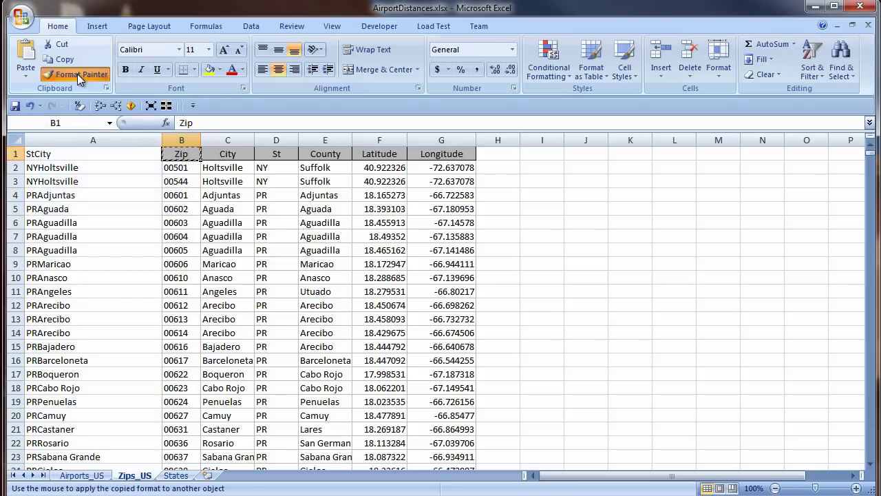
click(62, 152)
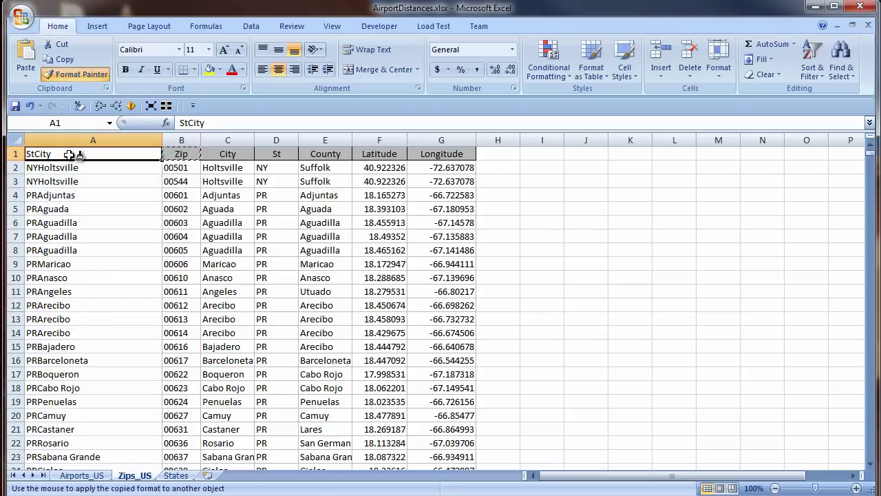
key(Return)
Freeze the top row of the Zips_US sheet and scroll down through the data
click(337, 26)
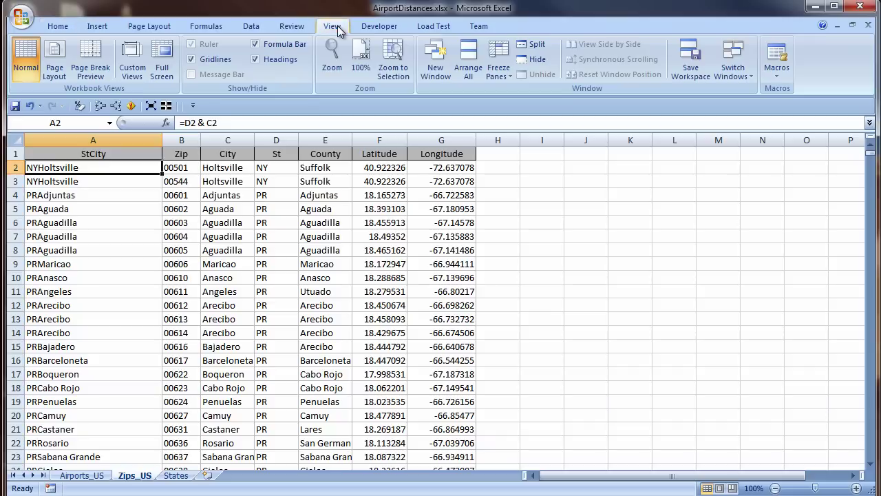
click(510, 71)
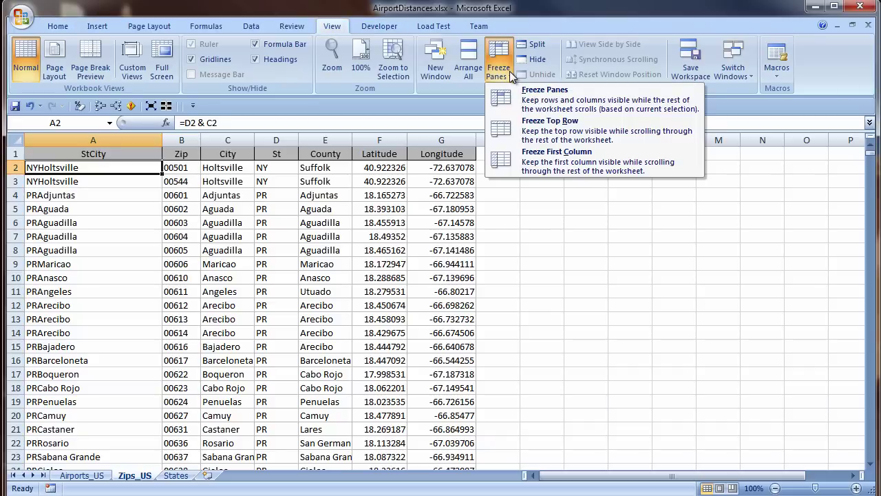
click(542, 134)
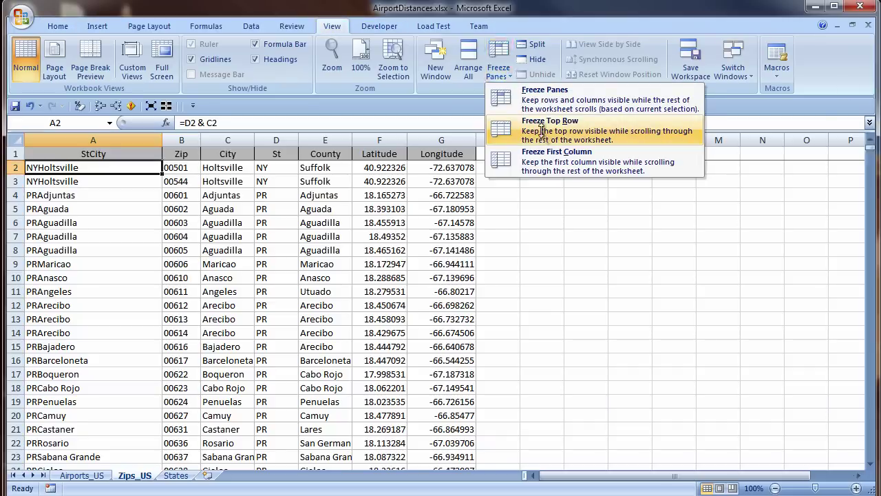
click(871, 427)
click(871, 427)
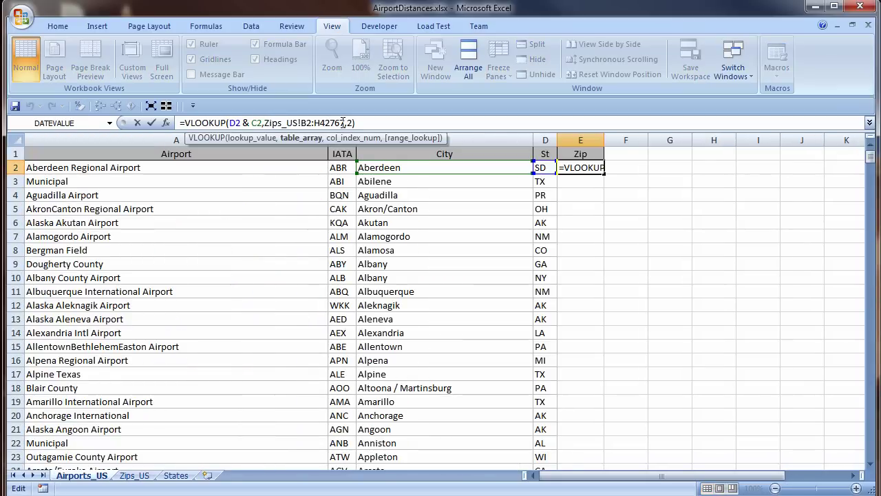
Make the Zips_US table array in the E2 VLOOKUP formula on the Airports_US sheet an absolute reference
double_click(342, 123)
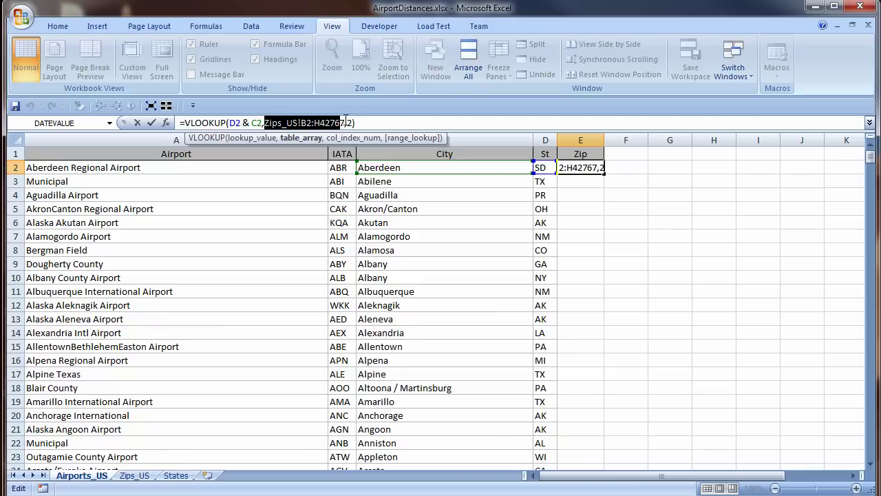
key(F4)
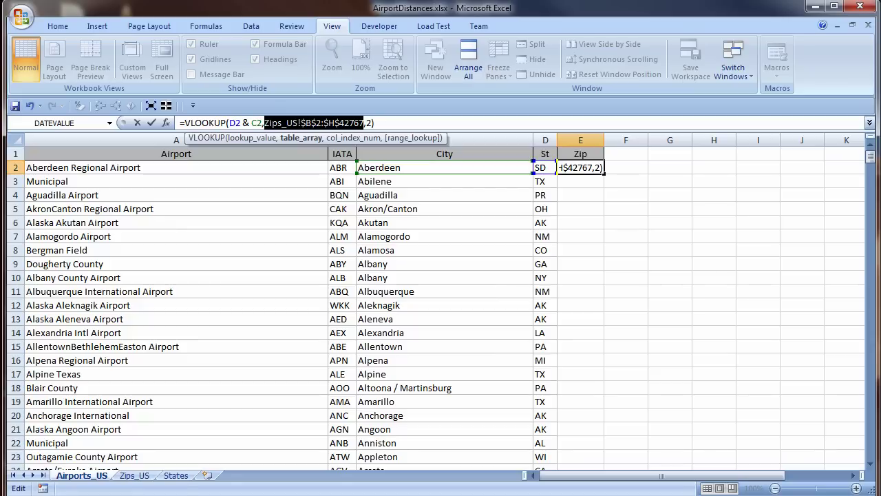
key(F4)
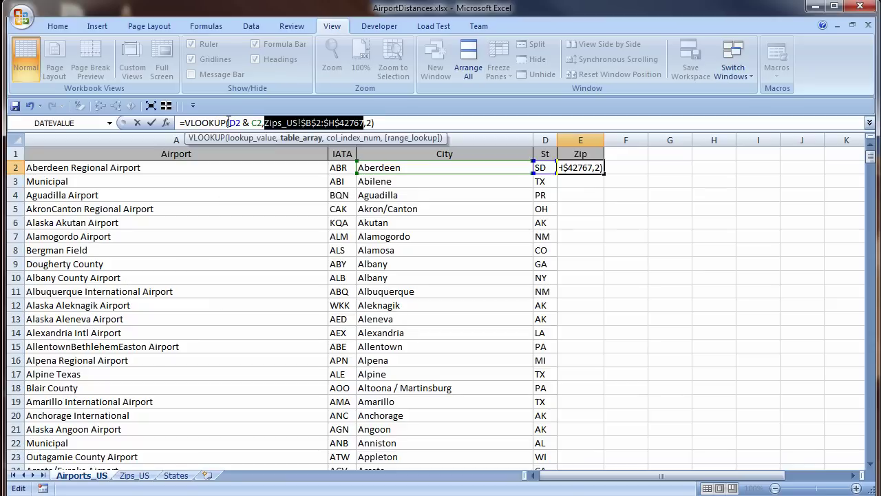
Change the VLOOKUP table array in E2 to Zips_US!$A$2:$B$42767 and fill the formula down the Zip column
drag(229, 123, 261, 122)
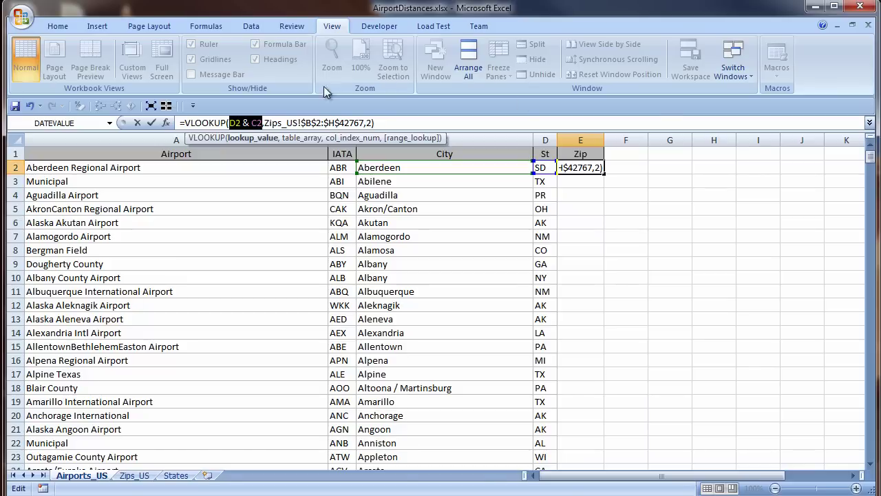
click(368, 123)
double_click(368, 122)
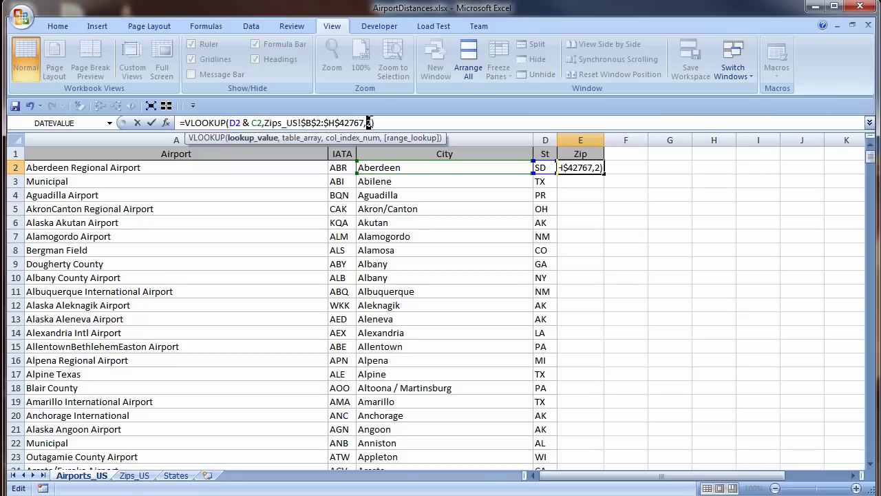
double_click(308, 122)
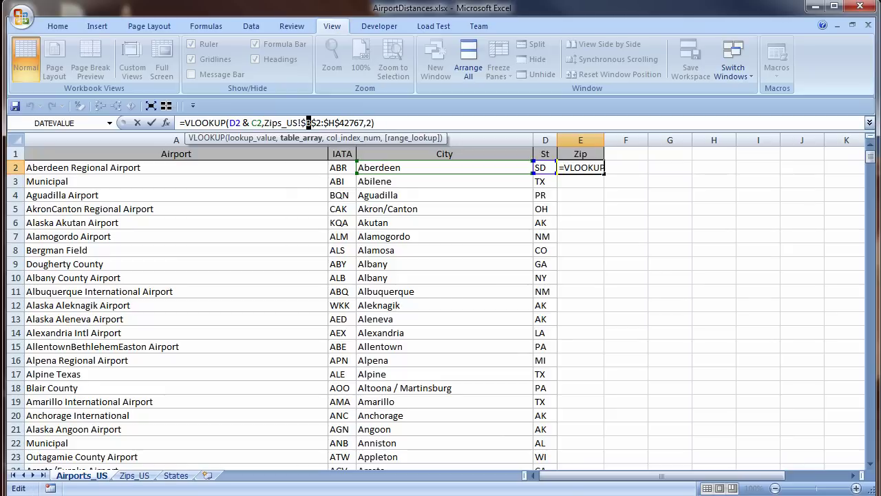
text(A)
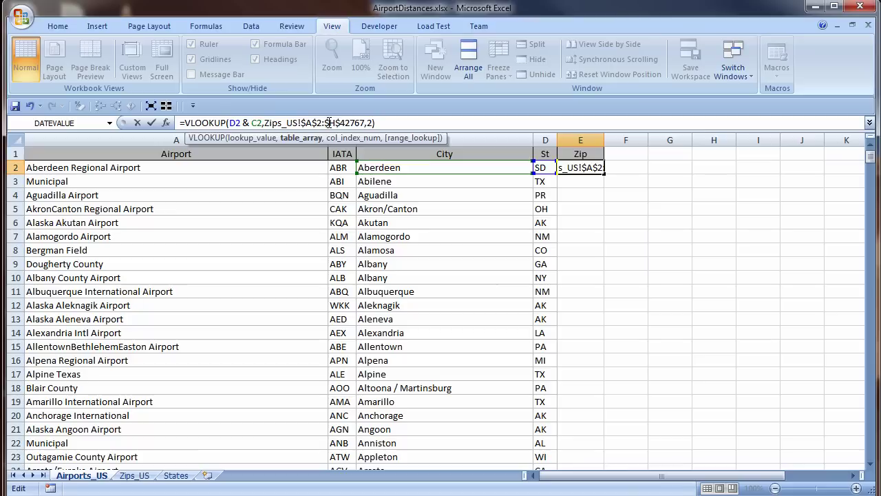
drag(330, 122, 335, 123)
text(B)
key(ctrl+Return)
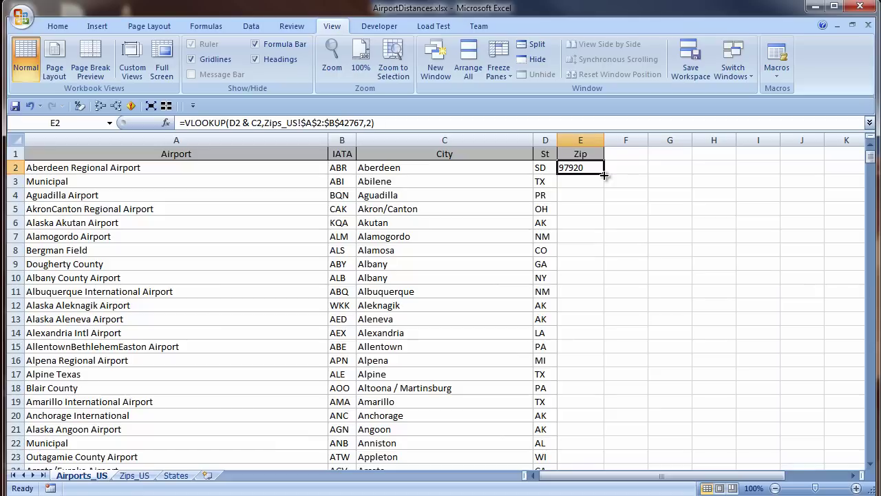
double_click(603, 175)
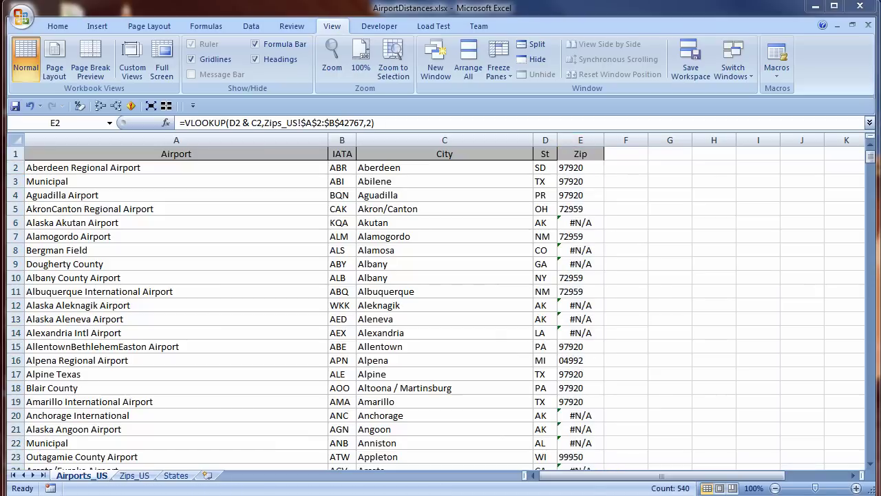
Wrap the E2 VLOOKUP in IFERROR with "" as the error value and fill it down the Zip column
click(181, 122)
text(if)
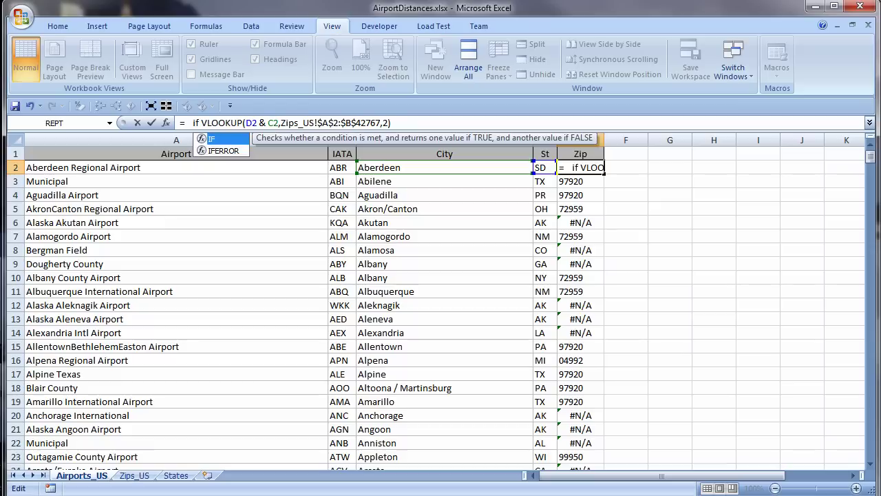
key(Tab)
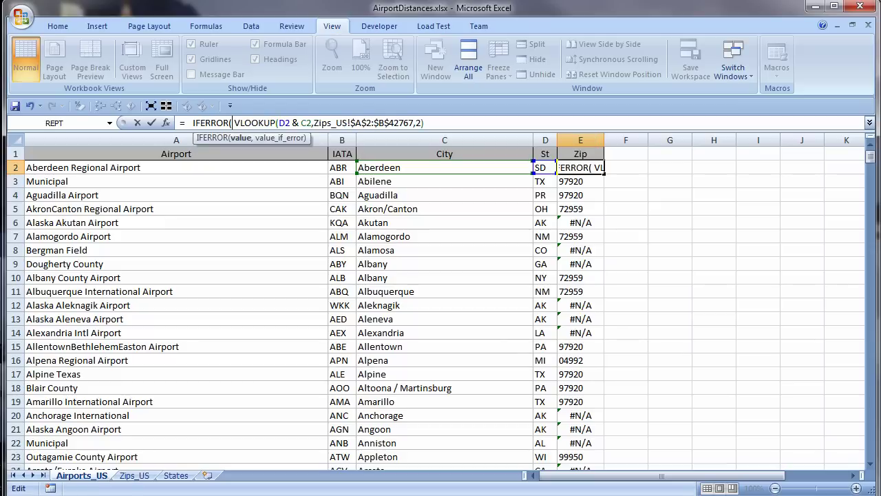
click(425, 122)
text(,)
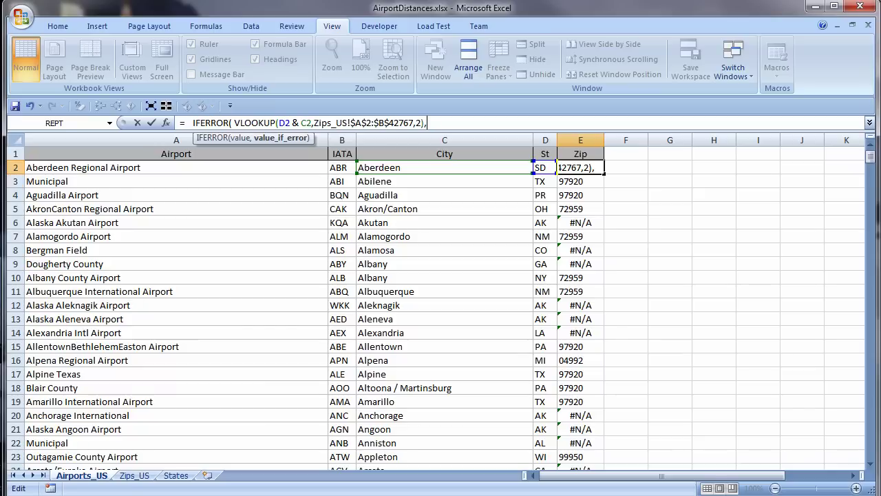
text(""))
key(ctrl+Return)
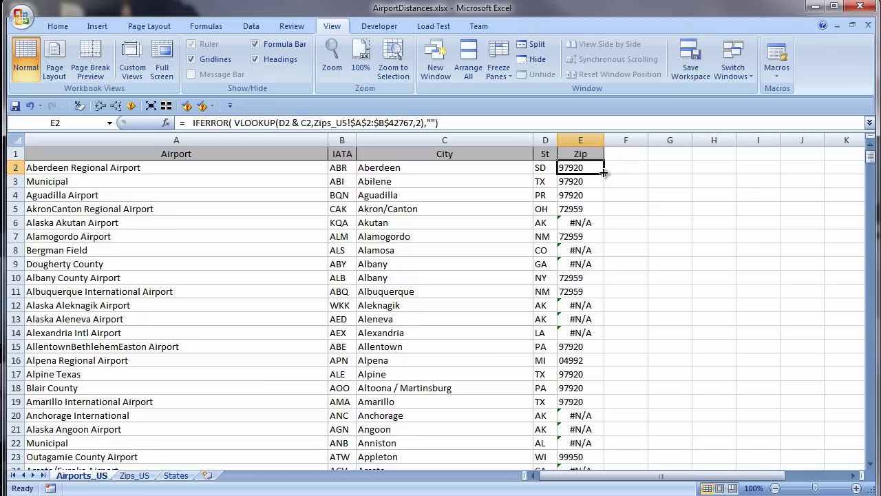
double_click(604, 173)
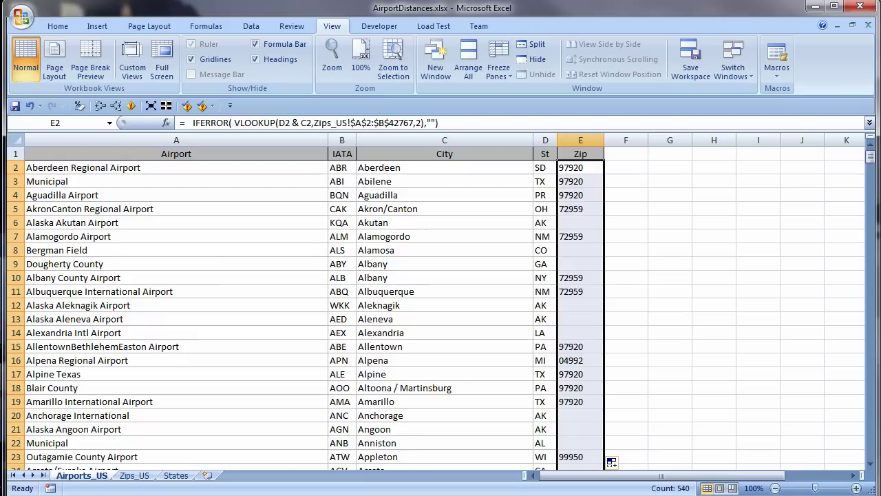
Copy the Latitude and Longitude headers from the Zips_US sheet into F1:G1 of the Airports_US sheet
click(134, 475)
drag(389, 152, 434, 153)
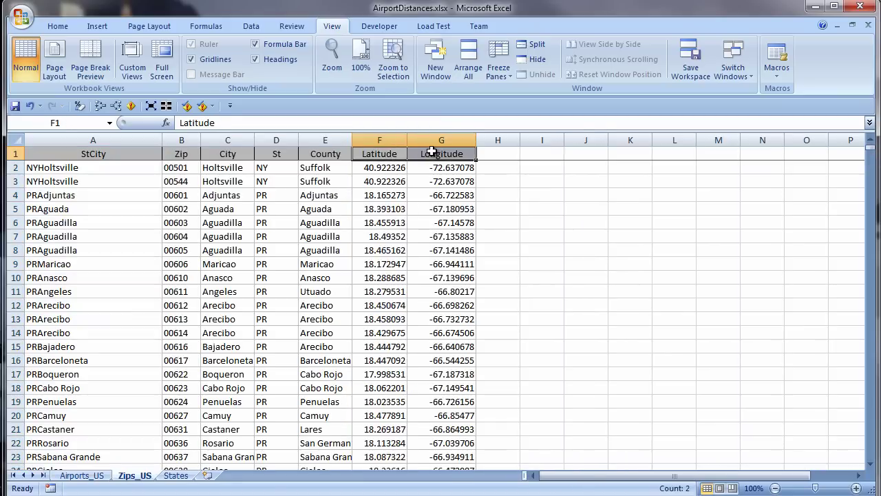
right_click(435, 156)
click(490, 176)
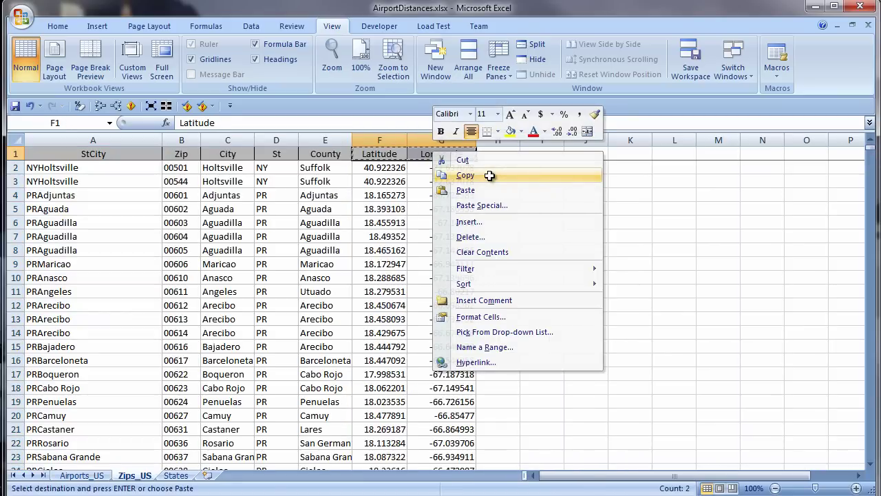
click(77, 475)
right_click(625, 157)
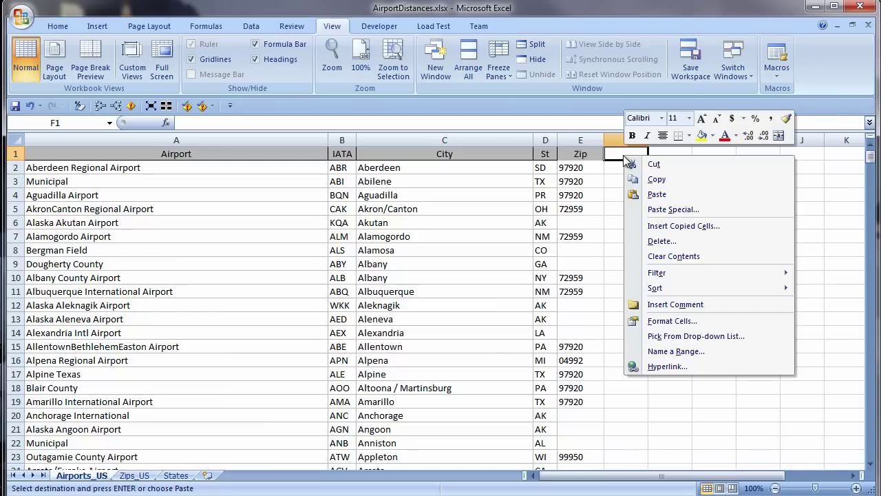
click(658, 194)
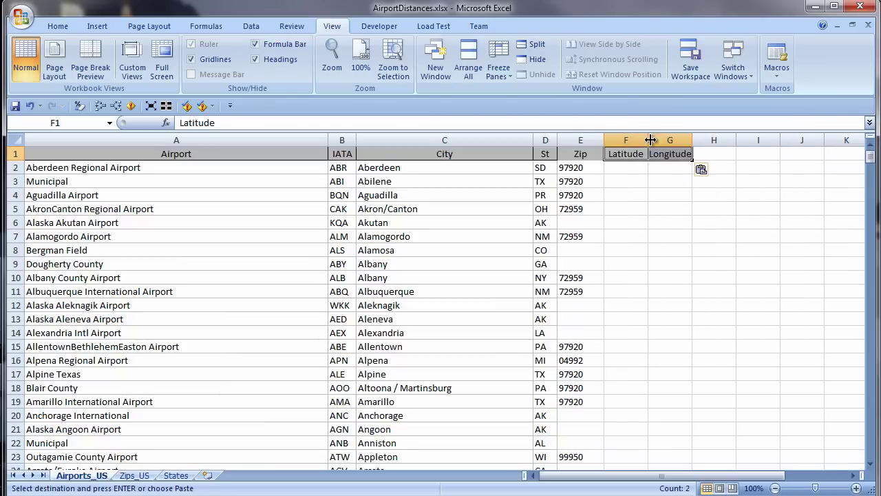
Copy the zip lookup formula from E2 into F2 under the Latitude header
click(581, 167)
key(ctrl+c)
click(625, 167)
key(ctrl+v)
Edit the F2 lookup to search for D2 & C2 in Zips_US!$A$2:$F$42767 and return column 6
double_click(625, 167)
key(BackSpace)
text(d)
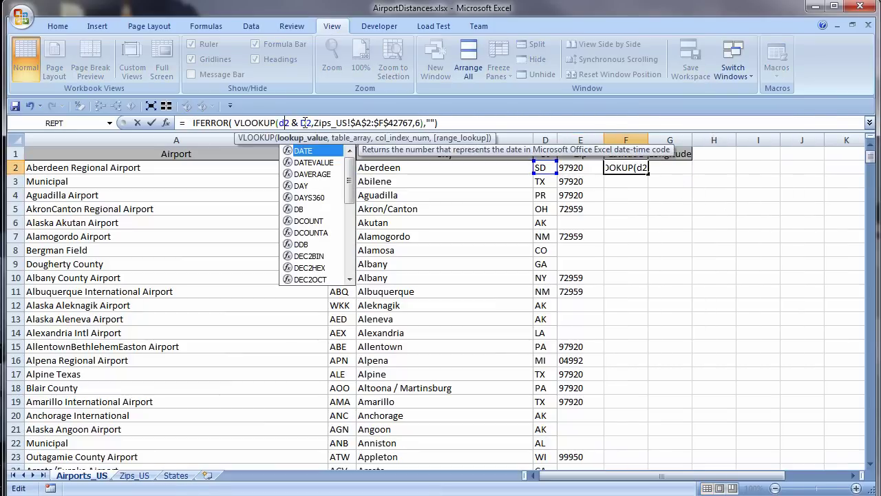
click(304, 122)
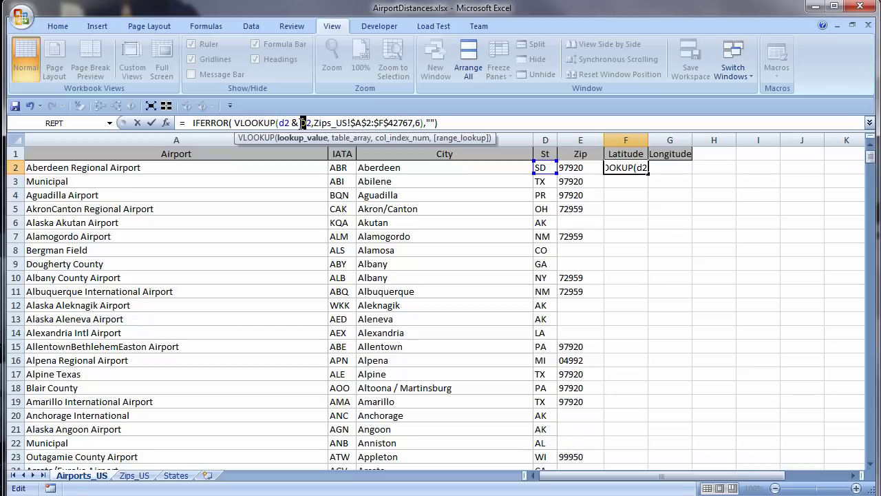
key(BackSpace)
text(c)
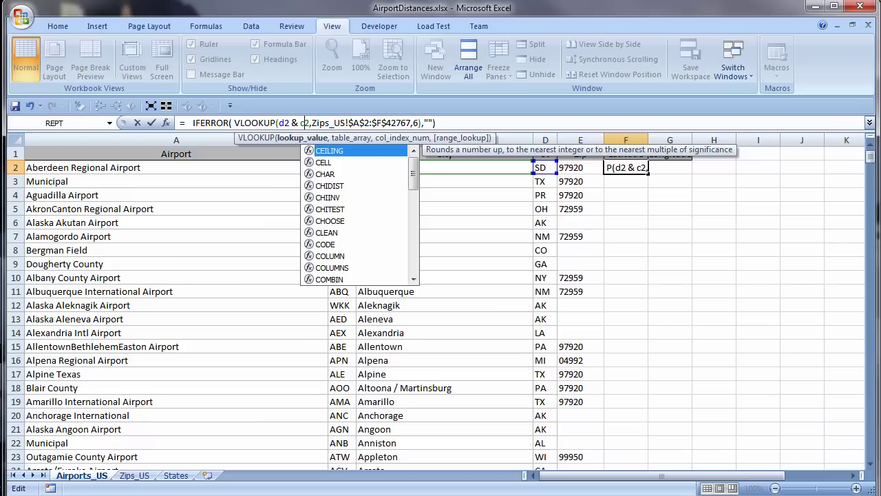
key(Return)
Confirm the F2 latitude lookup and copy its formula into G2 under the Longitude header
key(Up)
key(ctrl+c)
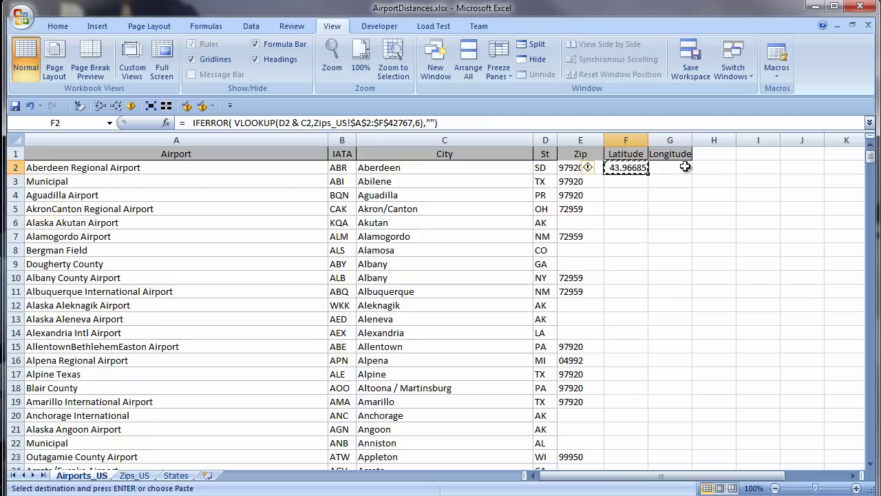
click(661, 167)
key(ctrl+v)
Edit the G2 lookup to search for D2 & C2 in Zips_US!$A$2:$G$42767 and return column 7, and fill F2:G2 down both columns
click(383, 122)
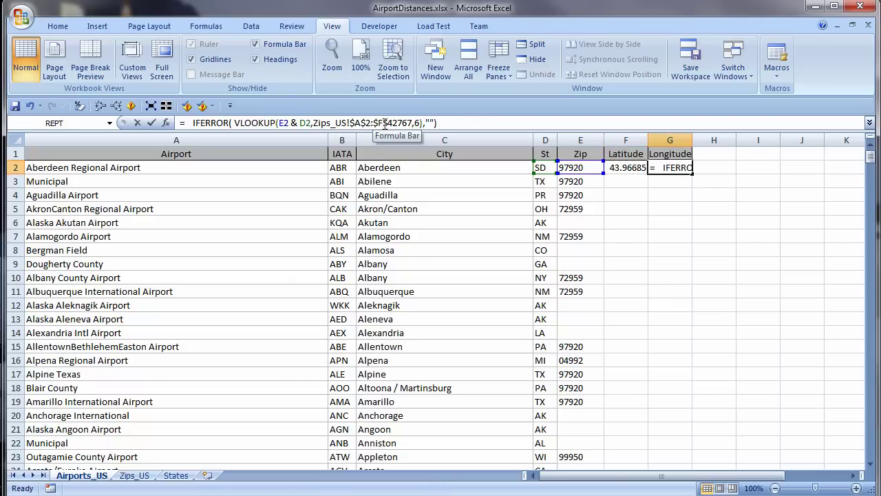
double_click(381, 122)
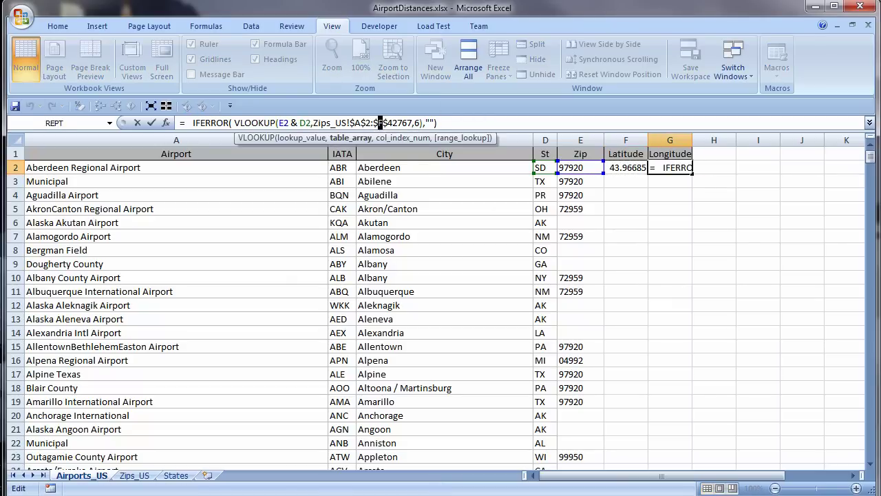
text(G)
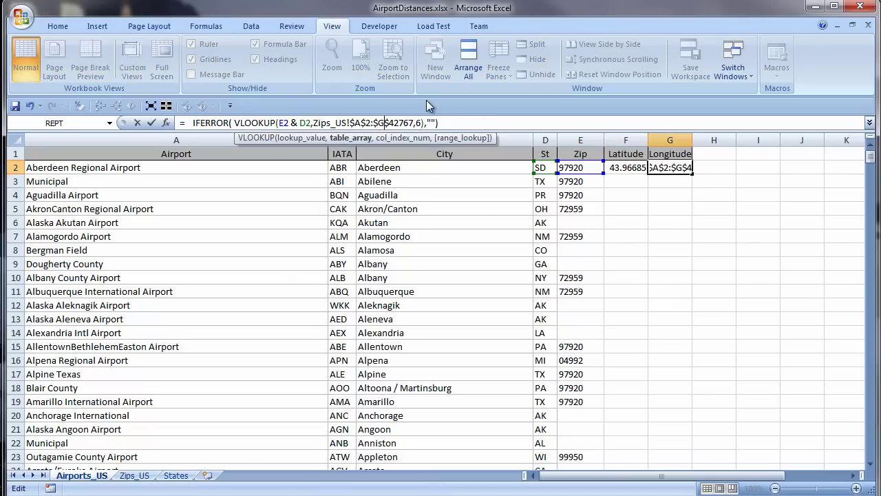
double_click(420, 122)
text(7)
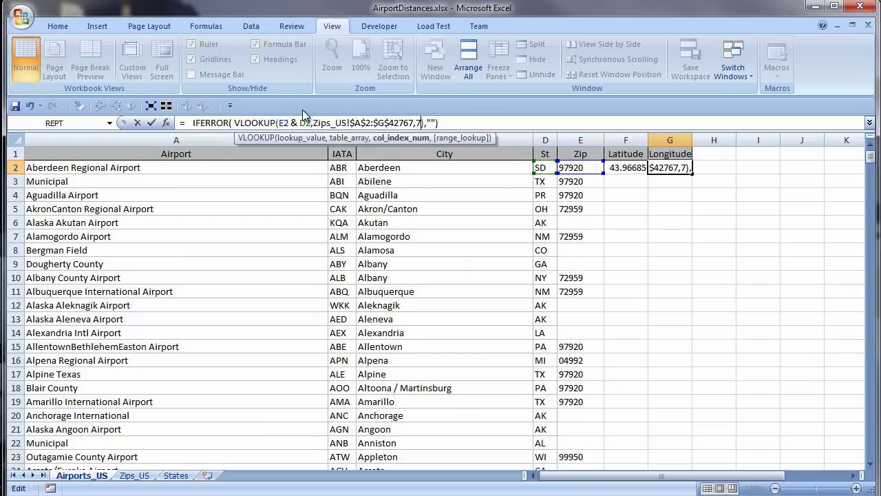
double_click(282, 122)
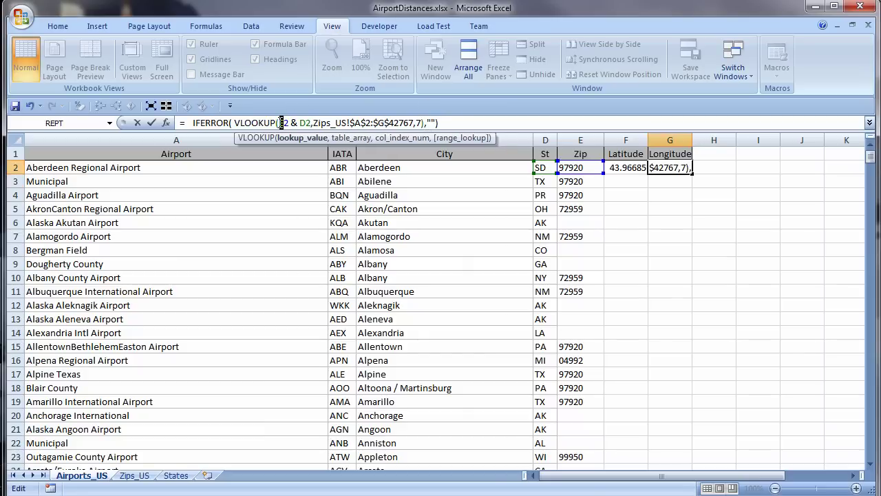
text(d2 & )
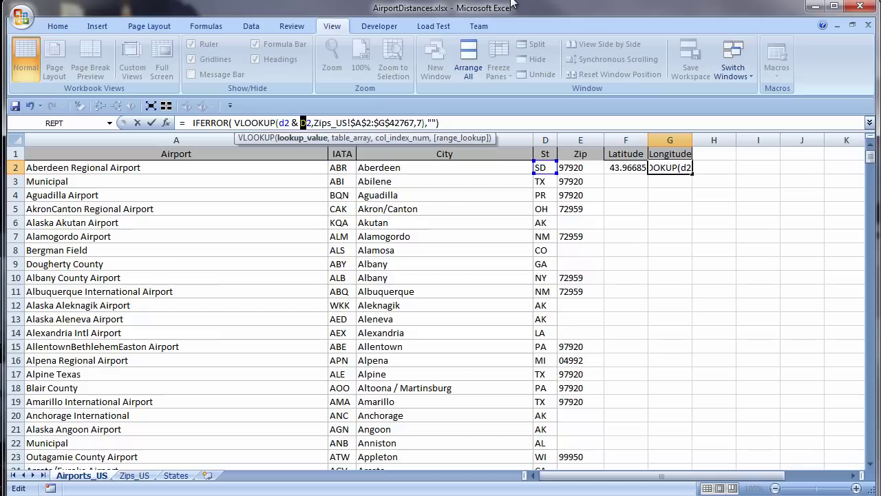
text(c)
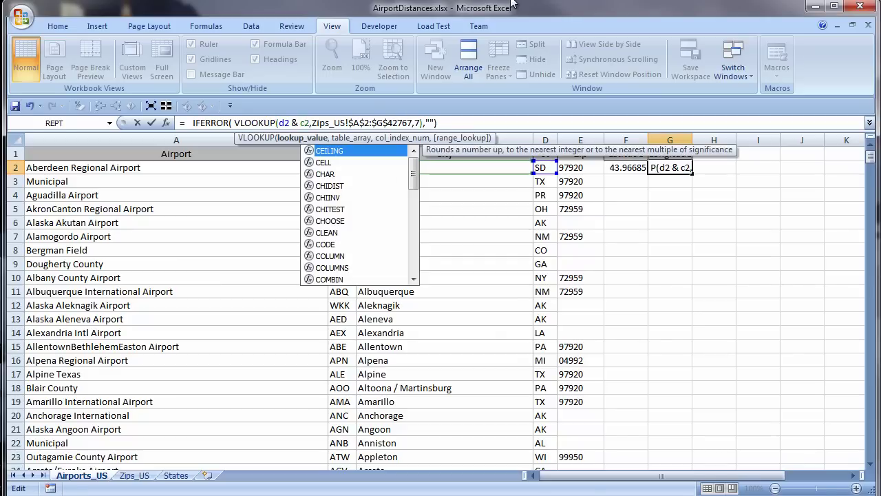
key(Return)
drag(625, 168, 669, 167)
double_click(692, 174)
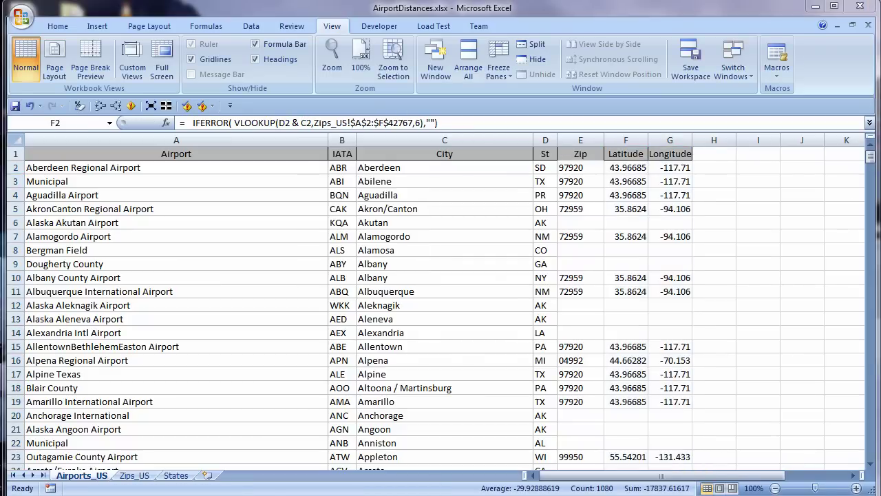
Add filters to the Airports_US header row and filter the St column to show only NY
click(444, 153)
click(251, 25)
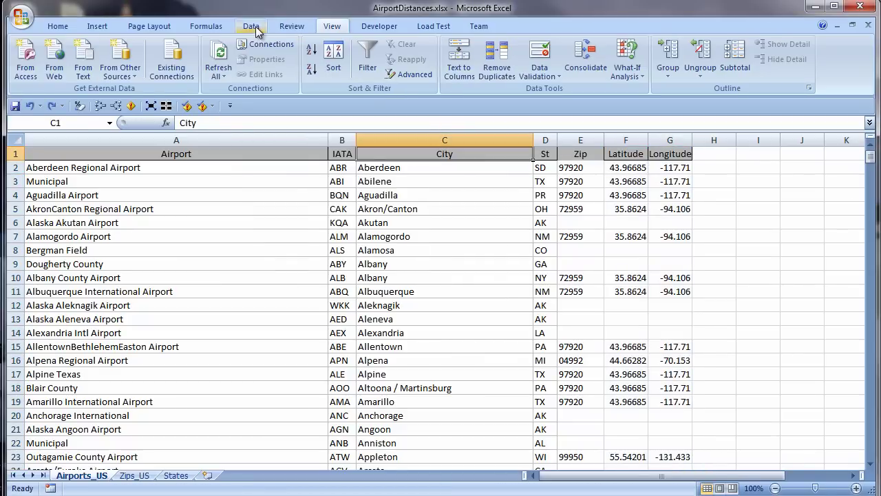
click(377, 64)
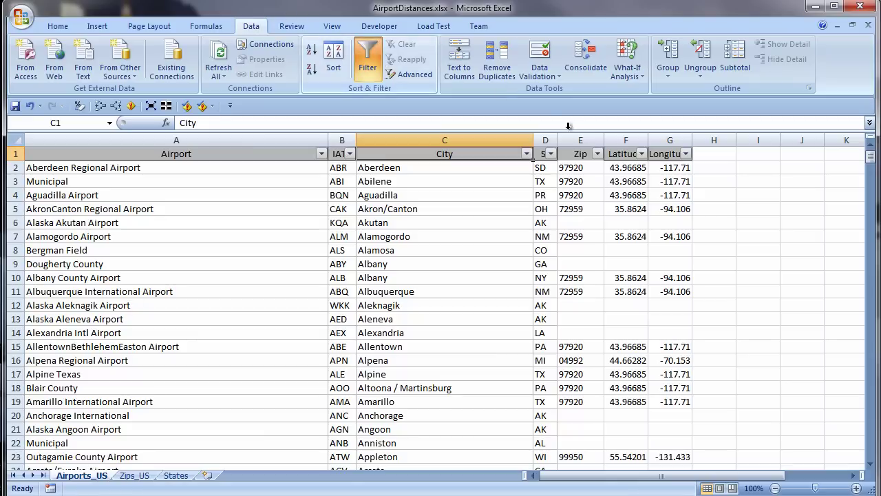
click(551, 154)
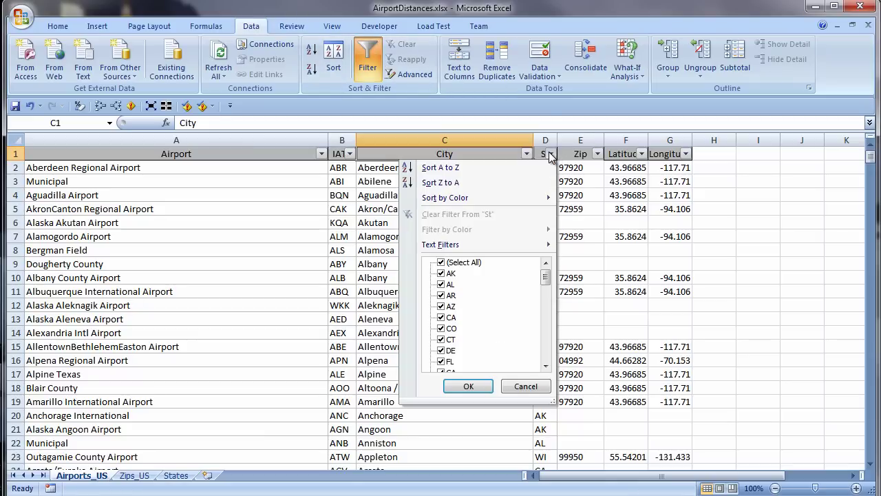
click(441, 263)
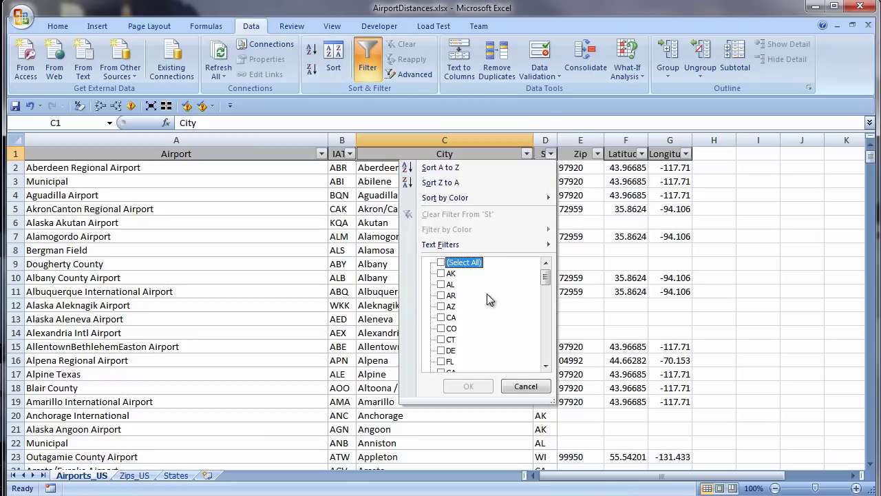
click(548, 355)
click(550, 354)
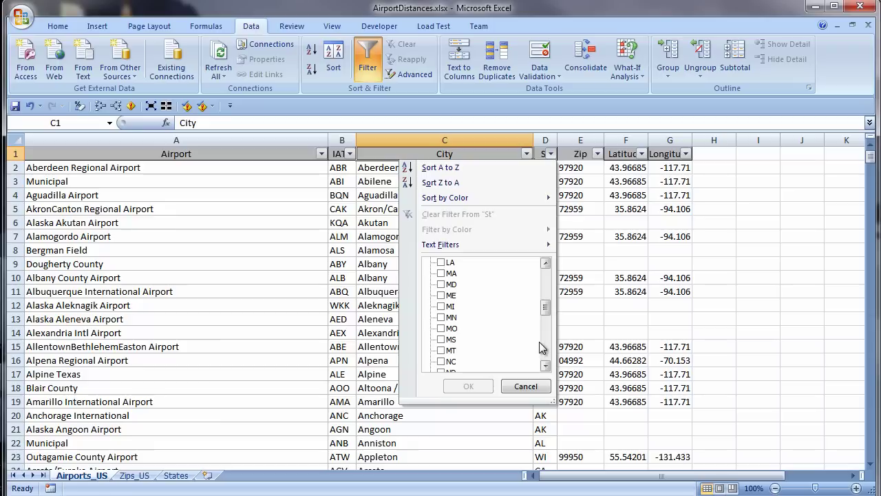
click(548, 358)
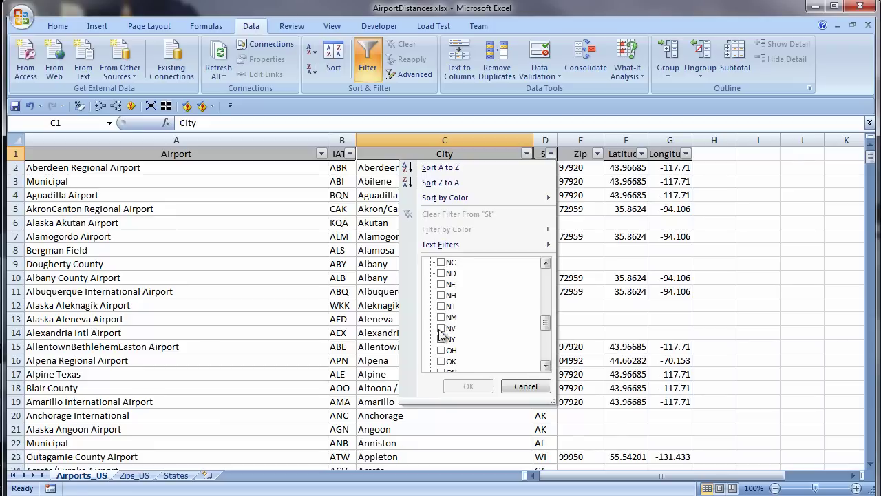
click(446, 340)
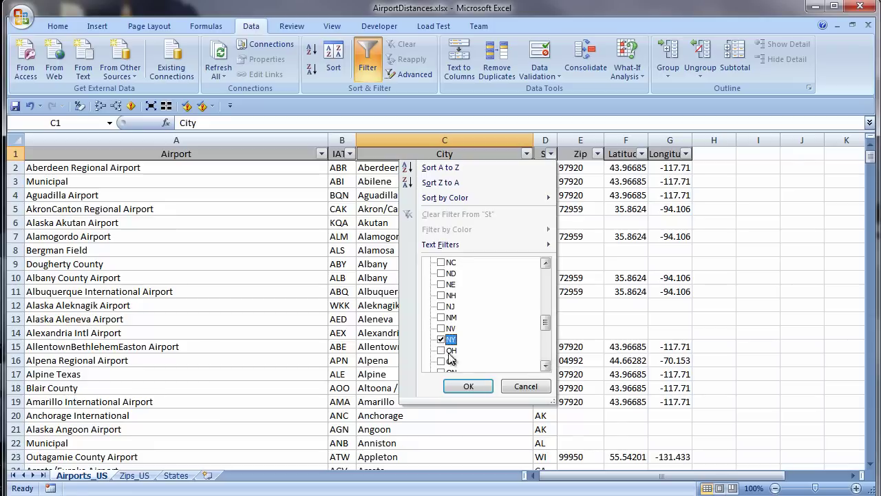
click(468, 387)
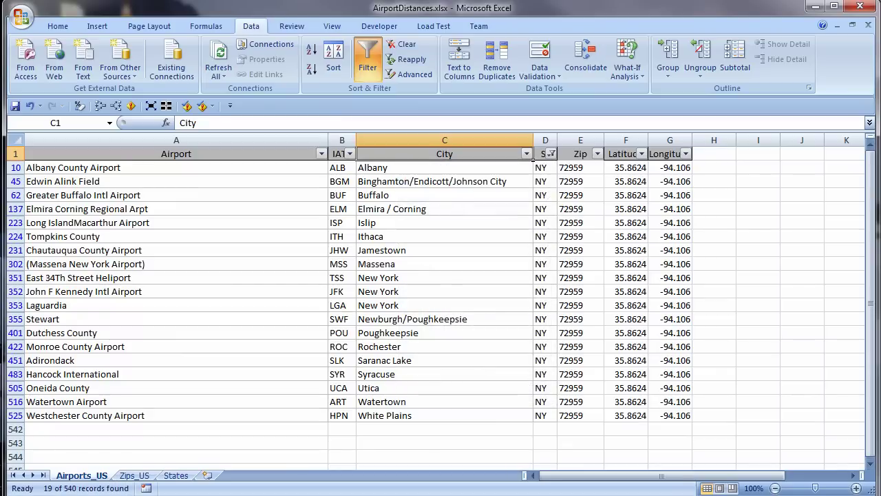
Insert a new worksheet before Airports_US and rename it Distances
right_click(83, 476)
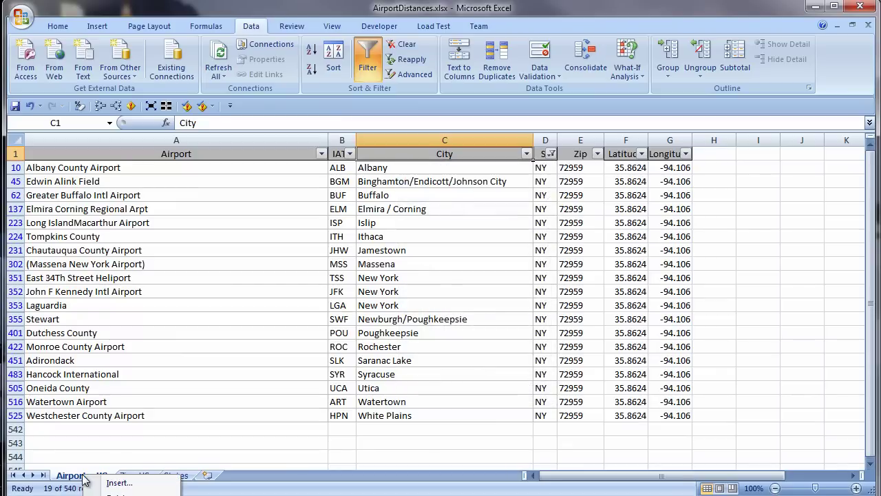
click(121, 483)
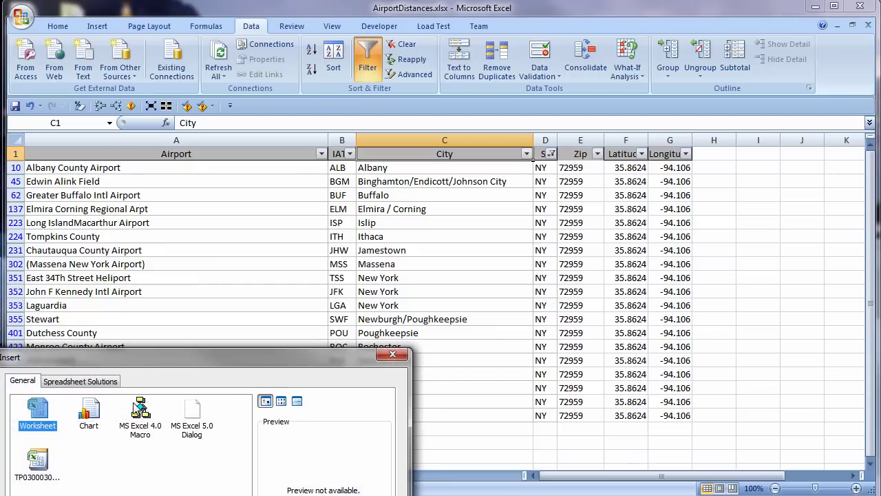
drag(151, 352, 284, 103)
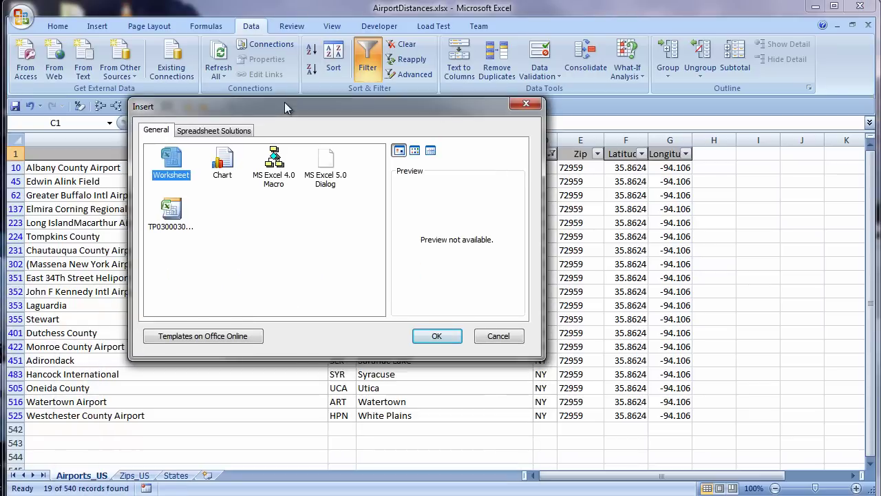
click(440, 343)
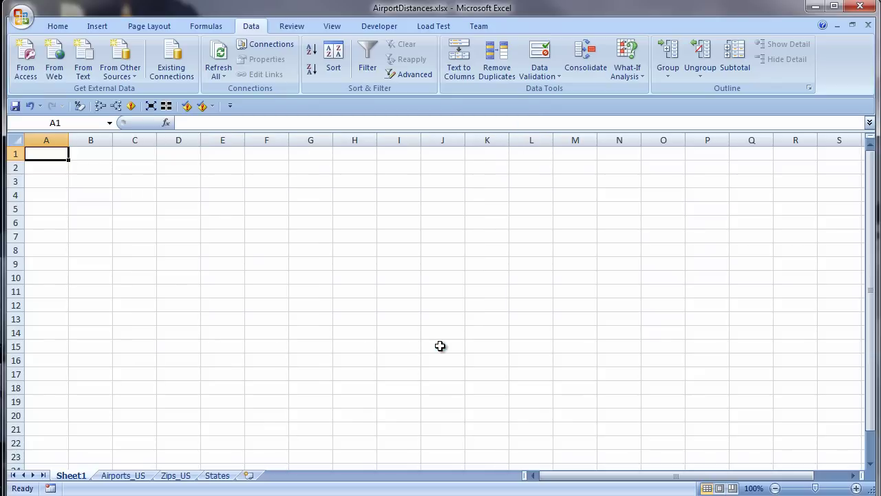
double_click(70, 477)
text(Distances)
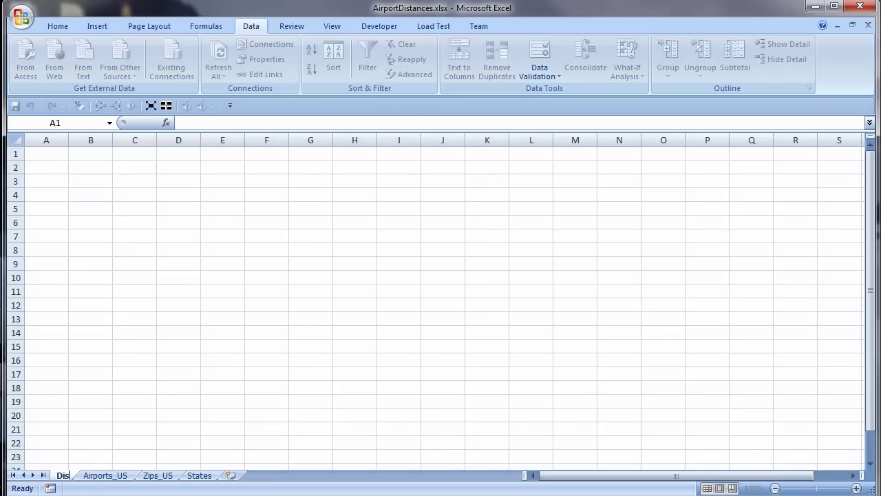
key(Return)
Copy the filtered New York IATA codes, ALB through HPN, from Airports_US into the Distances sheet starting at A2
click(133, 475)
drag(338, 167, 348, 415)
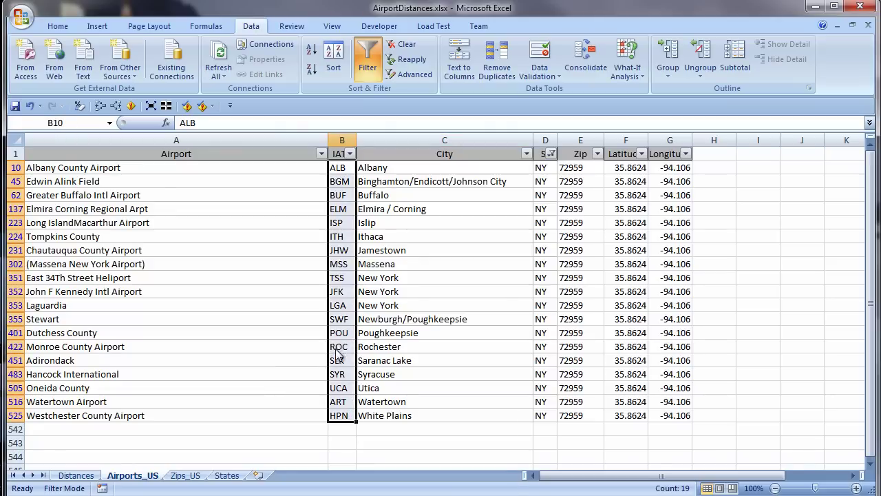
right_click(336, 350)
click(371, 372)
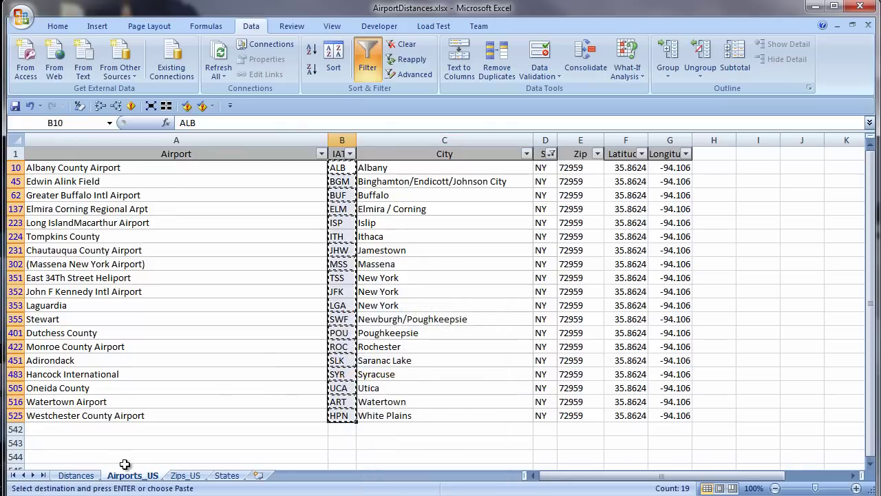
click(75, 475)
click(43, 173)
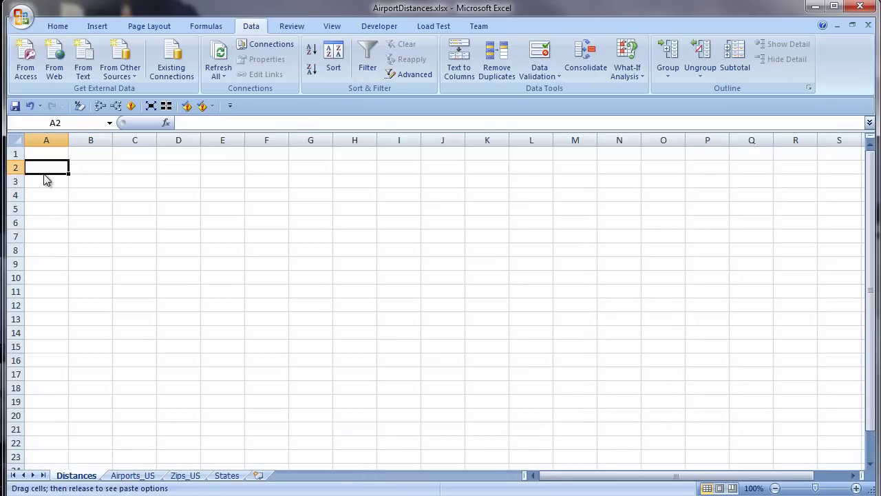
right_click(43, 170)
click(73, 209)
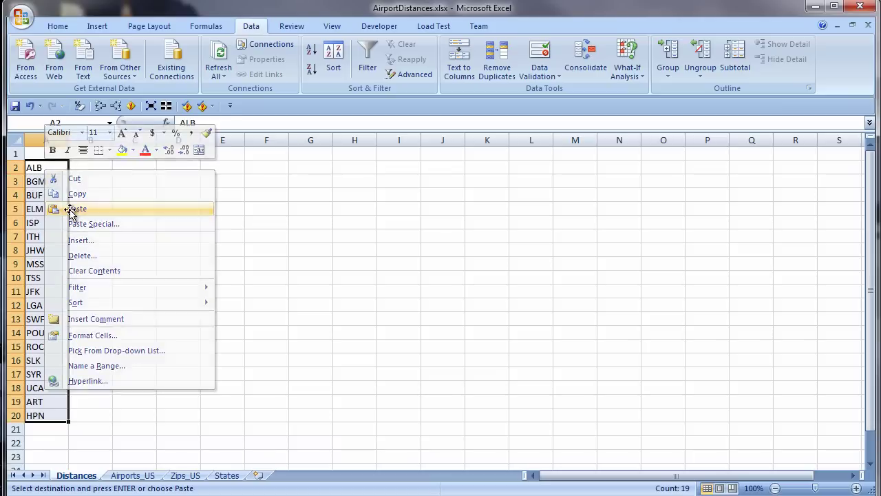
Paste the copied IATA codes transposed across row 1 of the Distances sheet, starting at B1
right_click(87, 159)
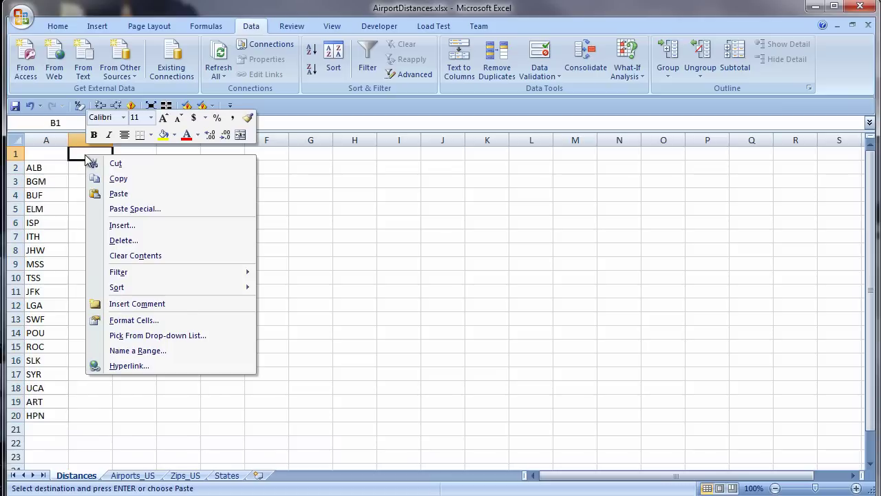
click(145, 210)
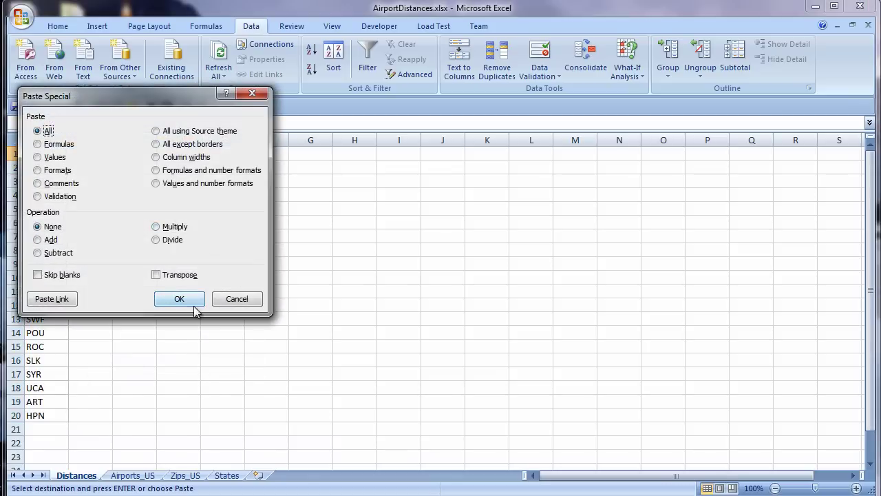
click(156, 275)
click(179, 299)
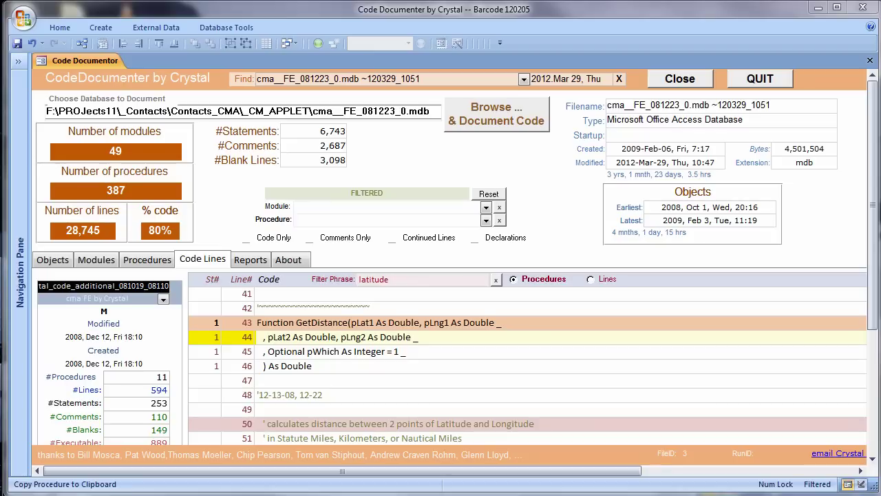
Switch to the Code Documenter database and copy the GetDistance procedure to the clipboard
click(257, 380)
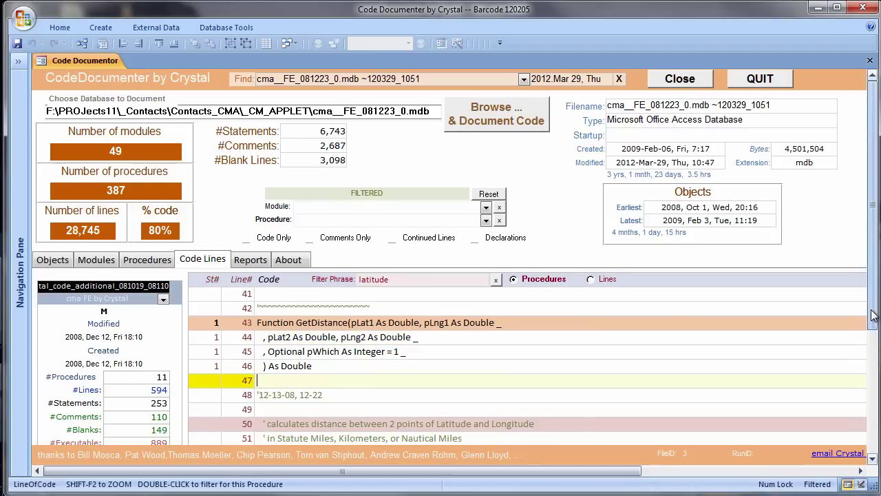
scroll(454, 275, down, 3)
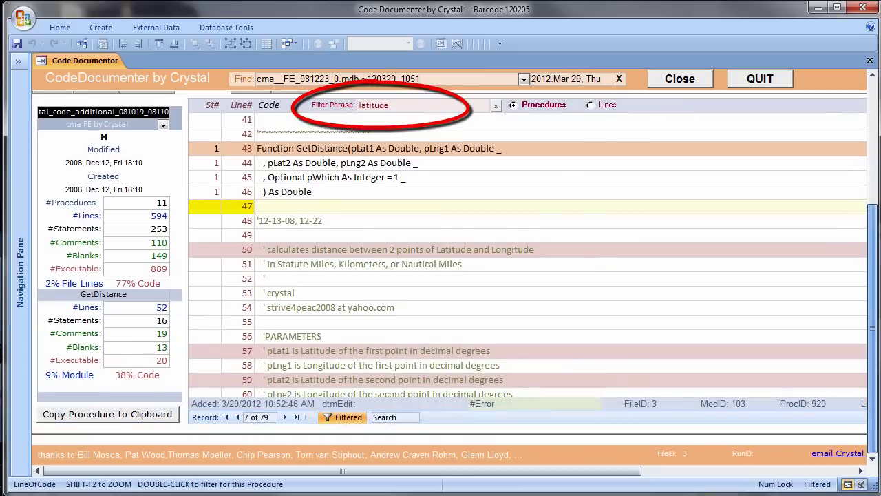
click(150, 414)
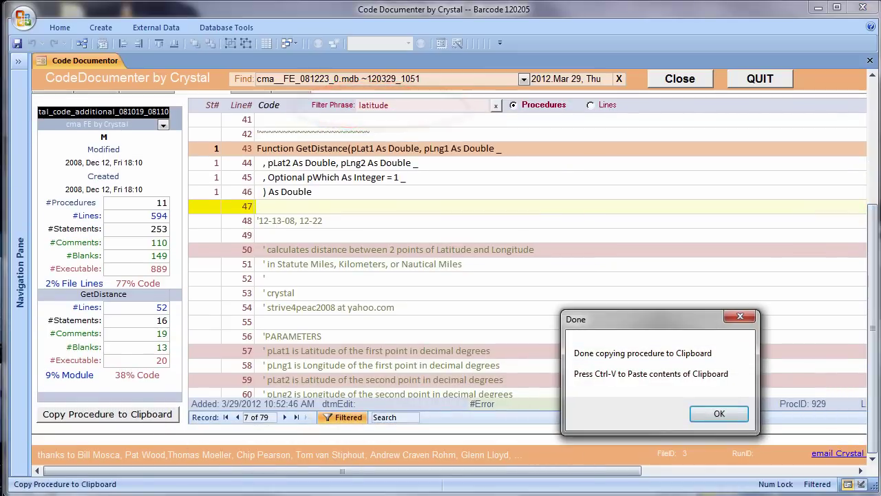
click(718, 415)
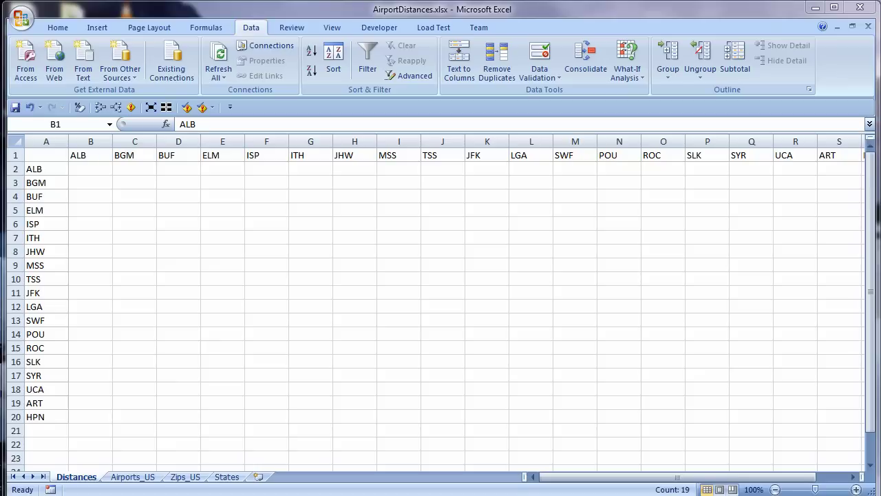
Paste the GetDistance procedure into a new module of the AirportDistances.xlsx VBA project and compile it
key(alt+F11)
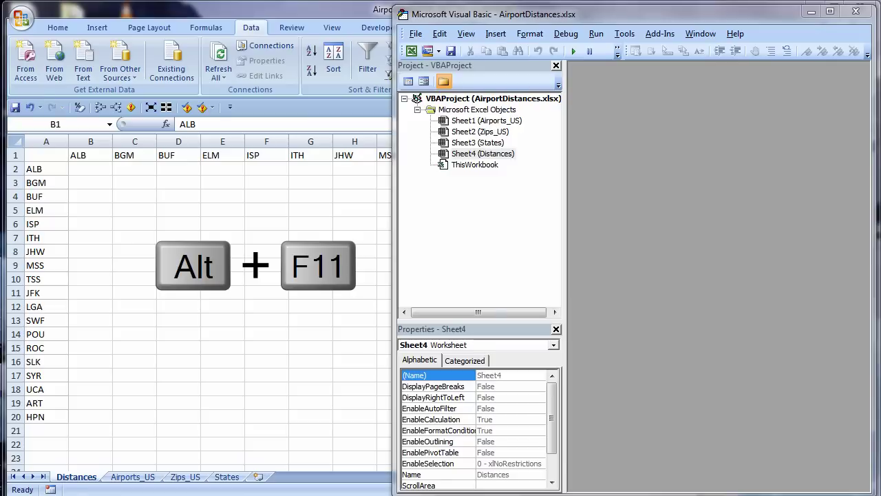
click(496, 34)
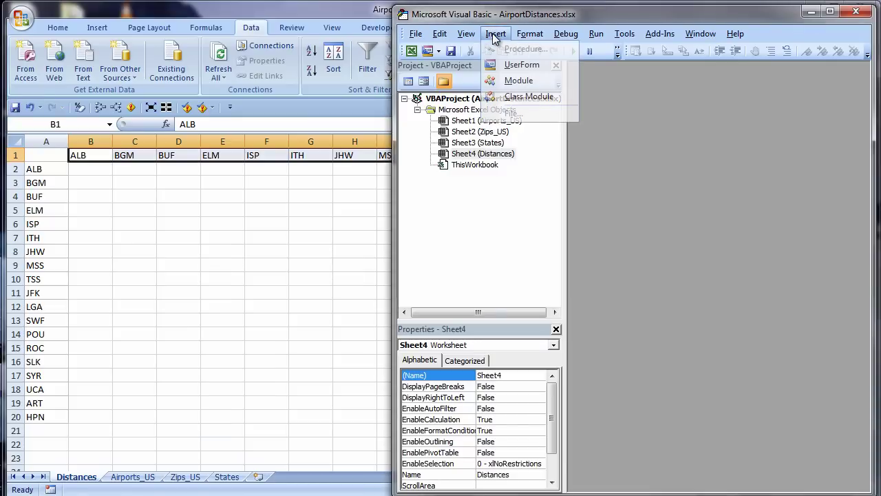
click(510, 82)
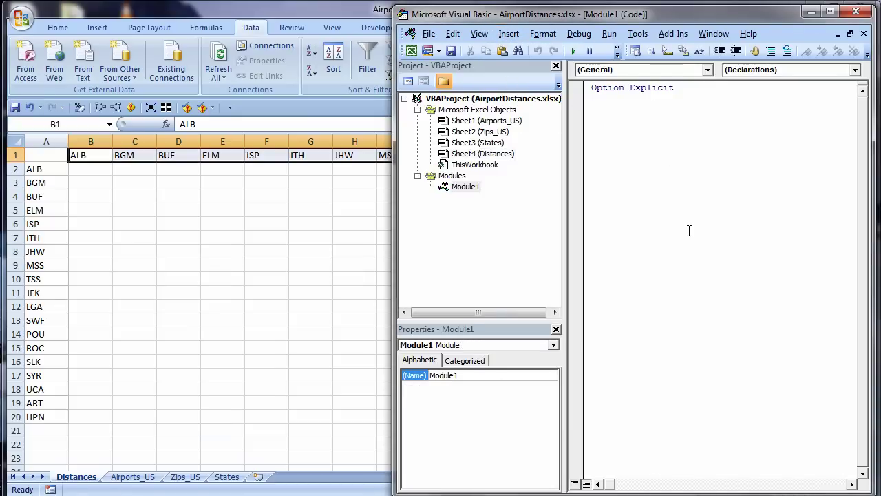
key(ctrl+v)
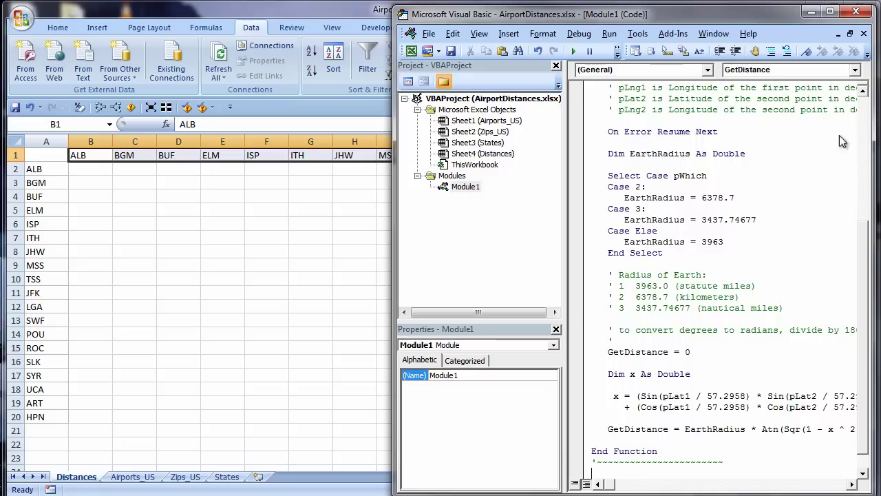
click(577, 34)
click(585, 51)
Check the pasted function's declaration, and start the formula =GetDistance(VLOOKUP( in cell B2 of the Distances sheet
click(864, 303)
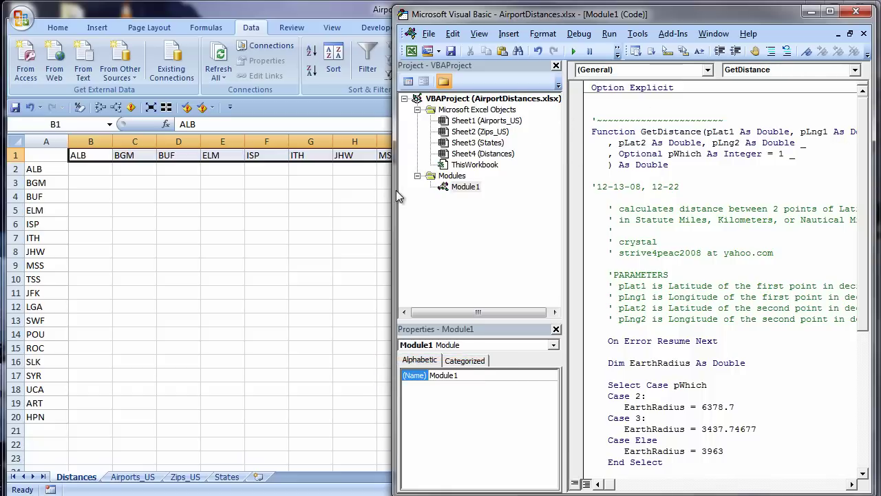
drag(395, 196, 138, 176)
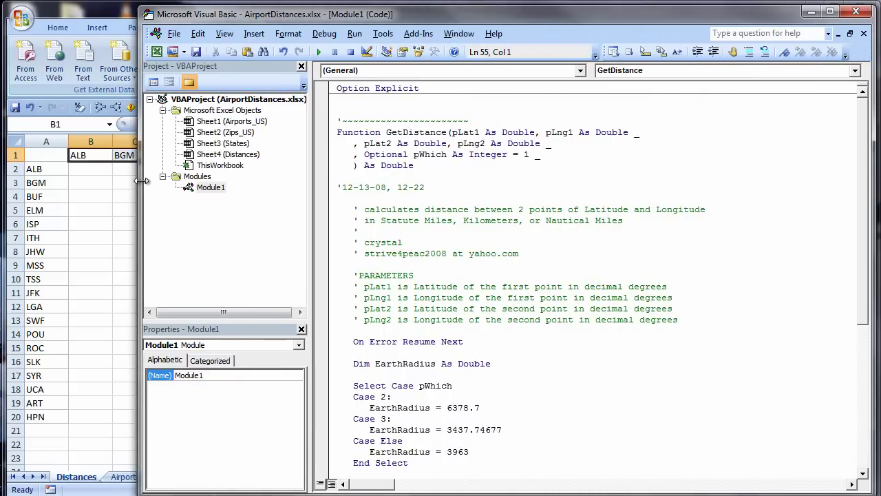
double_click(412, 133)
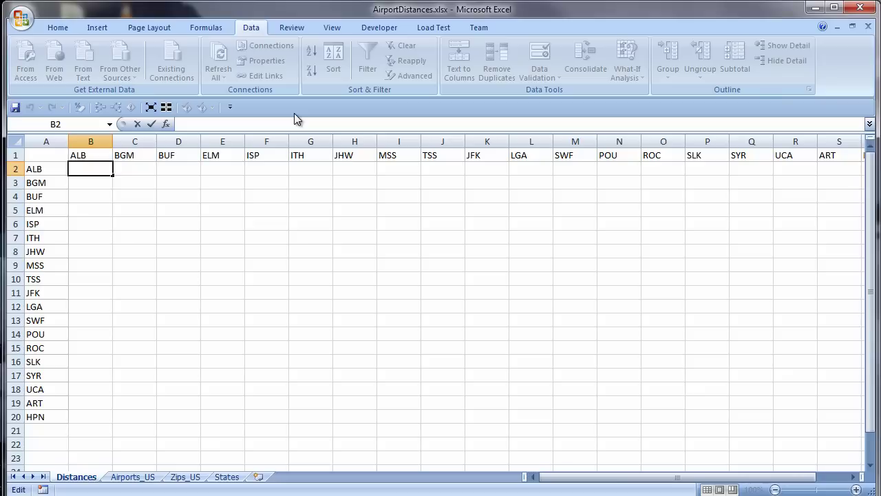
text(=GetDistance)
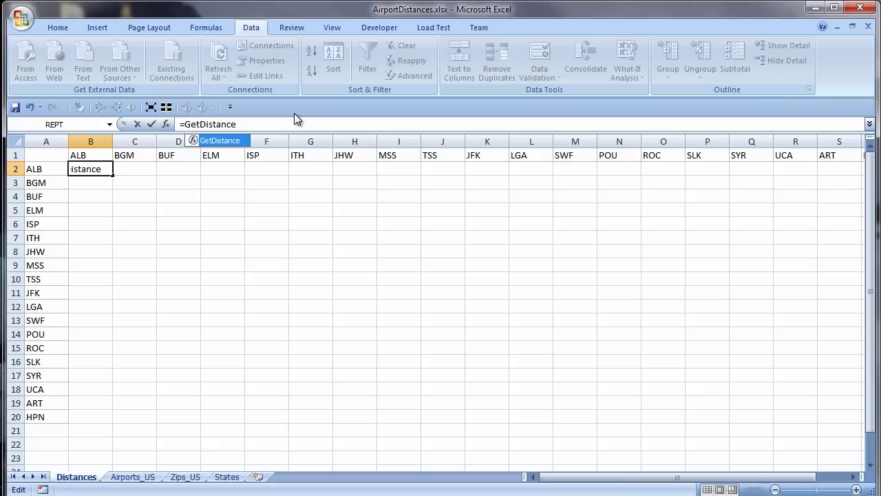
text(()
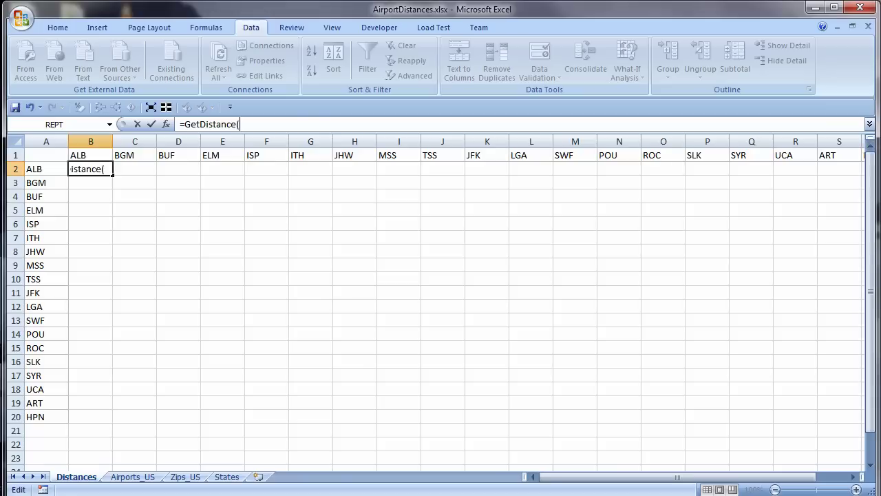
text(v)
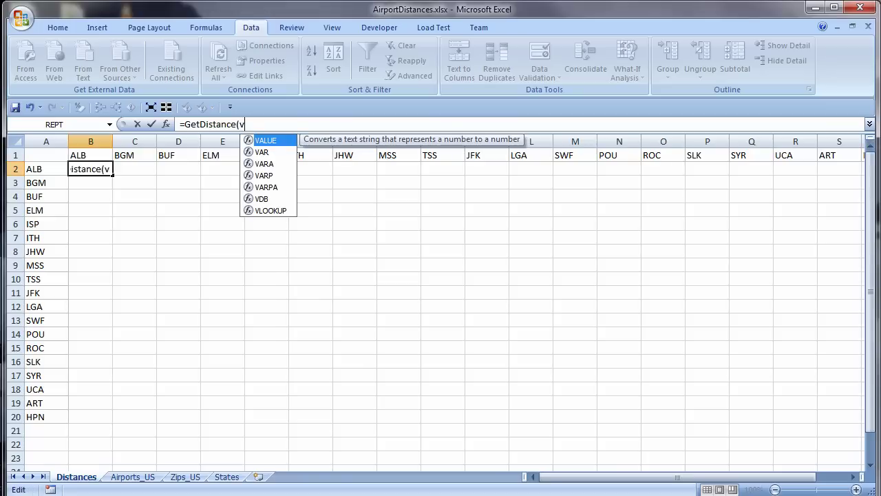
text(l)
key(Tab)
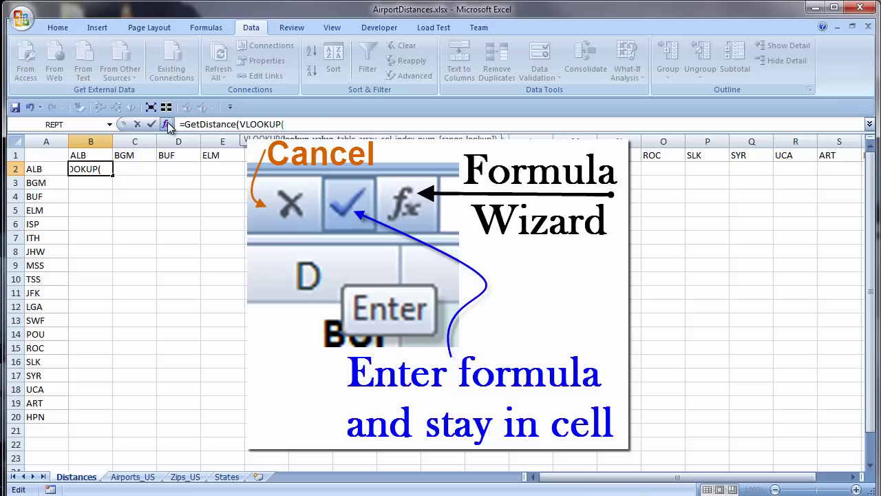
Open the VLOOKUP function arguments and set the lookup value to the absolute reference $B$1
click(166, 123)
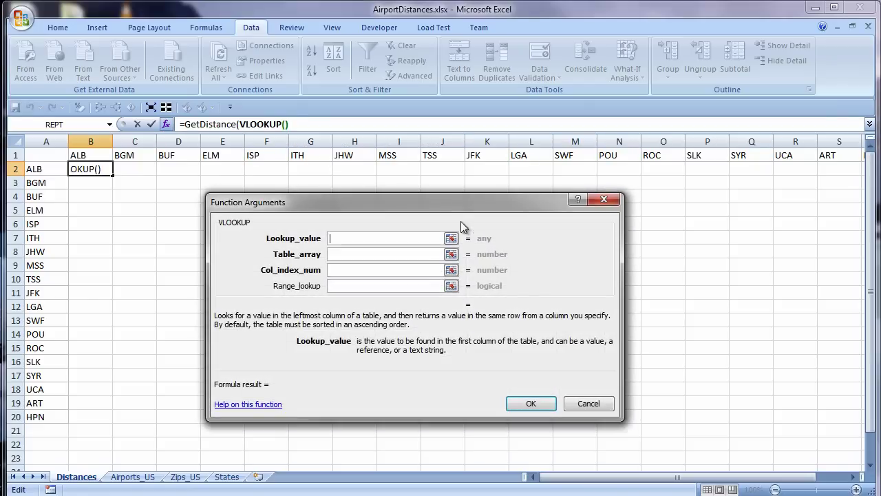
click(85, 157)
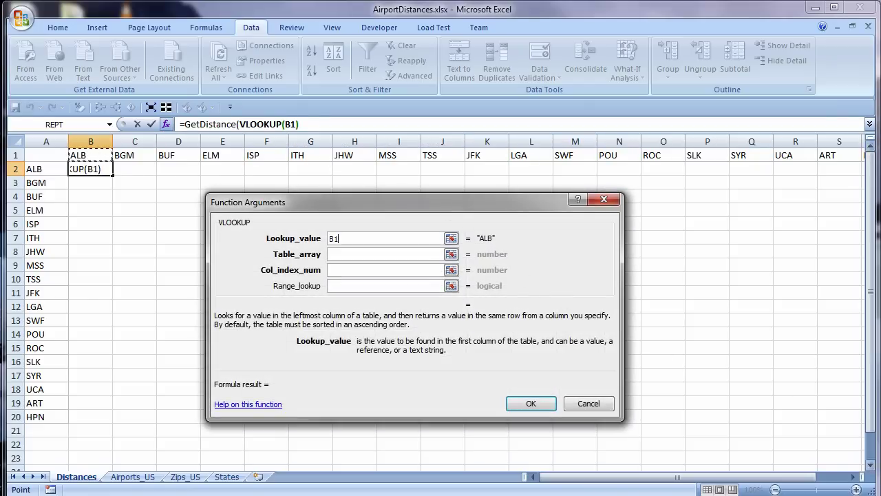
key(F4)
key(Tab)
Set the VLOOKUP table array to Airports_US!B10:G525
click(133, 476)
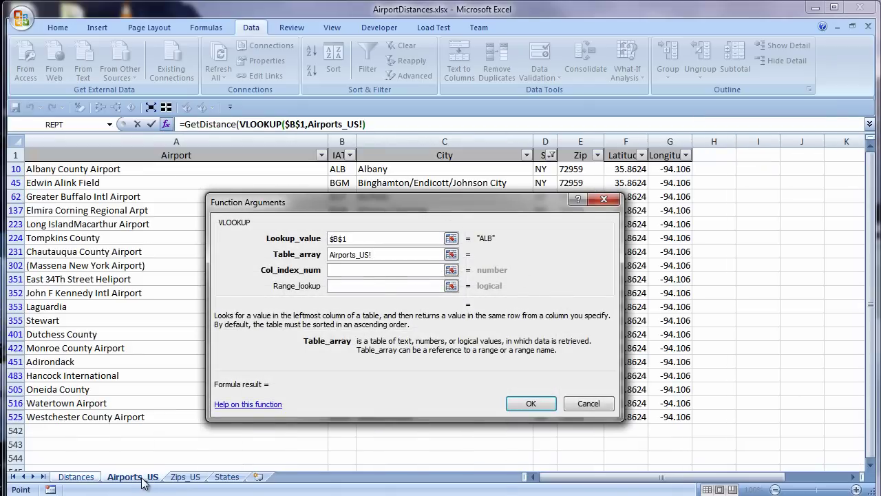
drag(431, 206, 434, 278)
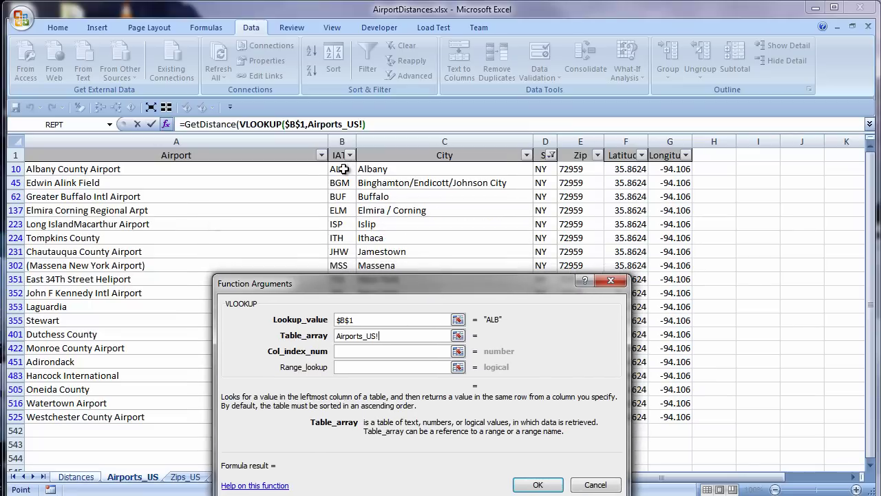
click(343, 168)
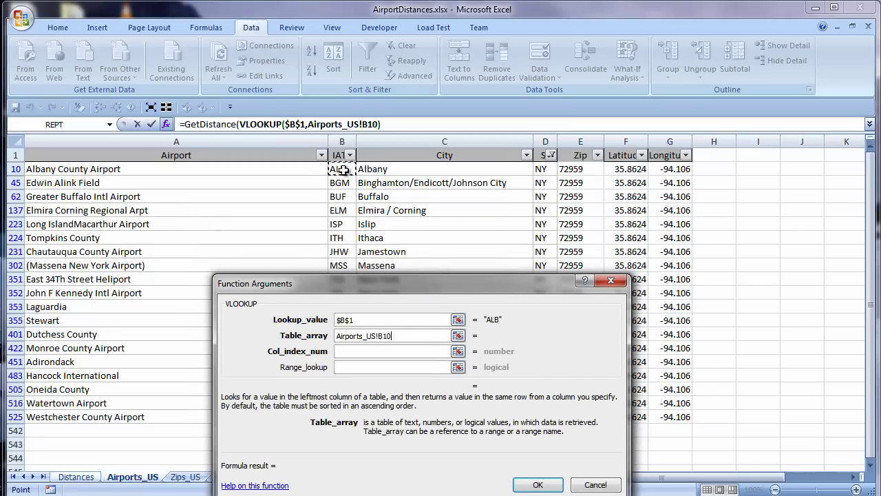
shift+click(682, 168)
key(ctrl+shift+Down)
key(Tab)
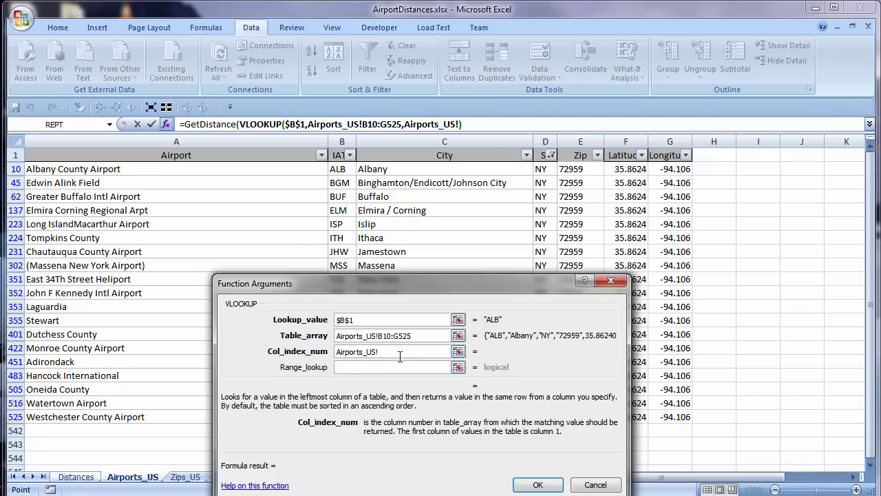
Set the VLOOKUP column index number to 5 and accept the function arguments
drag(400, 357, 303, 348)
text(5)
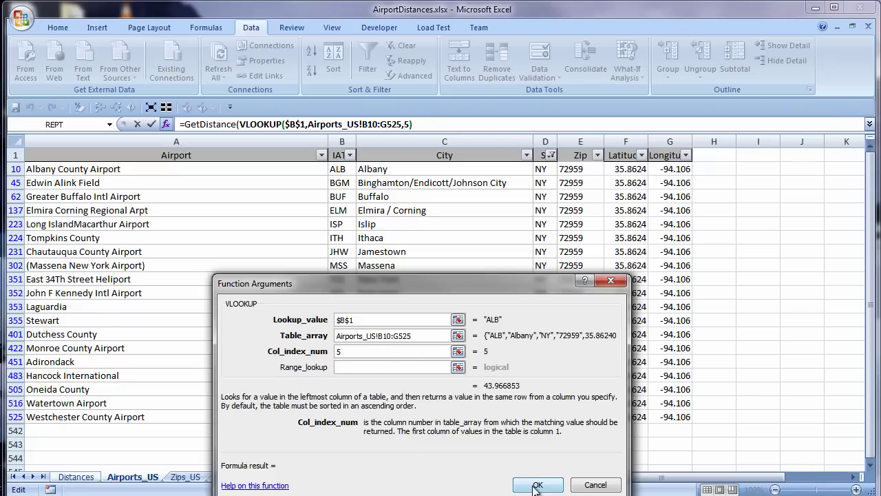
click(537, 485)
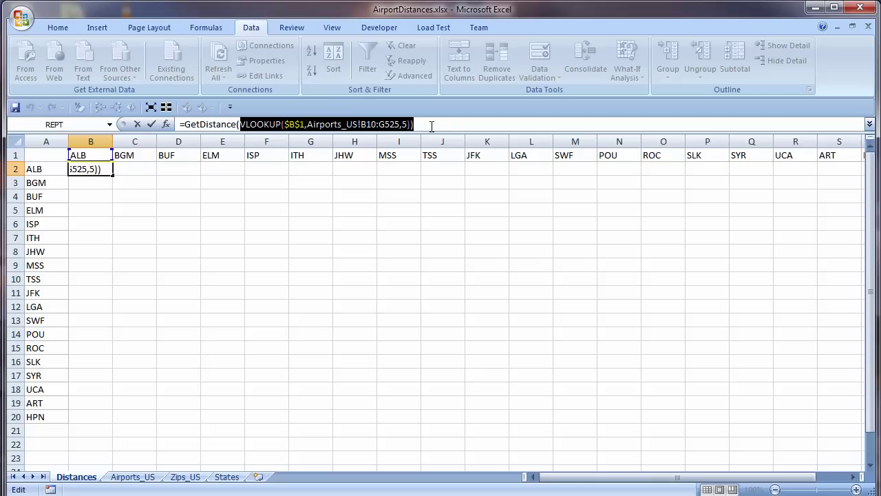
Duplicate the VLOOKUP as the second GetDistance argument, with column index 6
key(ctrl+c)
click(432, 125)
text(,)
key(ctrl+v)
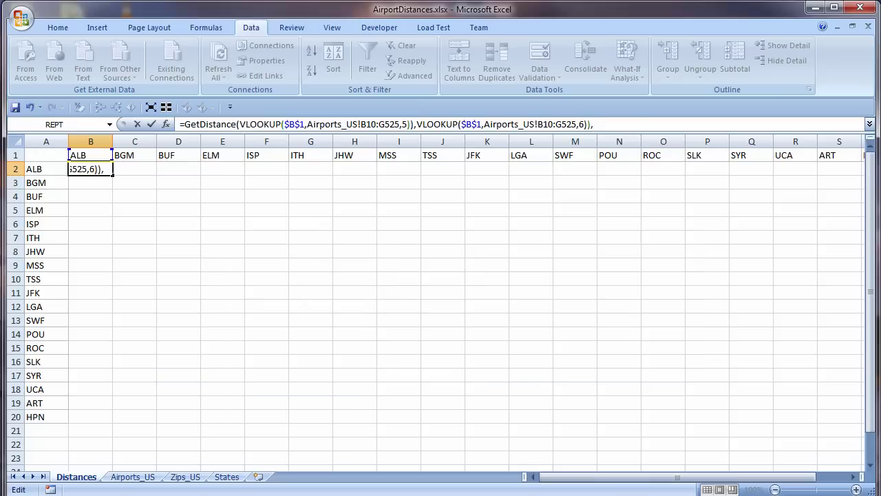
Add a third VLOOKUP to the B2 formula, using A2 as its locked lookup value with column index 5
key(ctrl+v)
drag(660, 125, 639, 124)
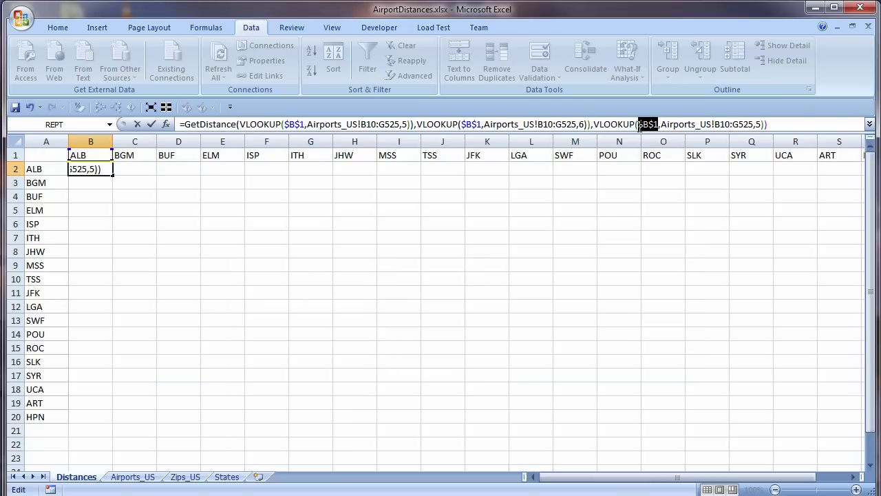
click(43, 172)
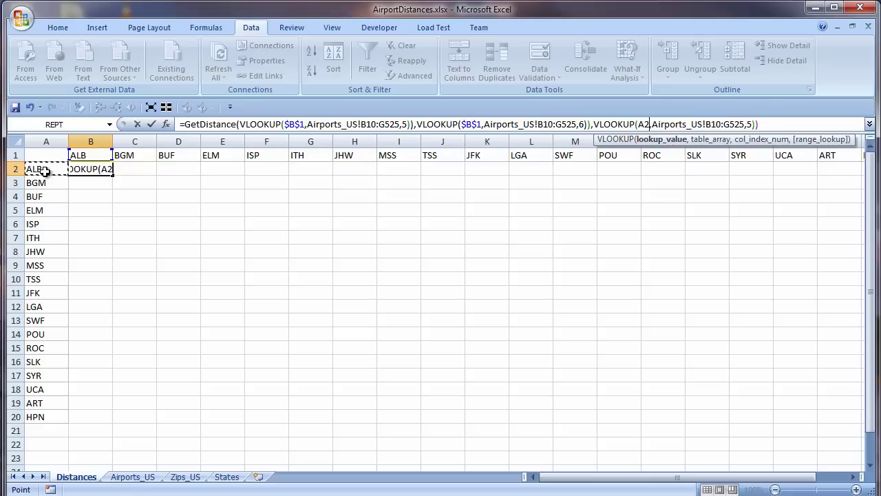
key(F4)
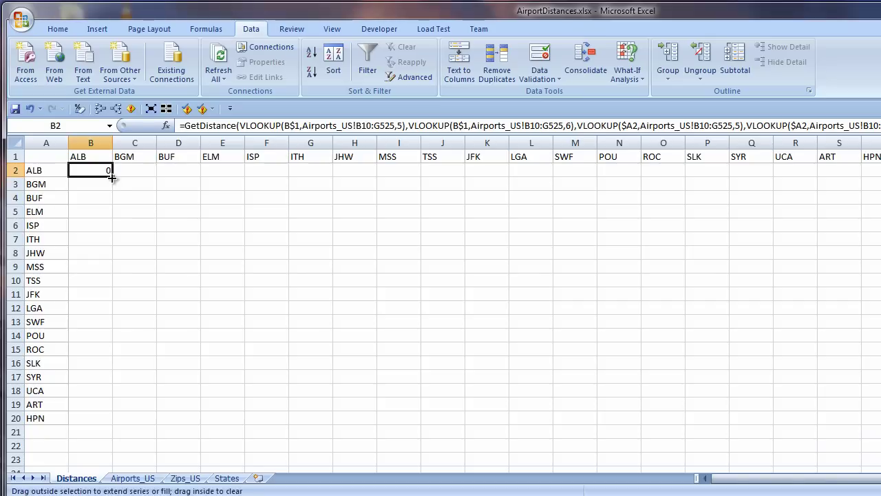
Fill the GetDistance formula from B2 down to B20 and inspect the BGM result in B3
double_click(112, 176)
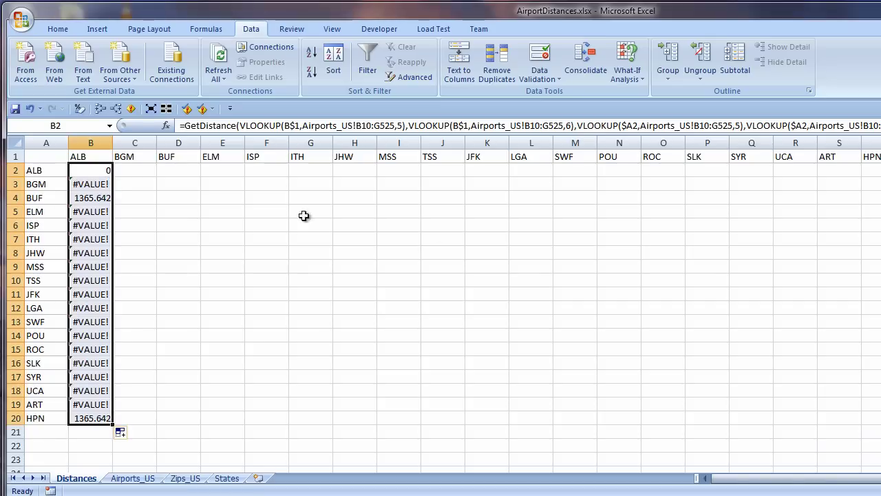
click(83, 184)
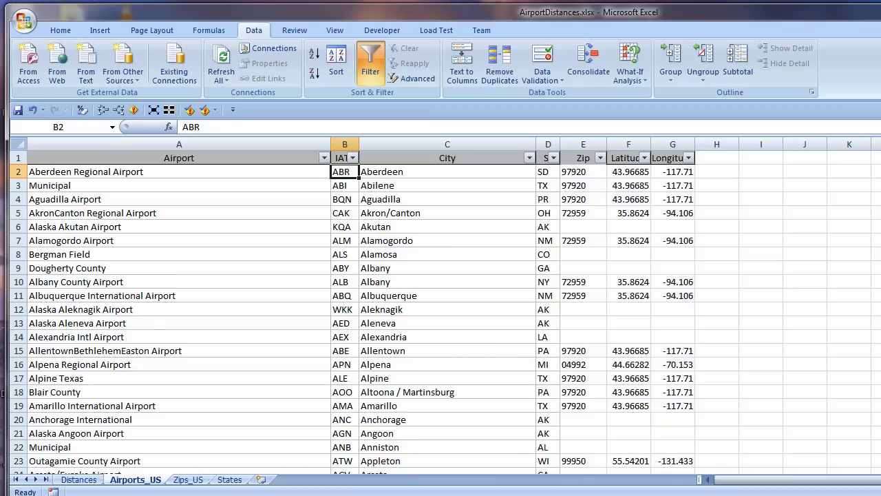
Name the range B2:G541 on the Airports_US sheet IATA_Lat_Long
key(ctrl+shift+Down)
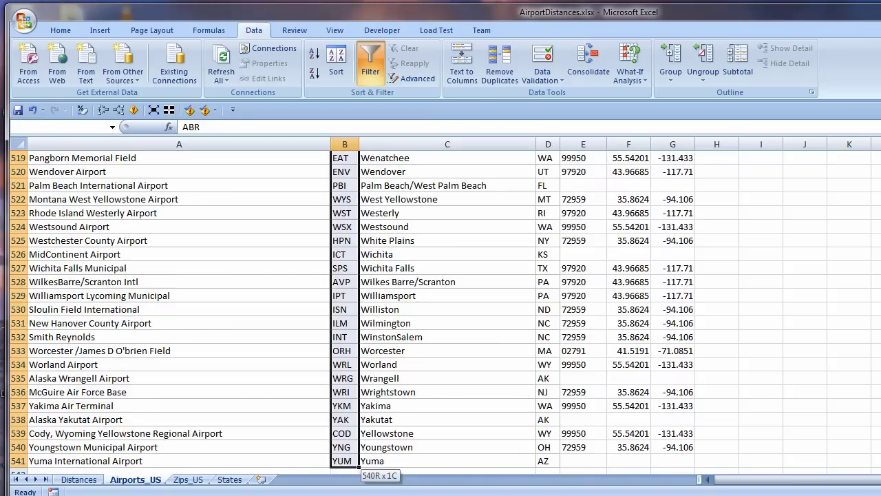
key(shift+Right)
key(shift+Right)
key(shift+Right)
key(shift+Right)
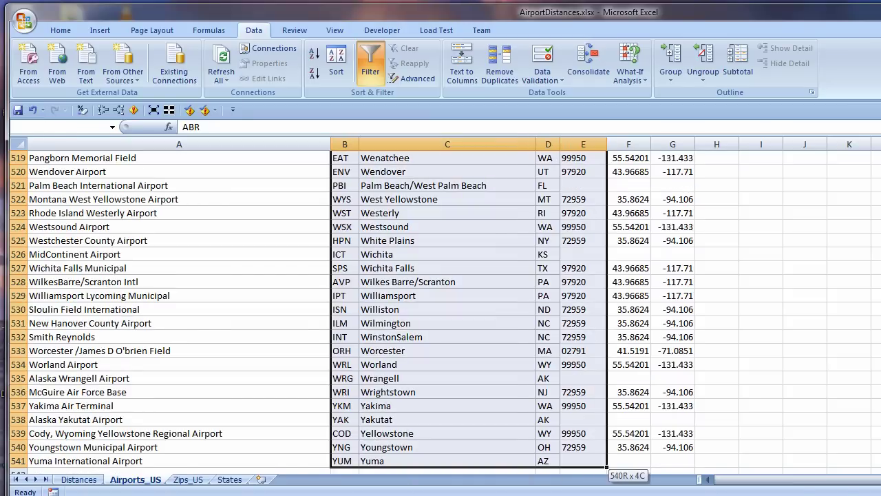
key(shift+Right)
click(42, 127)
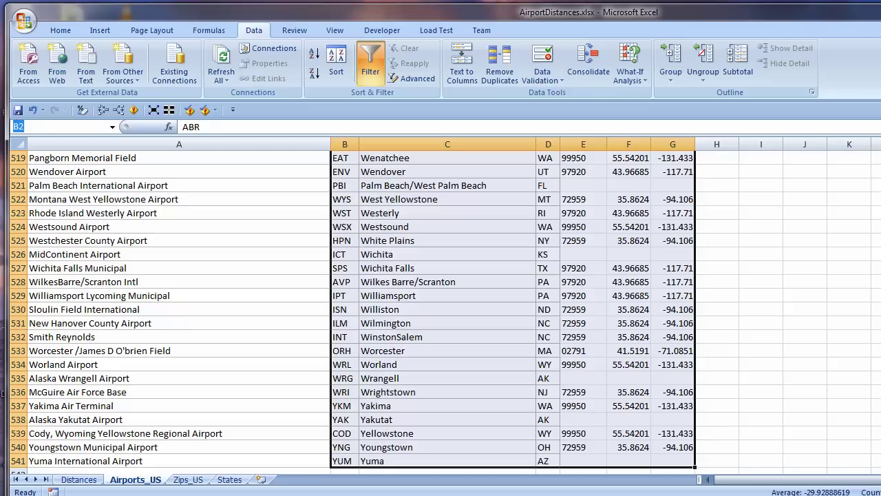
text(IATA_Lat_Long)
key(Return)
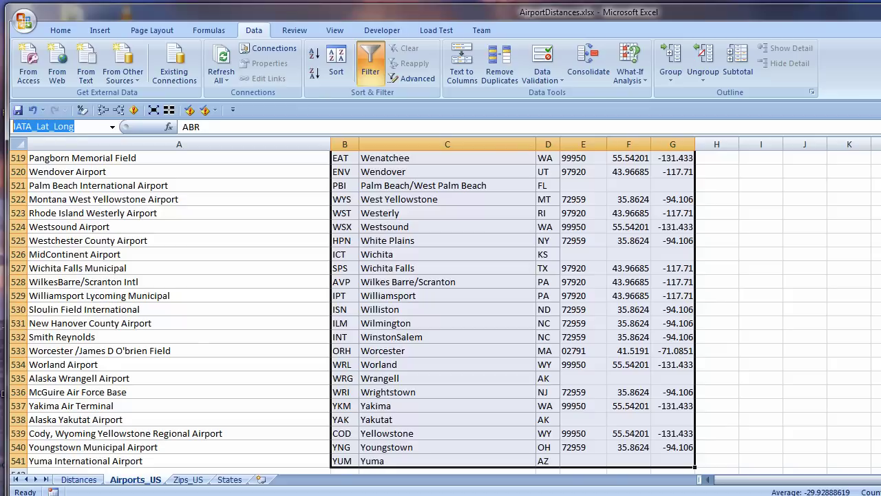
Replace all four Airports_US table ranges in the B3 formula on the Distances sheet with IATA_Lat_Long
click(78, 479)
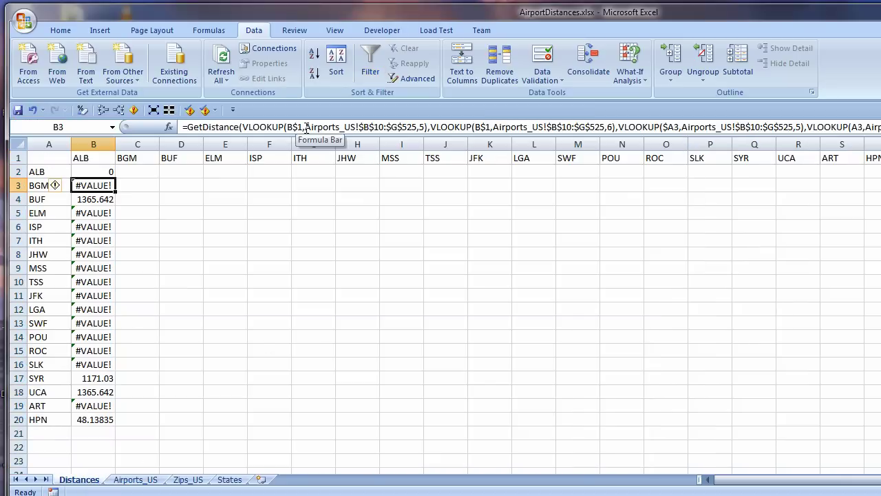
drag(305, 127, 420, 128)
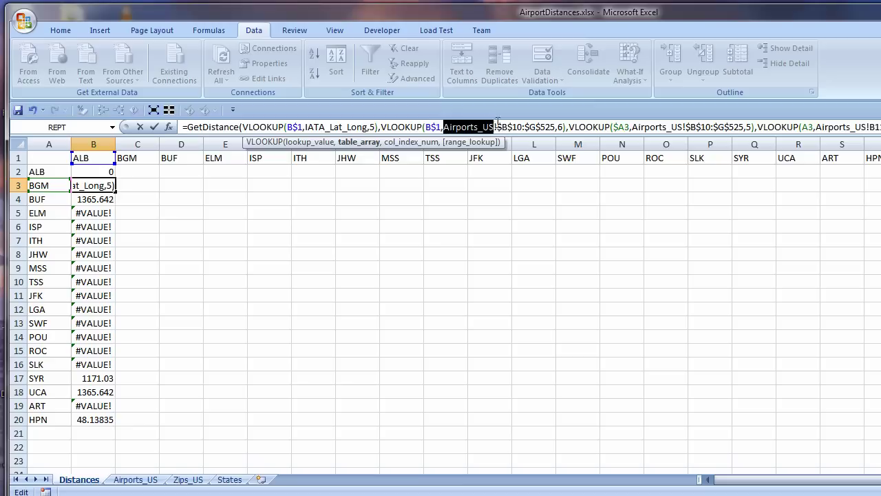
drag(497, 122, 809, 127)
key(ctrl+v)
key(ctrl+v)
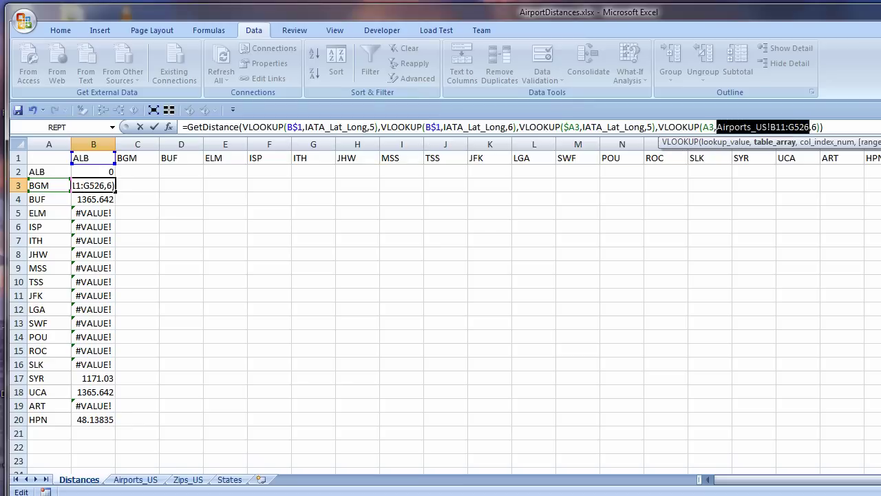
key(ctrl+v)
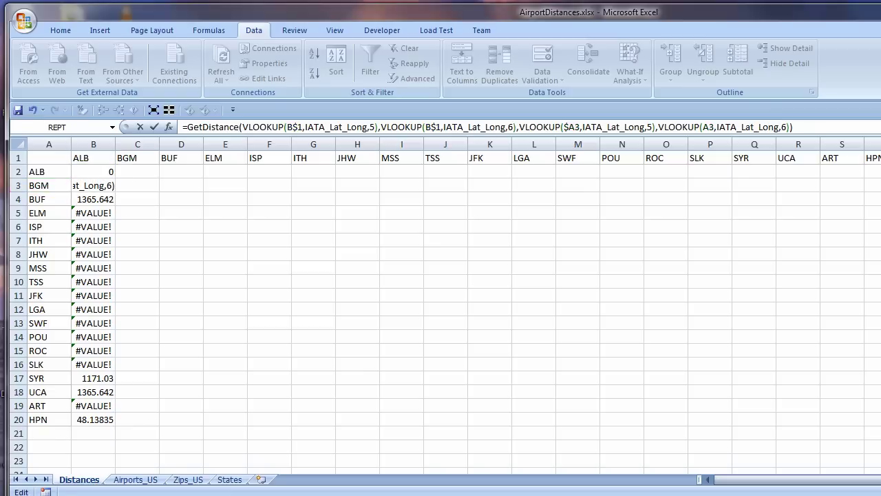
key(ctrl+Return)
Fill the revised B3 formula up to B2 and down through B20, and select the LGA result in B12
drag(116, 192, 104, 176)
double_click(116, 191)
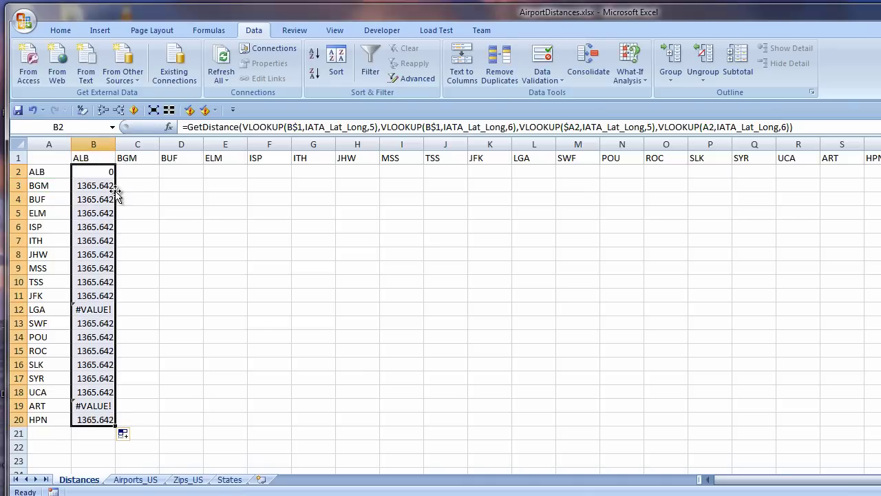
click(93, 309)
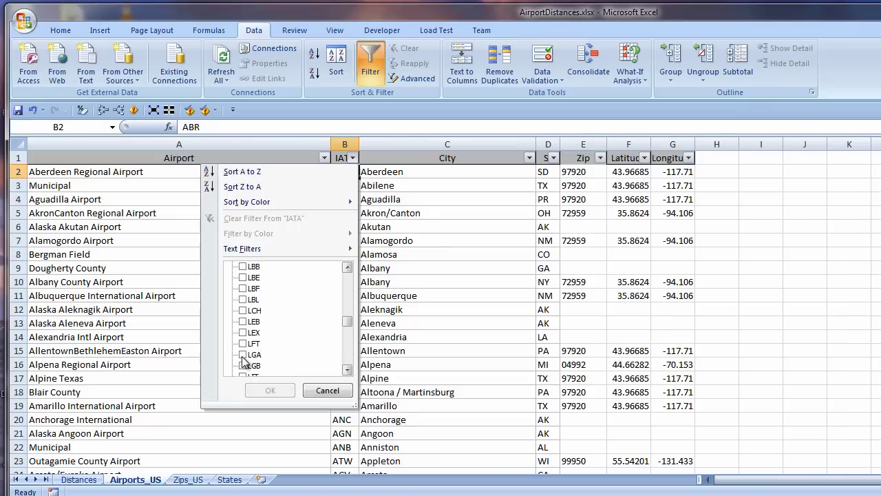
Filter the IATA column for LGA, and set the range lookup of the VLOOKUP in latitude cell F10 to false
click(243, 354)
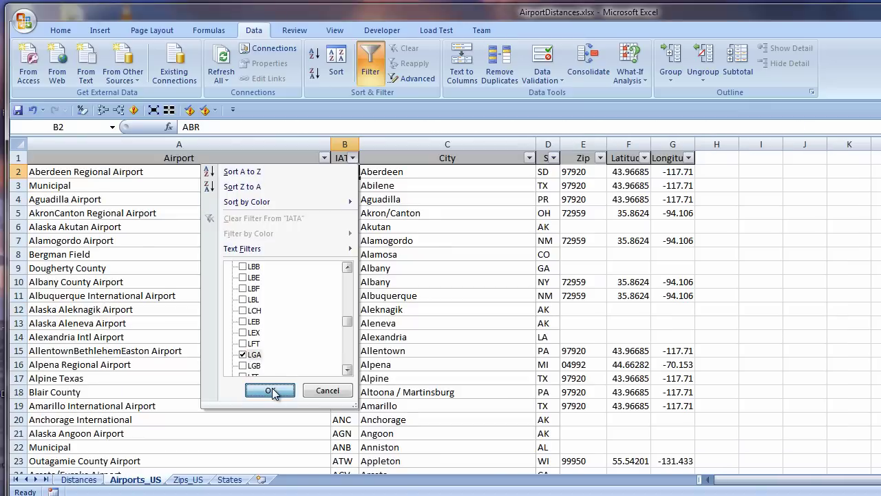
click(270, 390)
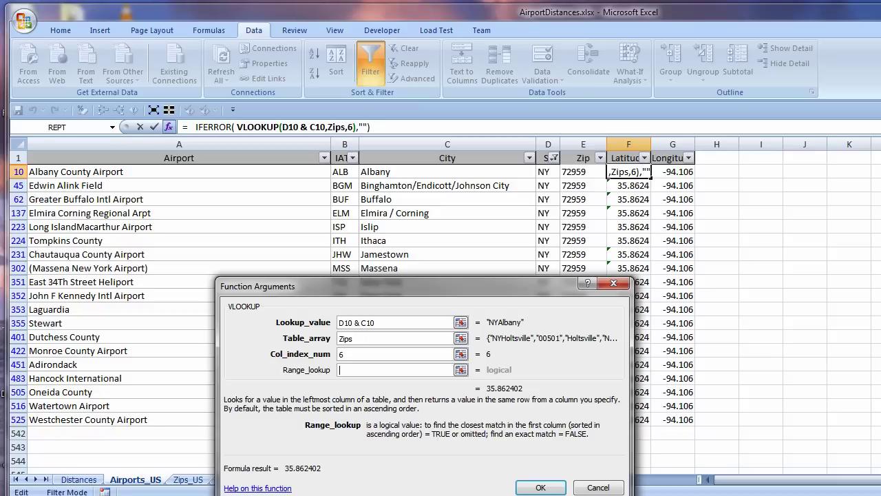
text(false)
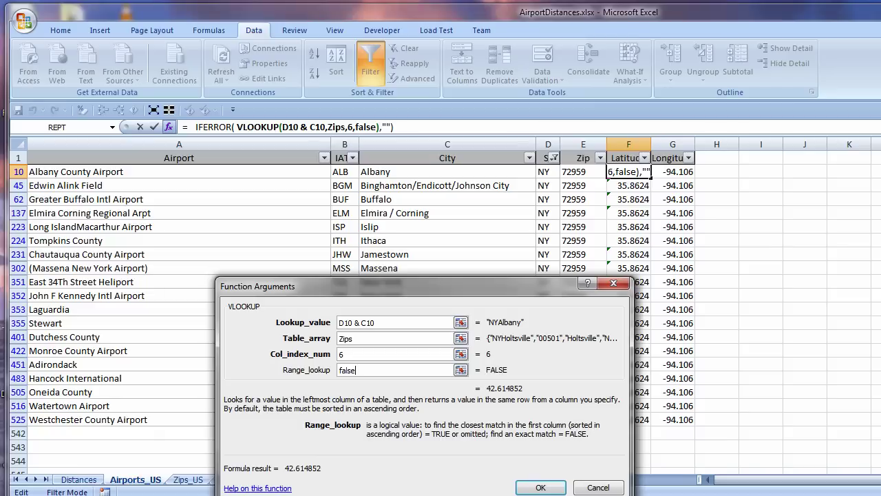
key(Return)
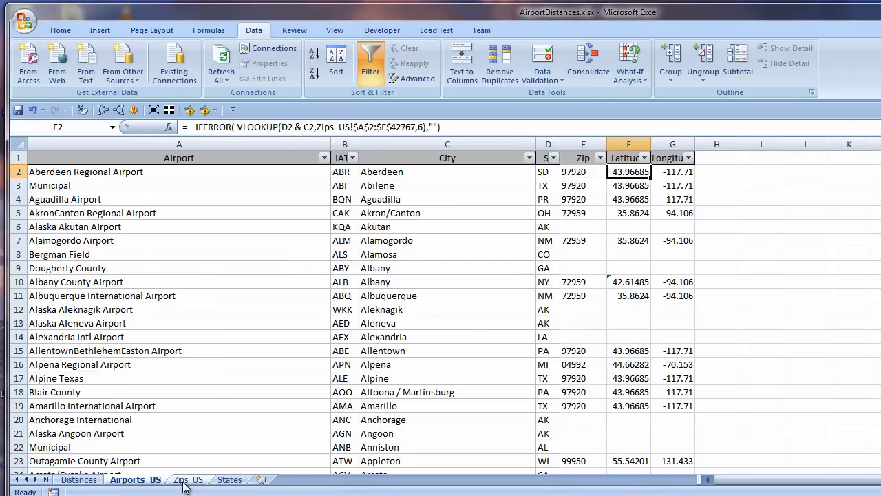
In latitude formula F2, replace the table range with Zips, add false as the range lookup, and fill the column
click(186, 482)
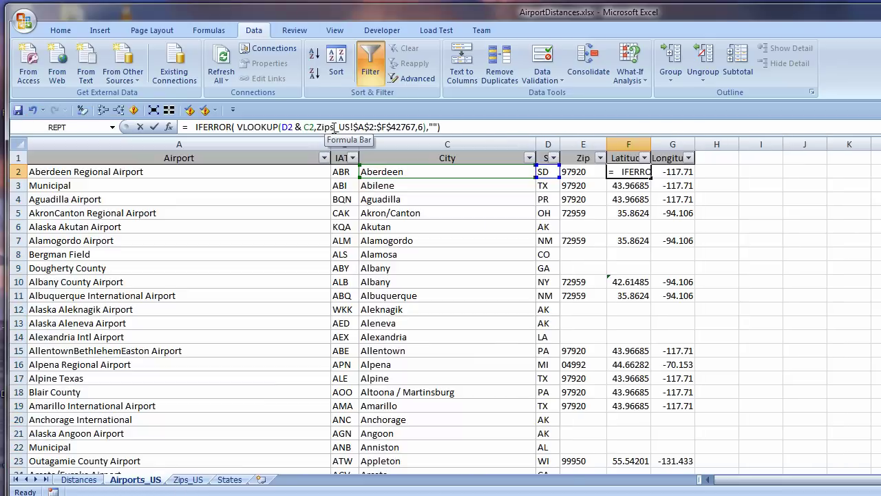
drag(334, 127, 419, 127)
key(BackSpace)
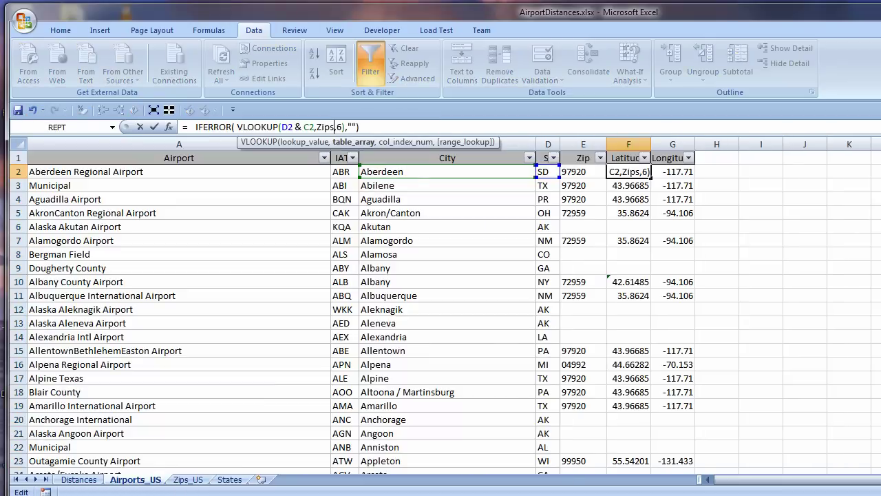
key(Right)
key(Right)
text(,false)
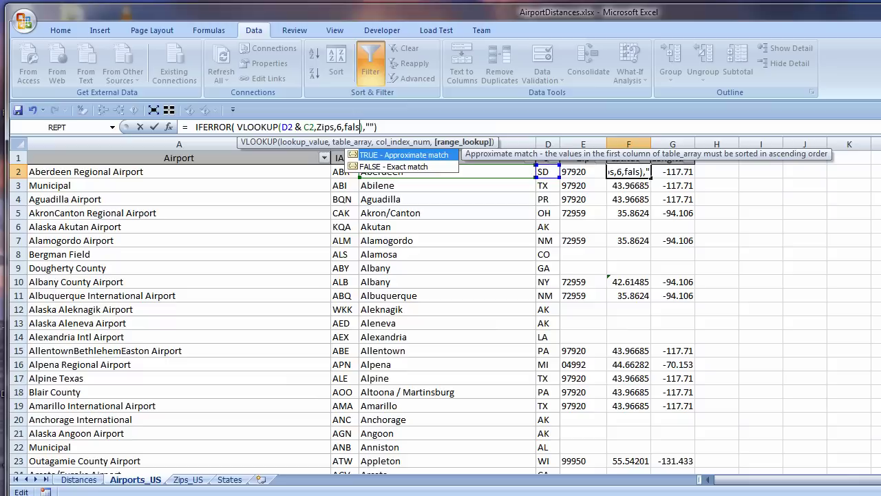
key(Return)
In longitude formula G2, replace the table range with Zips, add FALSE as the range lookup, and fill the column
click(673, 171)
drag(334, 126, 419, 126)
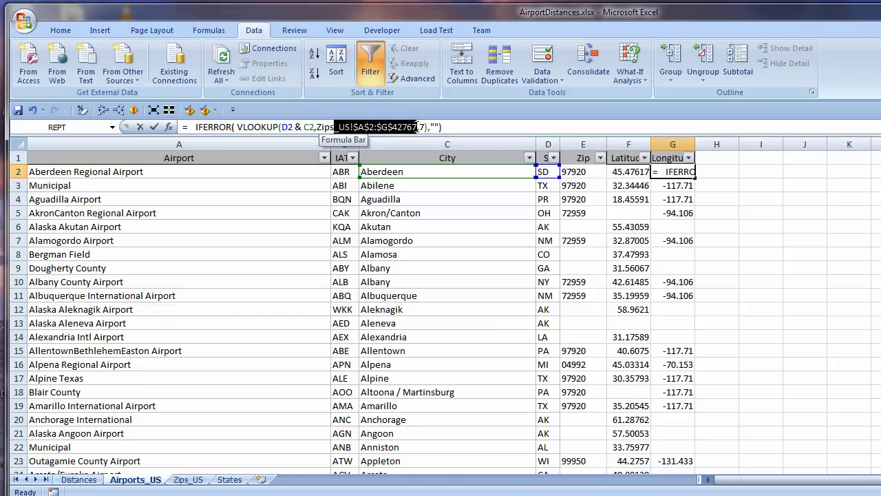
key(BackSpace)
key(Right)
key(Right)
text(,fa)
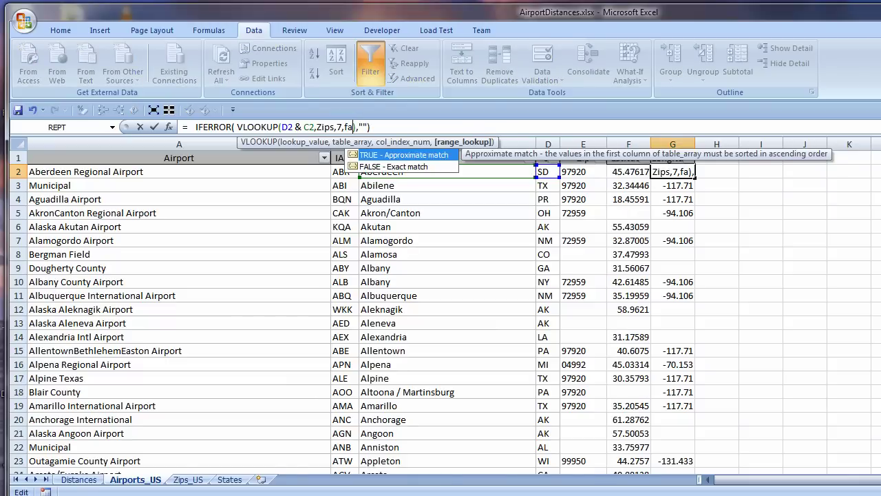
key(Down)
key(Tab)
key(ctrl+Return)
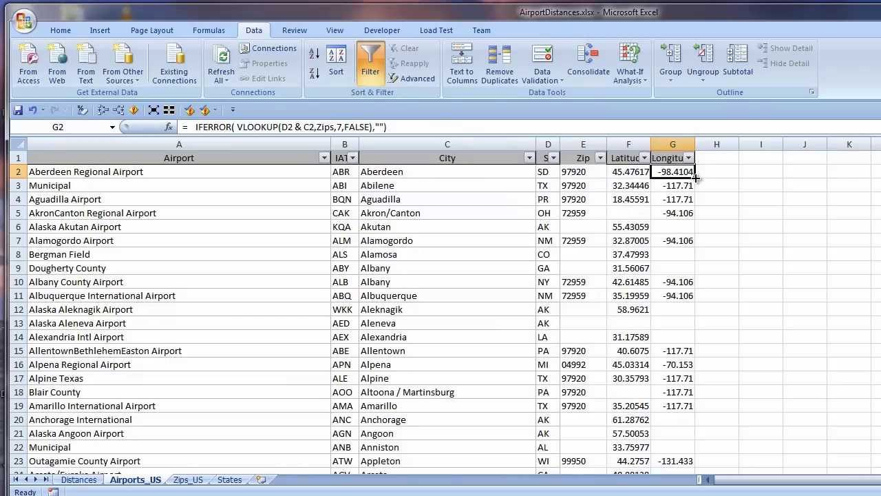
key(ctrl+Page_Up)
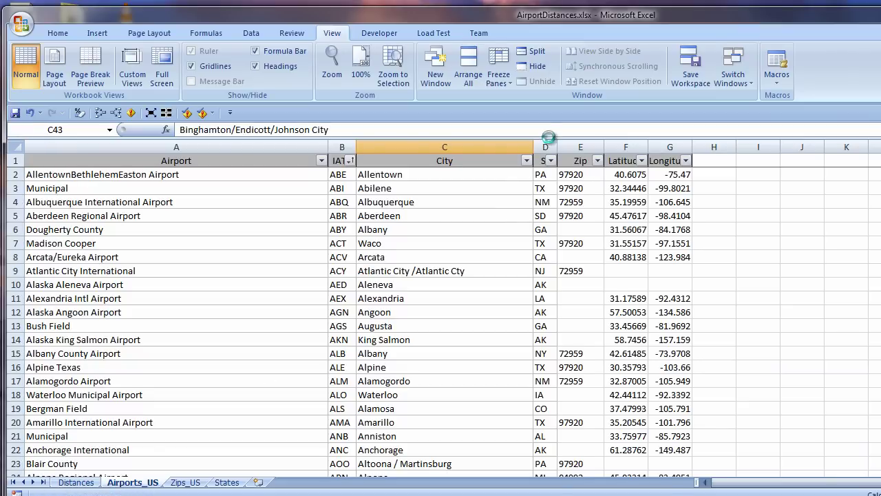
Filter the St column of Airports_US to NY and shorten the BGM airport's city to Binghamton
click(551, 161)
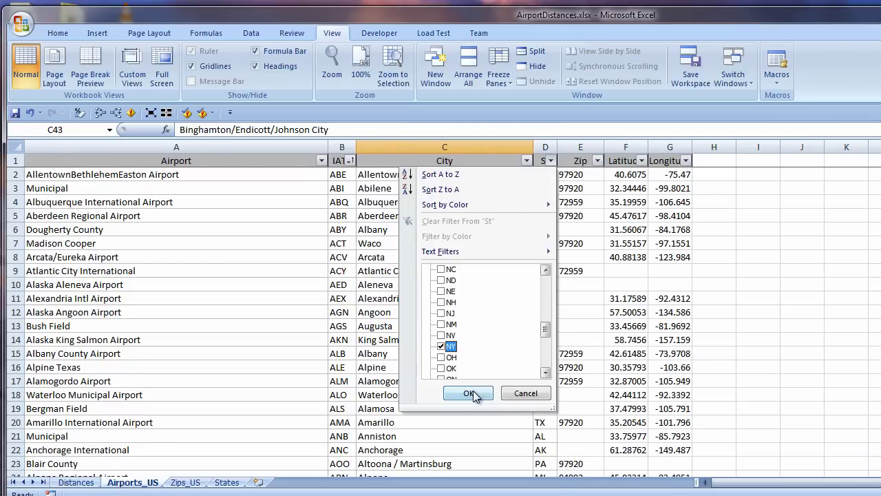
click(470, 393)
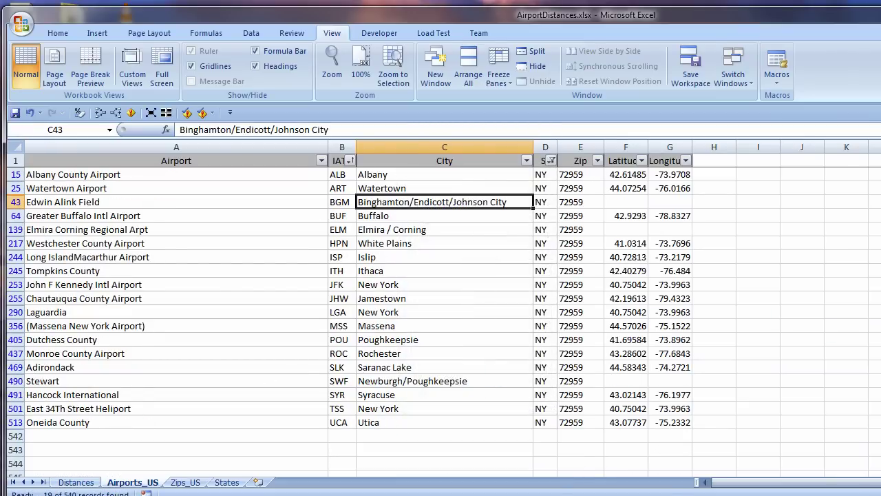
double_click(409, 202)
drag(410, 202, 574, 210)
key(Delete)
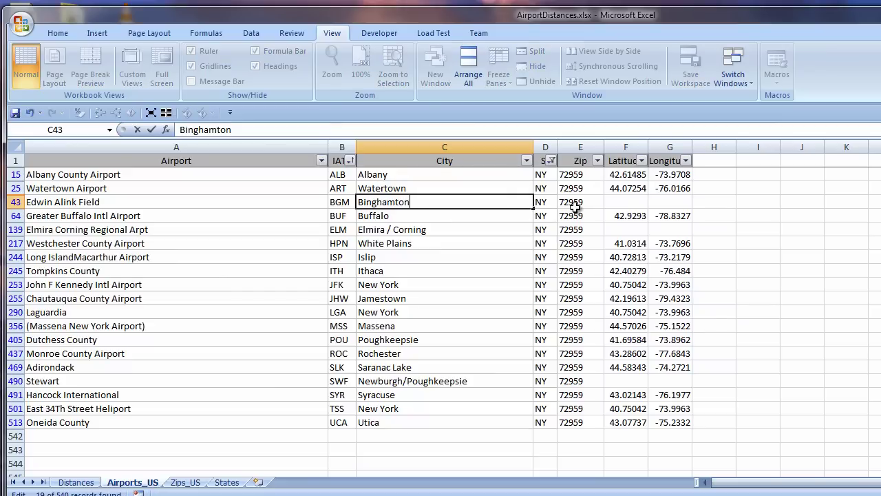
Shorten the ELM airport's city to Elmira and the SWF airport's city to Newburgh
double_click(386, 229)
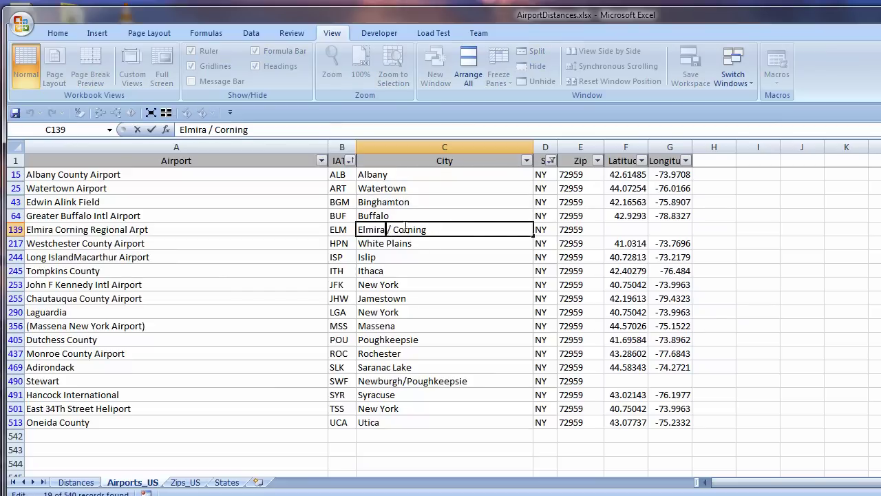
drag(386, 229, 507, 229)
key(Delete)
double_click(405, 381)
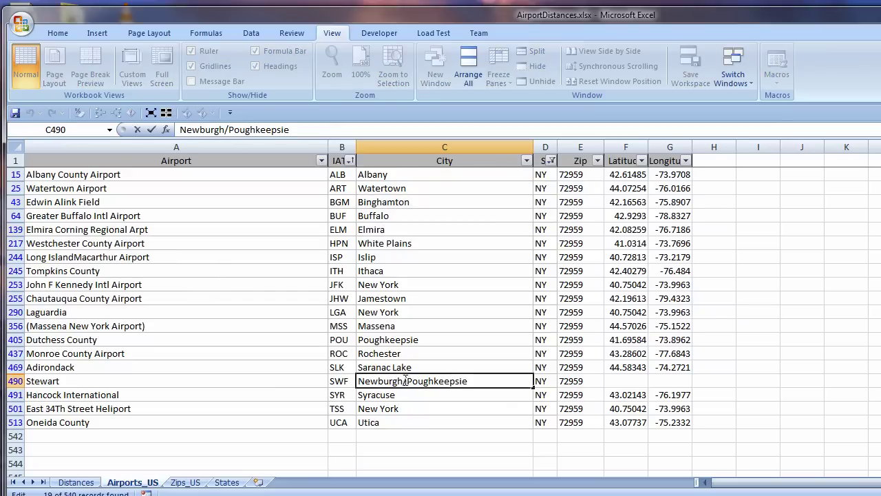
drag(405, 381, 571, 347)
key(Delete)
key(Return)
On the Distances sheet, change the last VLOOKUP's lookup reference in the B2 formula to $A2
click(76, 482)
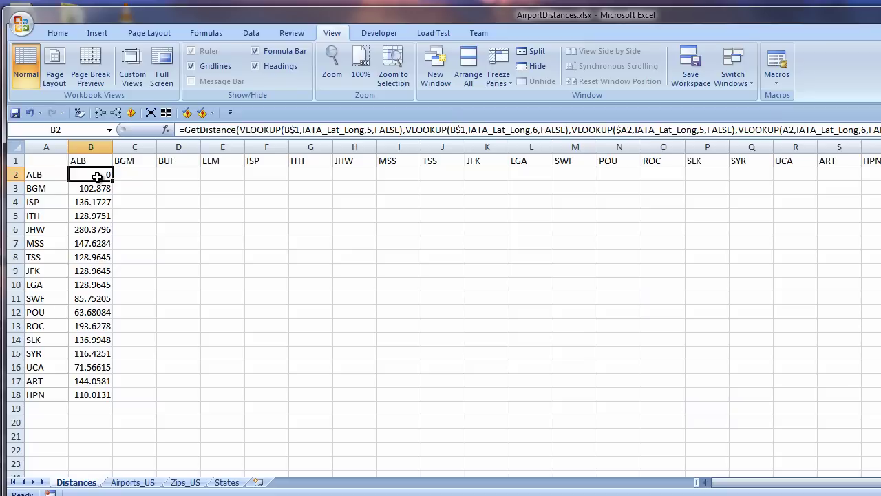
click(791, 130)
key(F4)
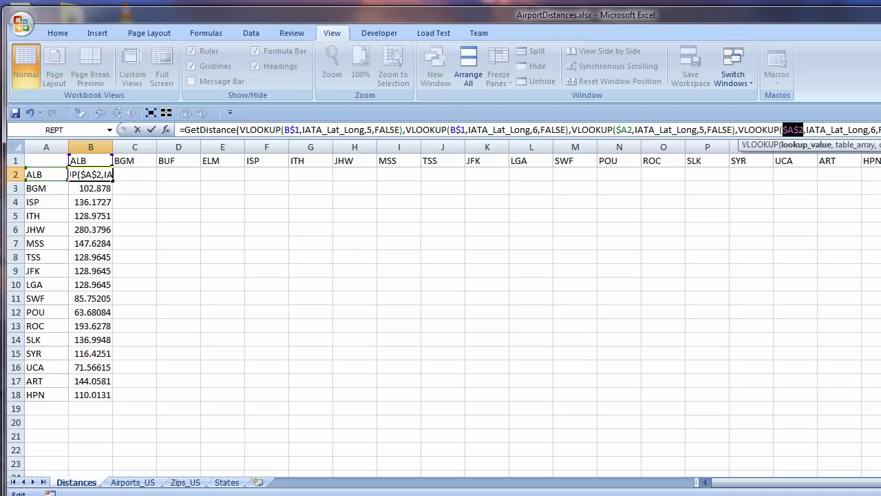
key(F4)
key(F4)
key(ctrl+Return)
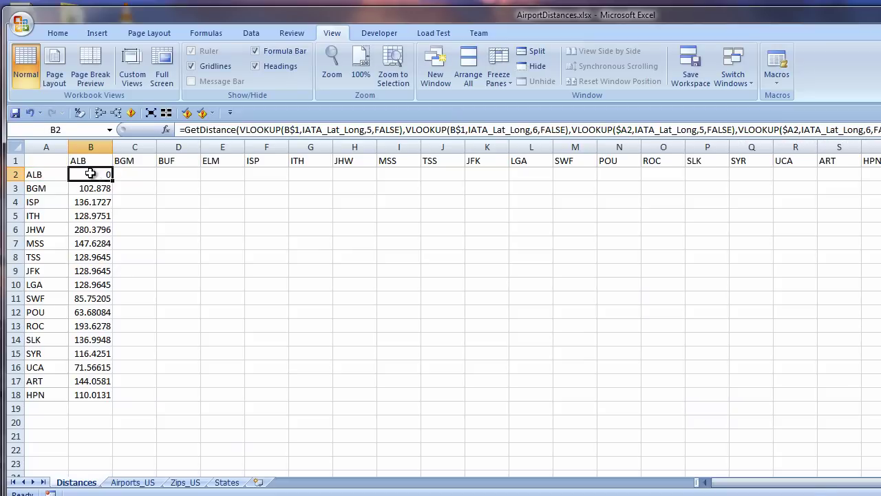
Fill the B2 distance formula across and down the whole airport matrix, B2:T18
drag(112, 180, 878, 365)
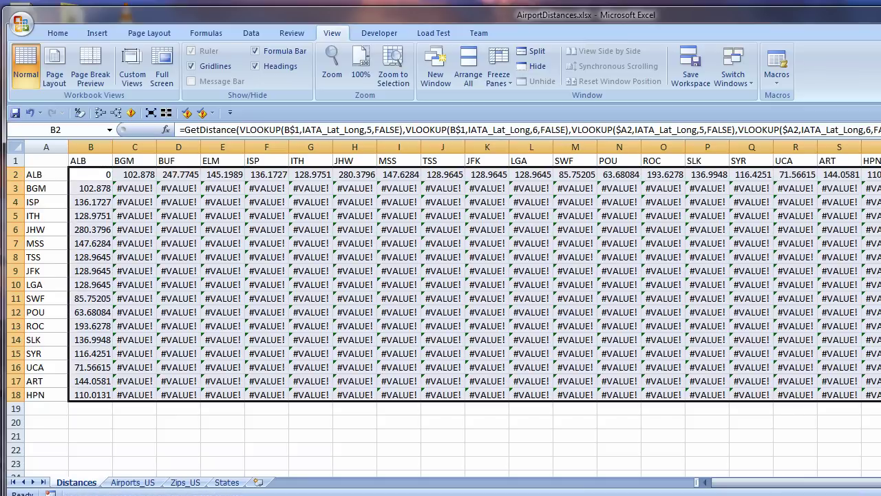
click(107, 178)
drag(112, 180, 877, 383)
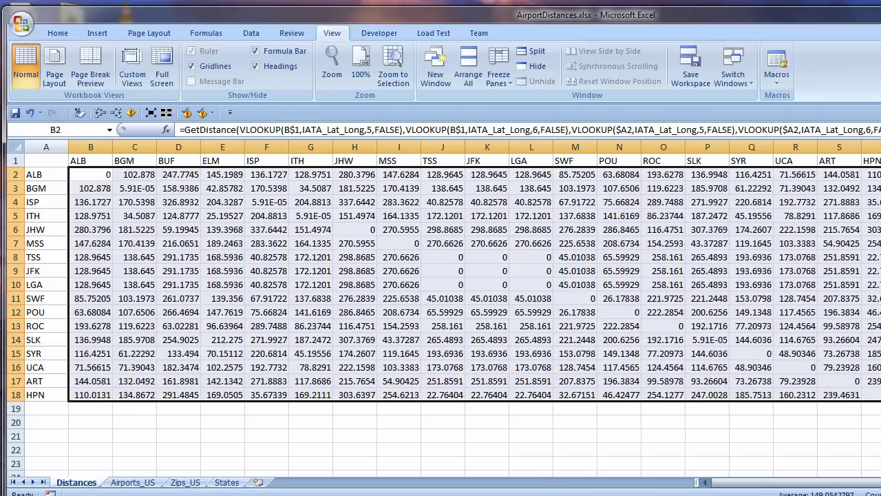
Format the distances in B2:T18 with the comma number style and no decimal places
click(59, 33)
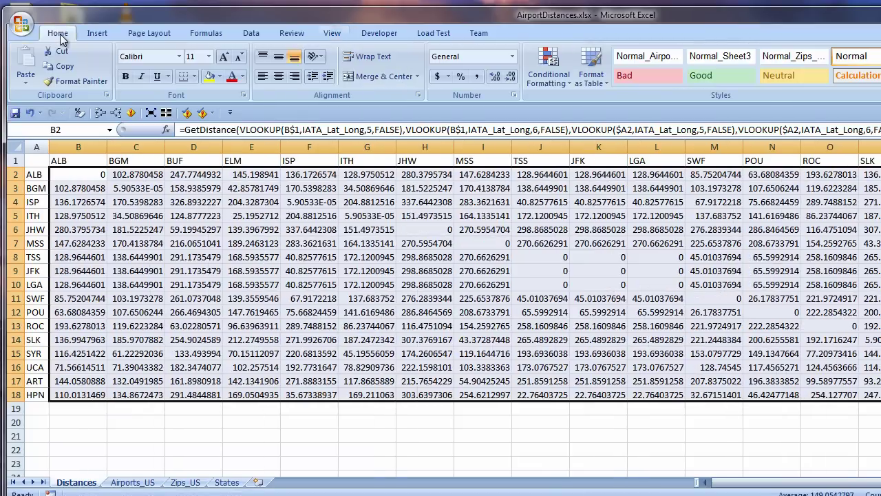
click(474, 76)
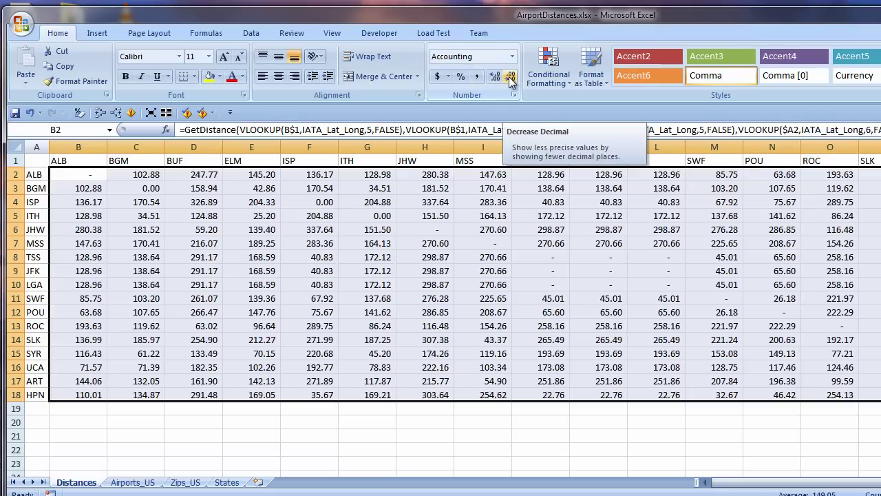
click(509, 77)
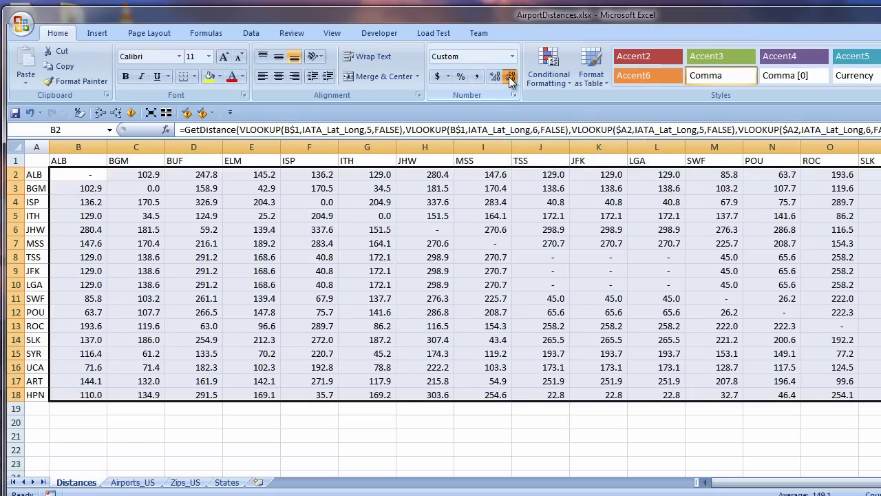
click(509, 77)
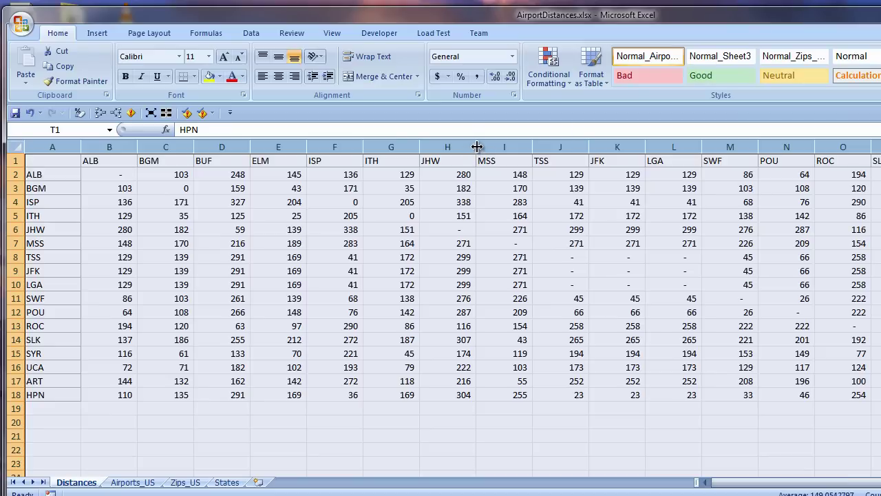
Autofit columns A to T of the distance matrix, and set their width to 8
double_click(477, 146)
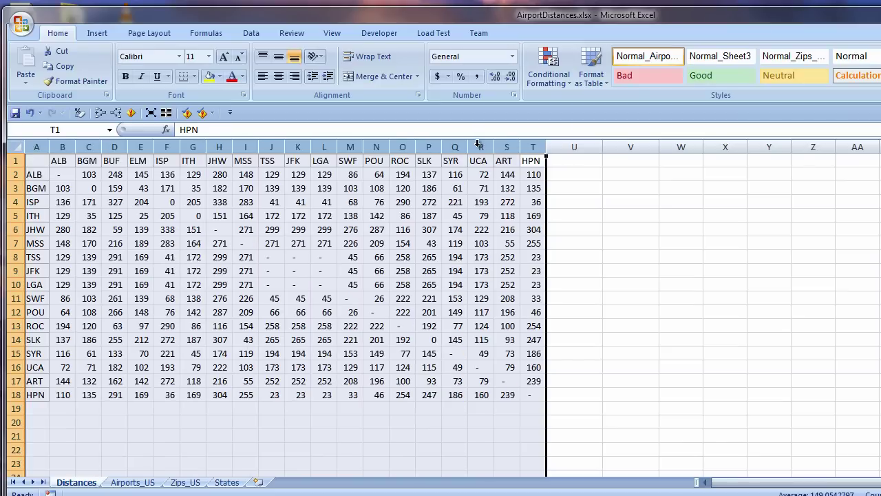
right_click(507, 147)
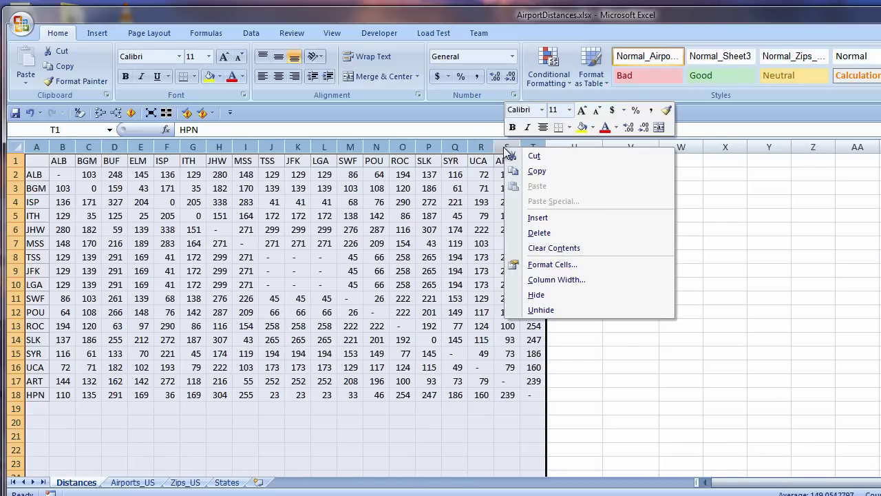
click(542, 284)
text(8)
key(Return)
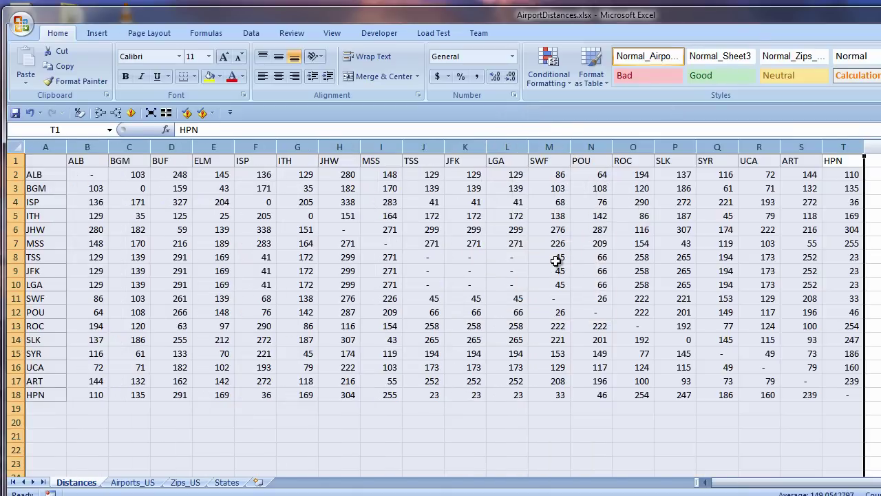
Format A1:T18 as a table with headers using a light orange style, with banded columns turned on
click(297, 188)
click(603, 80)
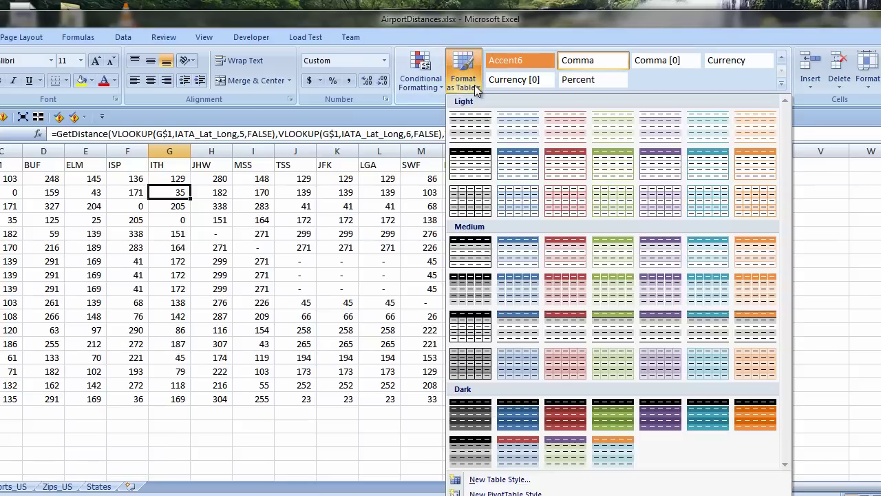
click(756, 126)
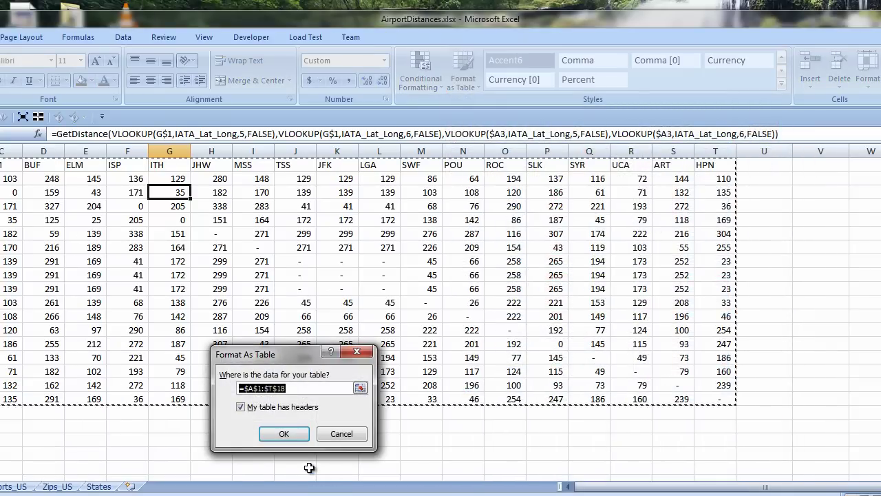
click(284, 434)
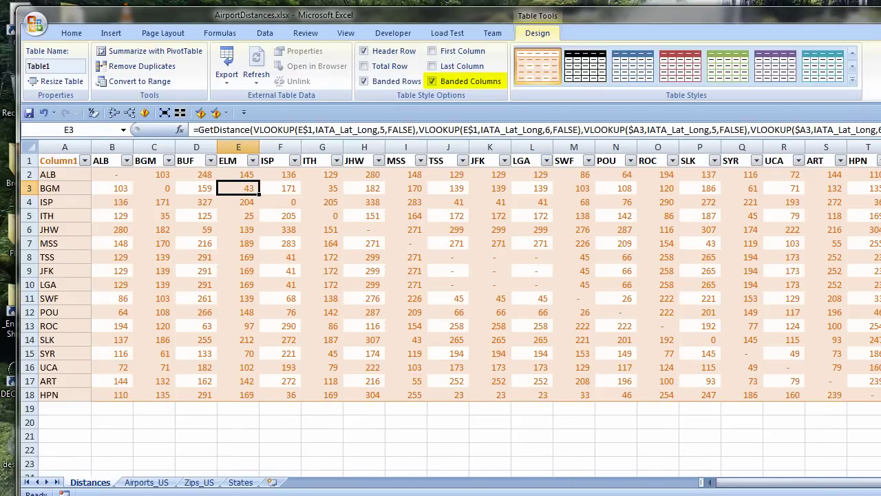
Change the distance table to the light orange table style with cell borders and black text
click(853, 79)
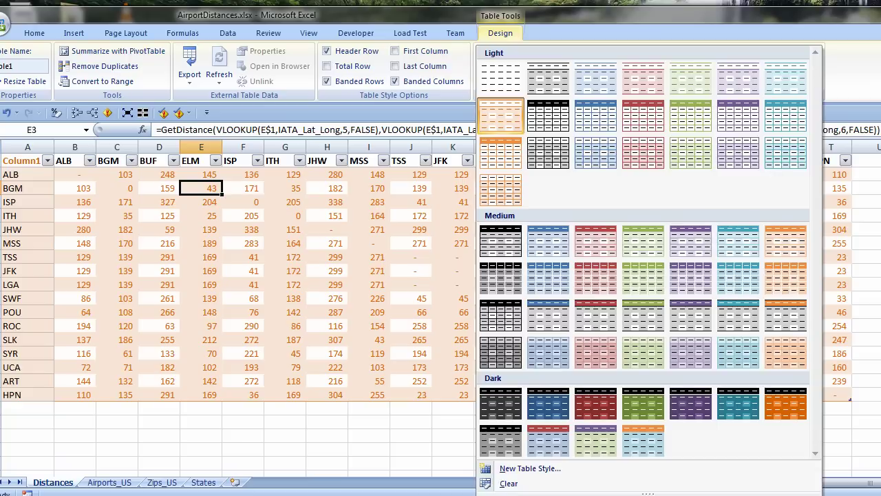
click(506, 197)
click(866, 448)
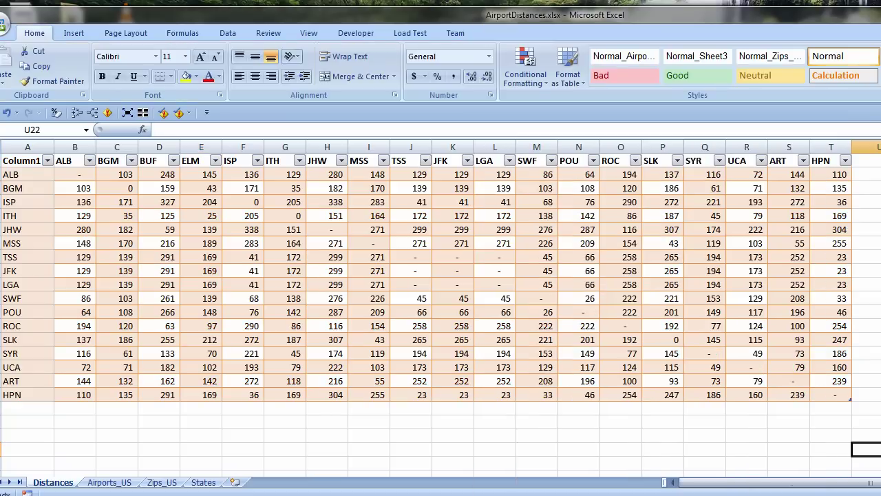
Fill the ALB row A2:T2 with the second-lightest orange theme shade
click(3, 174)
right_click(91, 174)
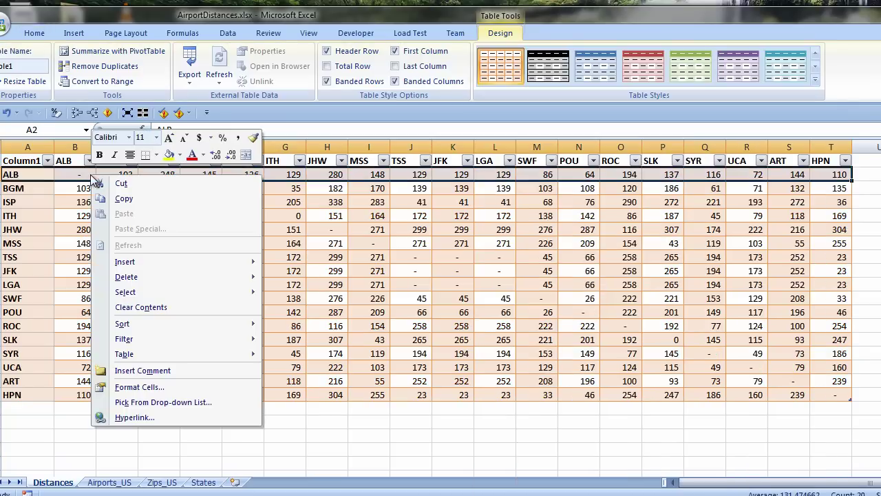
click(169, 388)
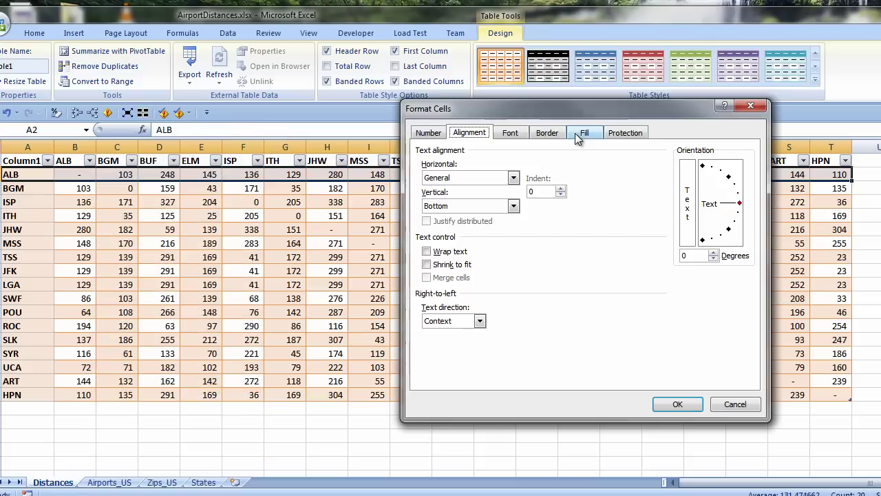
click(575, 133)
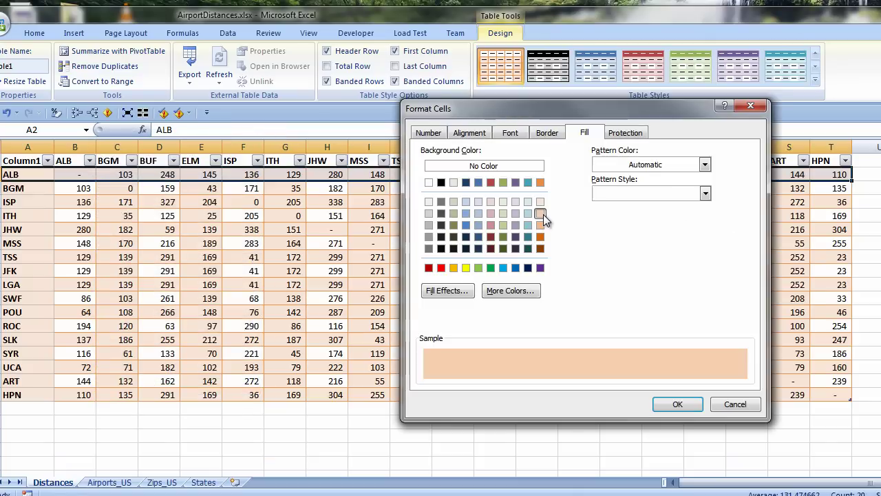
click(678, 404)
click(869, 294)
Copy the ALB row's format to the JHW, LGA, SLK and HPN rows with Format Painter
click(3, 174)
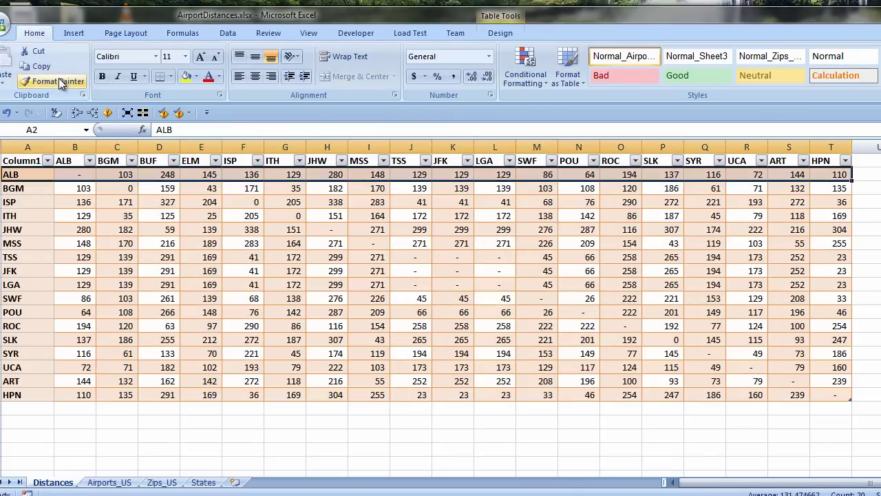
click(51, 81)
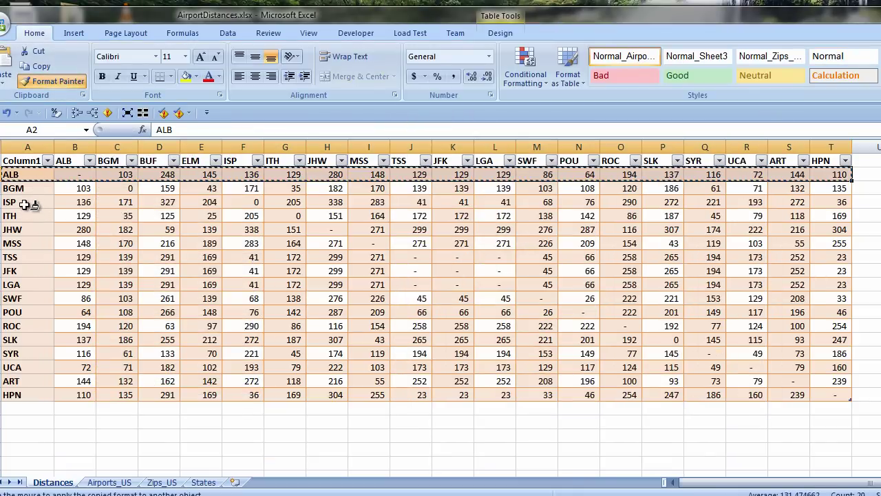
click(18, 229)
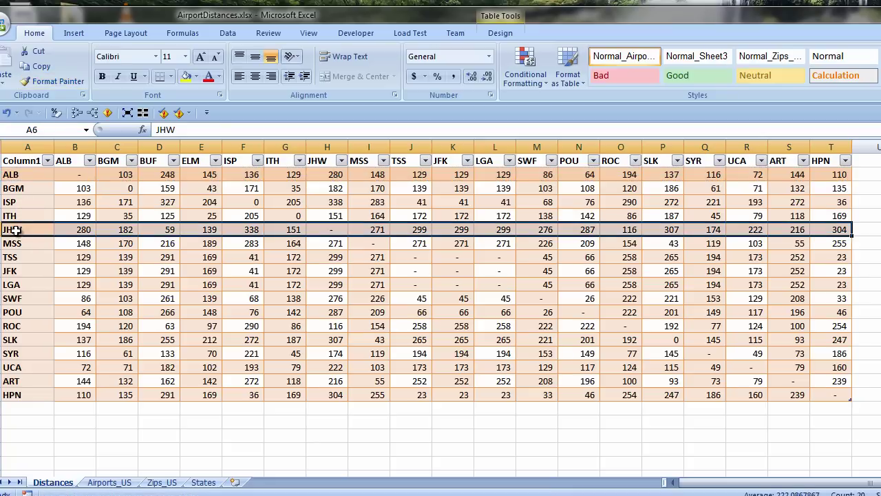
click(55, 80)
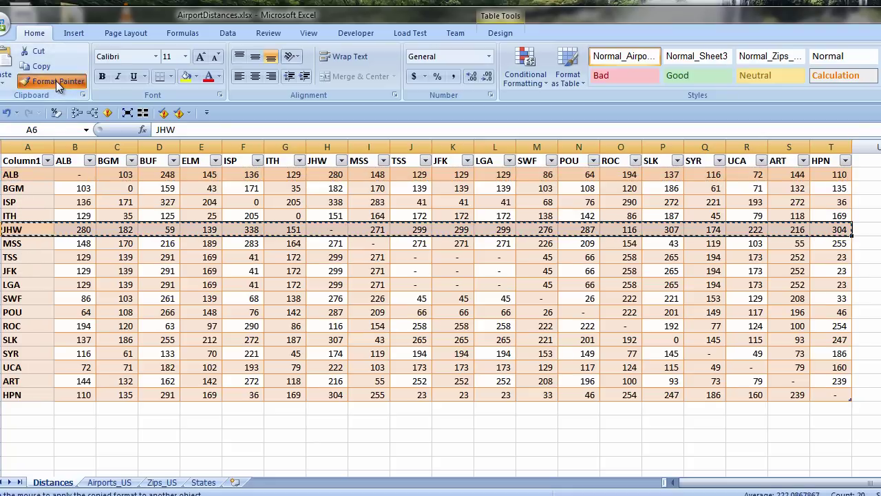
click(14, 284)
click(14, 339)
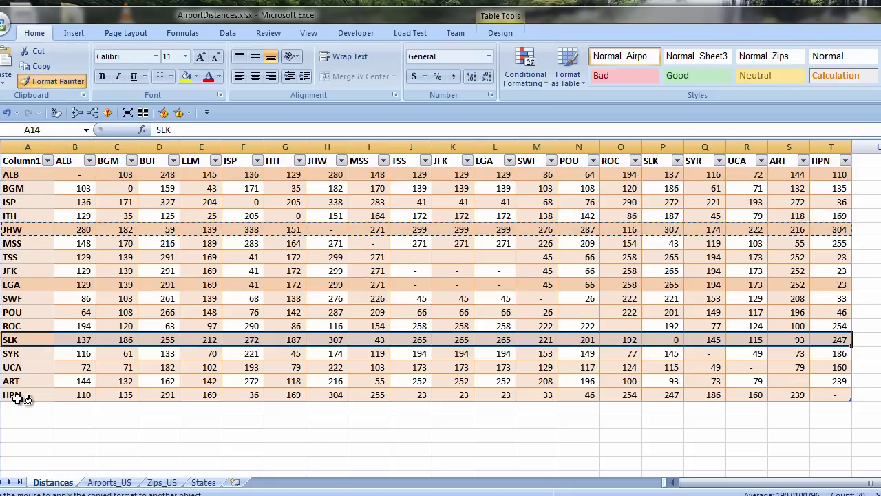
click(15, 395)
key(Escape)
Fill the BGM column's distances in C2:C18 with the lightest aqua theme colour
drag(117, 174, 120, 395)
click(197, 76)
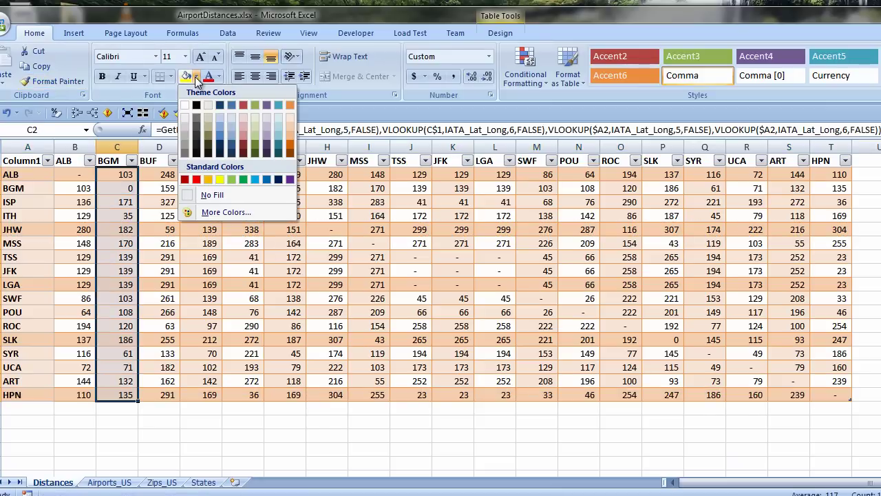
click(278, 116)
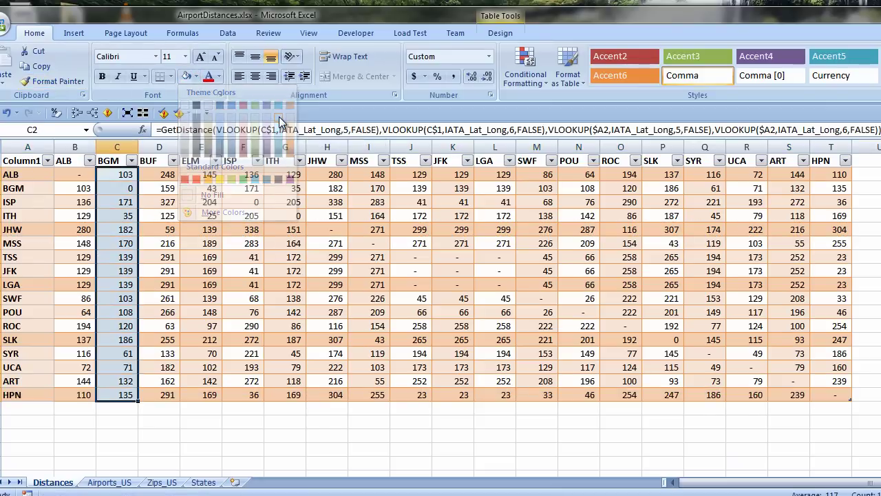
Give cell C2 a custom fill in a darker shade of the same aqua
click(115, 176)
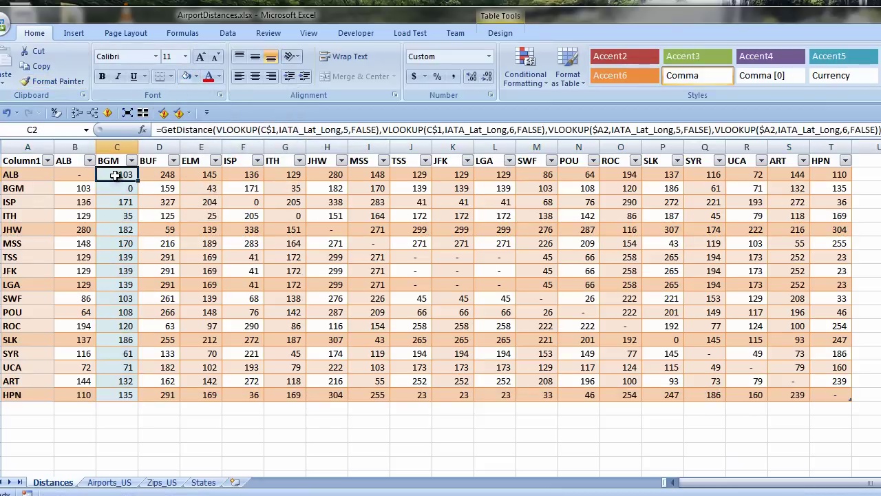
click(197, 77)
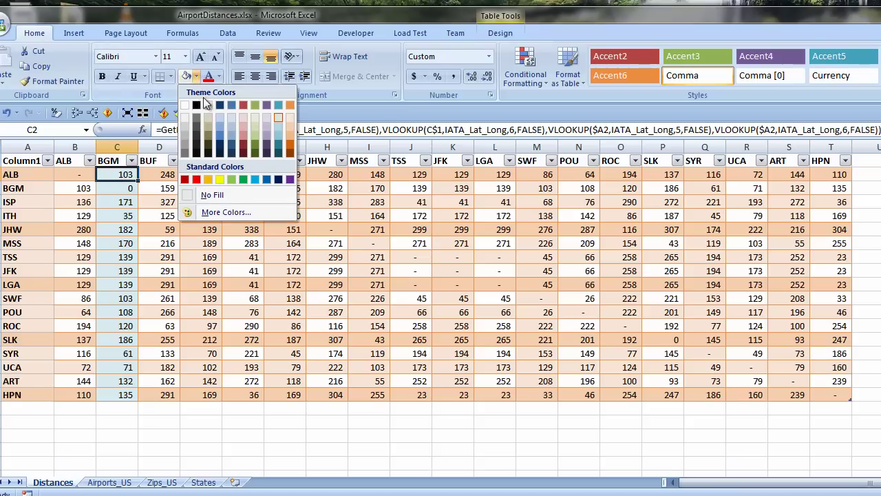
click(226, 212)
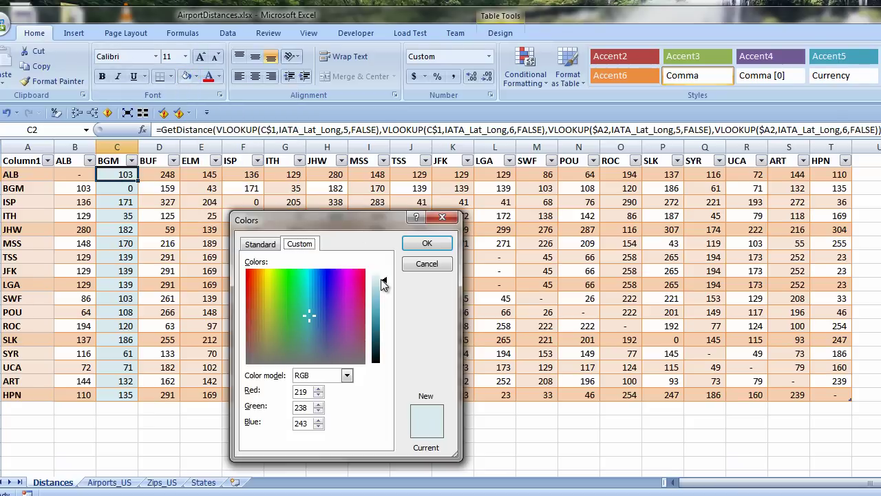
drag(385, 284, 385, 296)
click(419, 245)
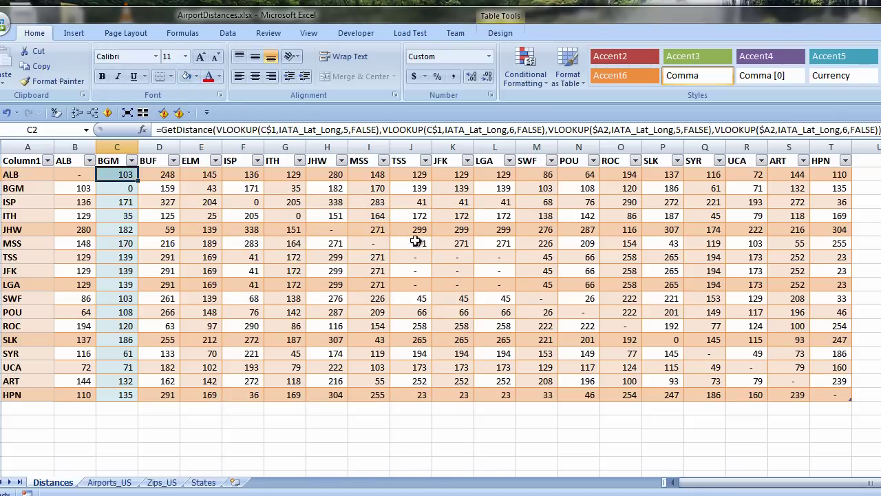
Copy C2's darker aqua format to C6, C10, C14 and C18 with Format Painter
click(54, 80)
click(117, 229)
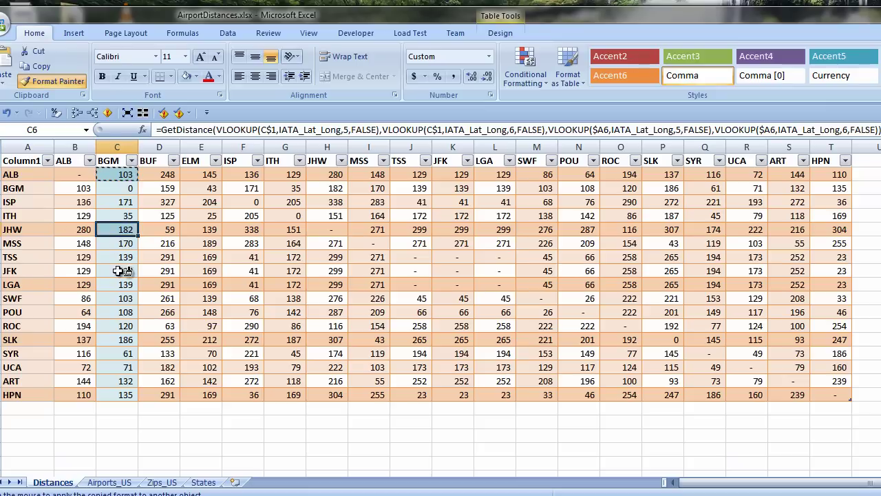
click(117, 285)
click(118, 339)
click(121, 395)
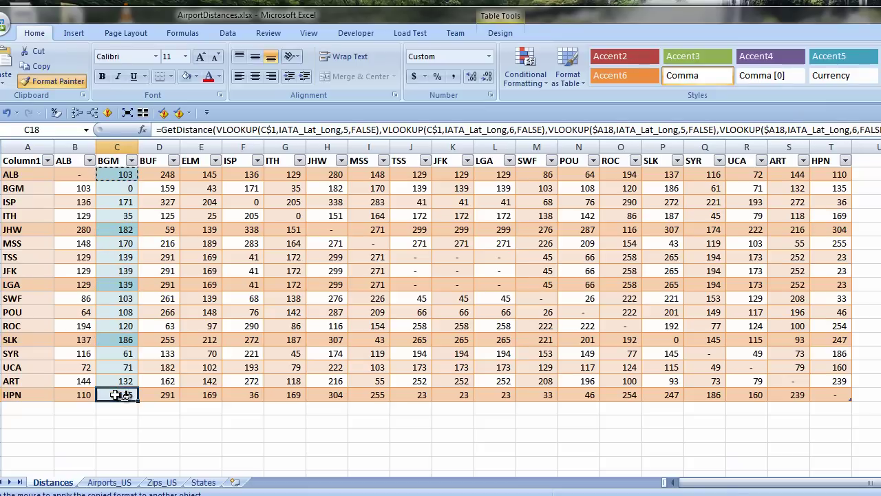
click(61, 82)
click(33, 187)
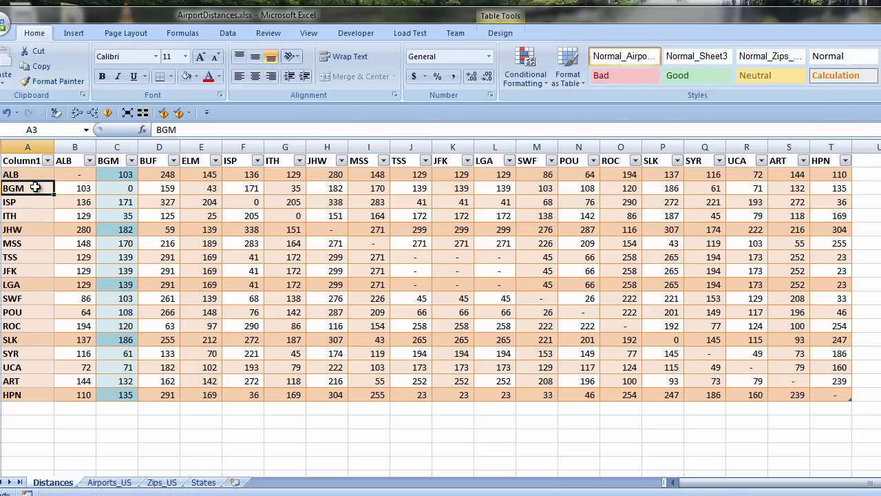
click(37, 214)
click(38, 243)
click(38, 272)
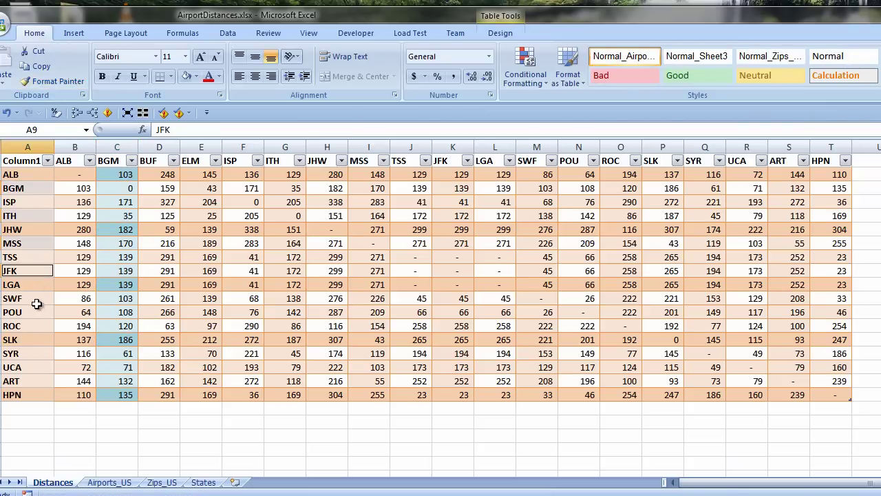
click(38, 300)
click(39, 325)
click(33, 353)
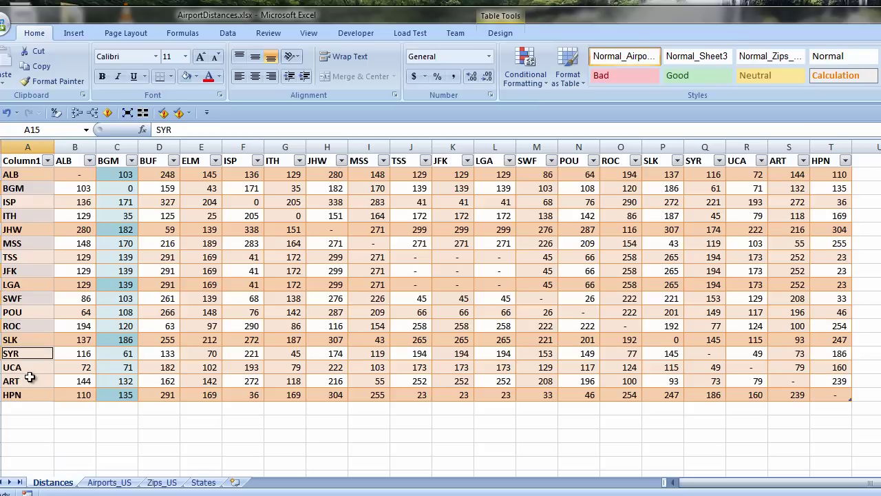
click(31, 378)
click(196, 76)
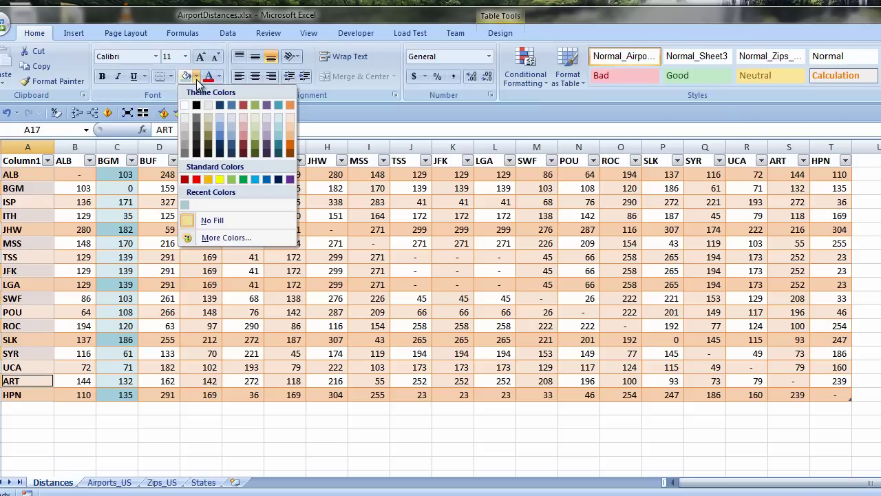
key(Escape)
Fill the odd-row cells C3, C5, C7, C9, C11, C13, C15 and C17 with the custom pale aqua RGB 243, 249, 251
click(128, 187)
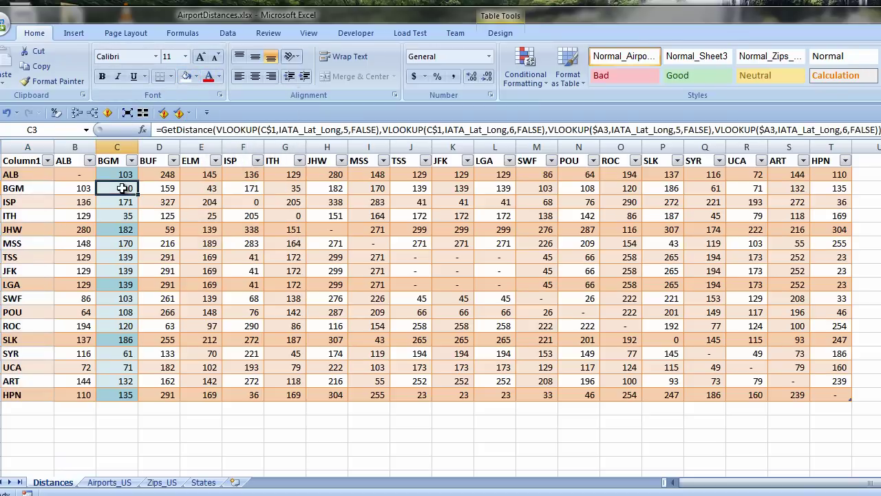
click(123, 217)
click(118, 244)
click(117, 272)
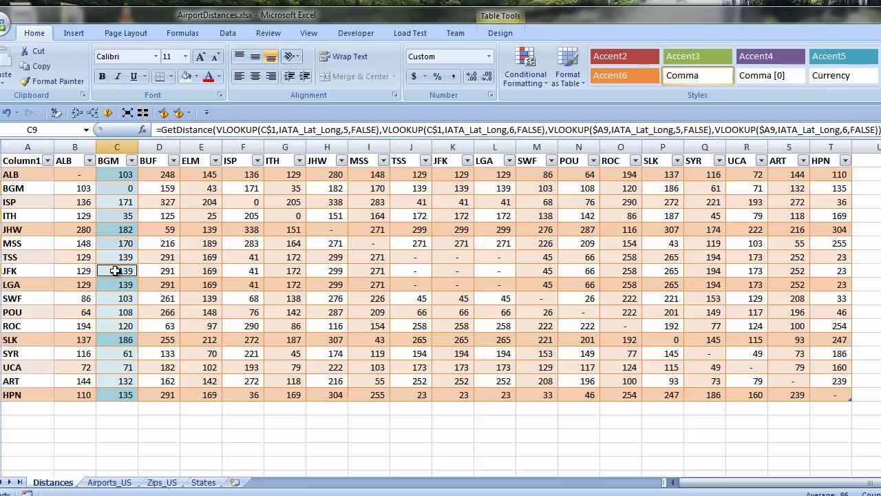
click(113, 300)
click(110, 325)
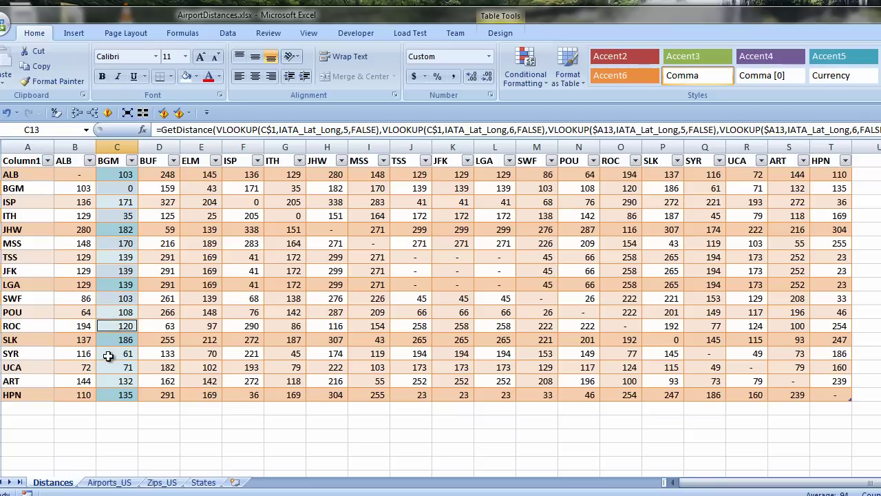
click(113, 354)
click(110, 382)
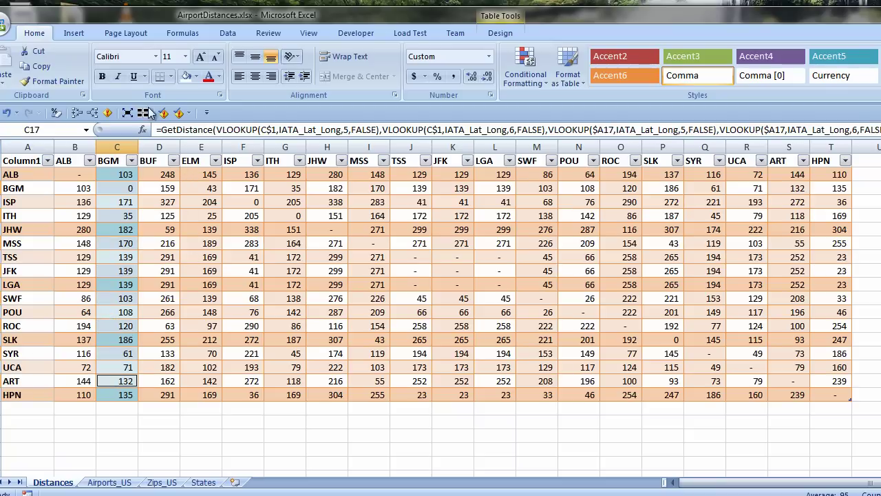
click(196, 77)
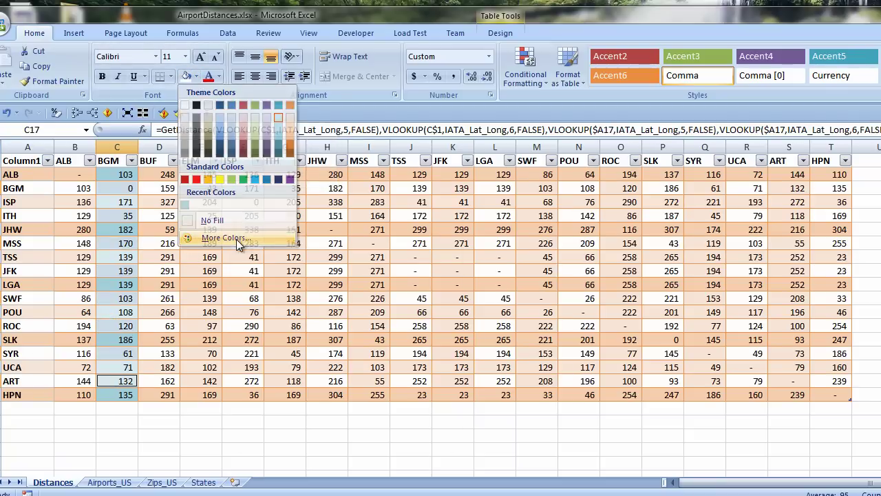
click(227, 238)
drag(384, 285, 386, 277)
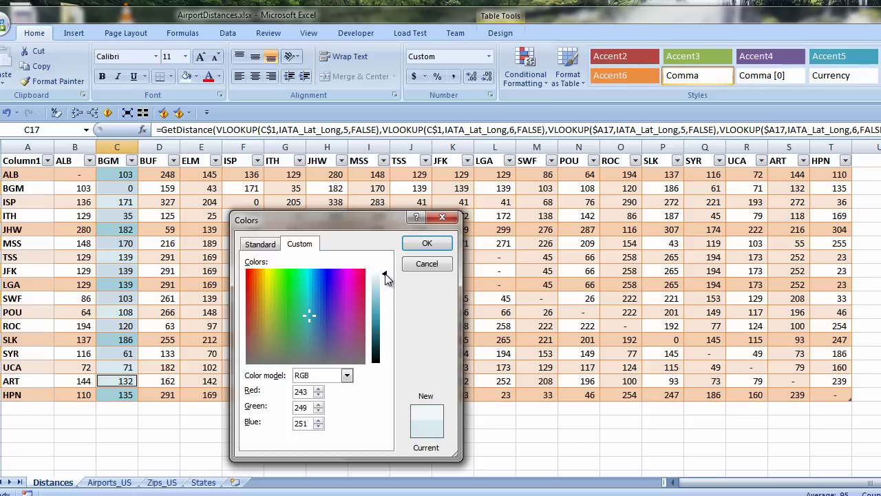
click(427, 243)
Copy the format of C1:C18 to alternate columns E, G, I, K, M, O, Q and S with Format Painter
drag(117, 161, 117, 394)
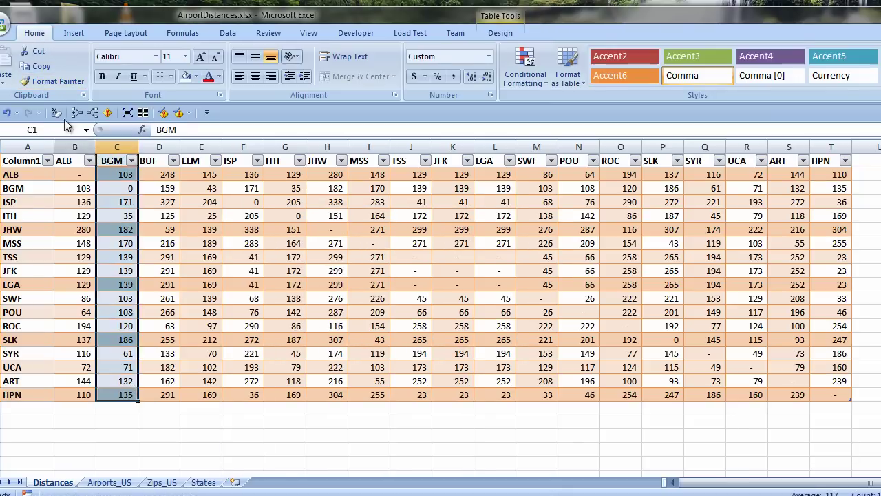
double_click(58, 81)
click(203, 153)
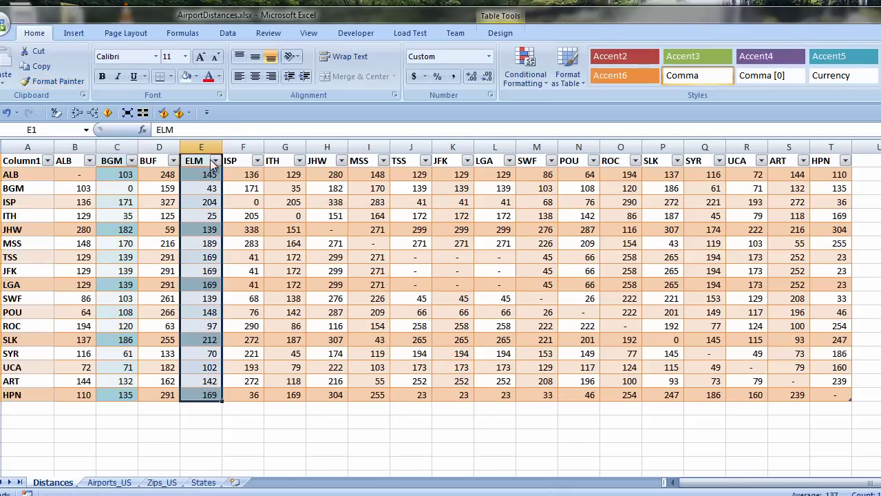
click(285, 154)
click(369, 154)
click(451, 153)
click(534, 154)
click(619, 154)
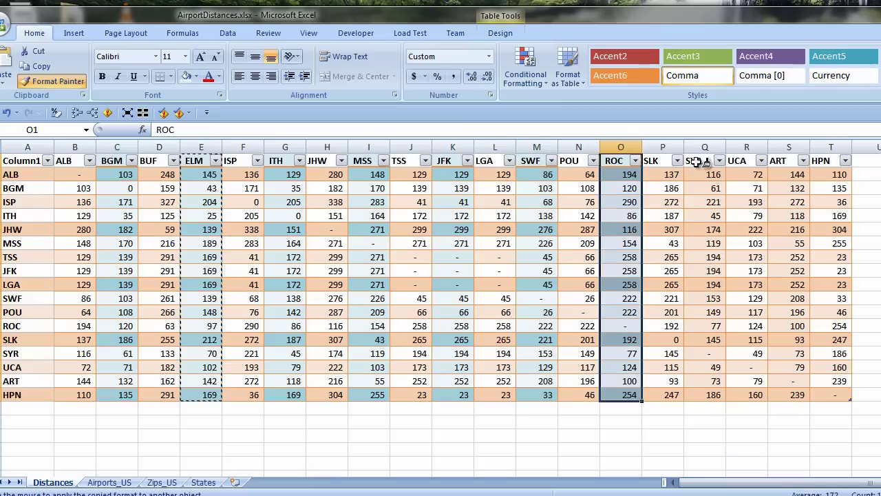
click(699, 154)
click(785, 154)
key(Escape)
Turn off the table's filter and right-align the airport code headers in B1:T1
click(75, 174)
click(227, 33)
click(344, 69)
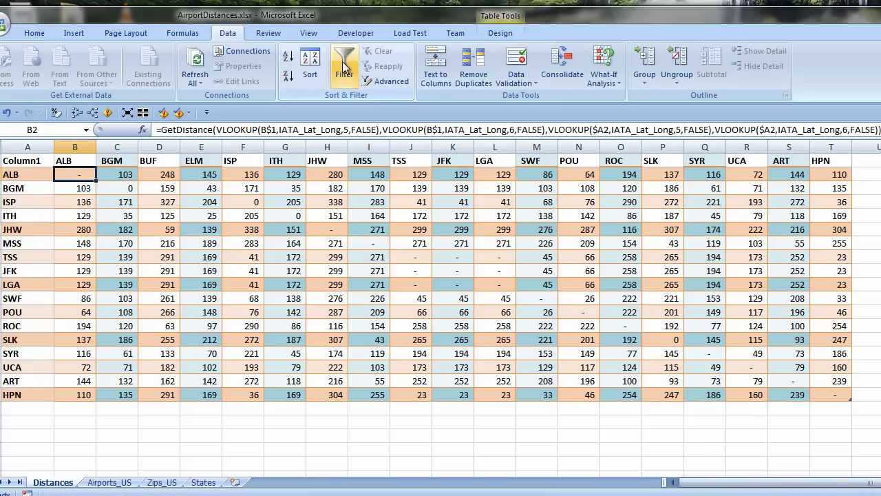
drag(74, 160, 829, 161)
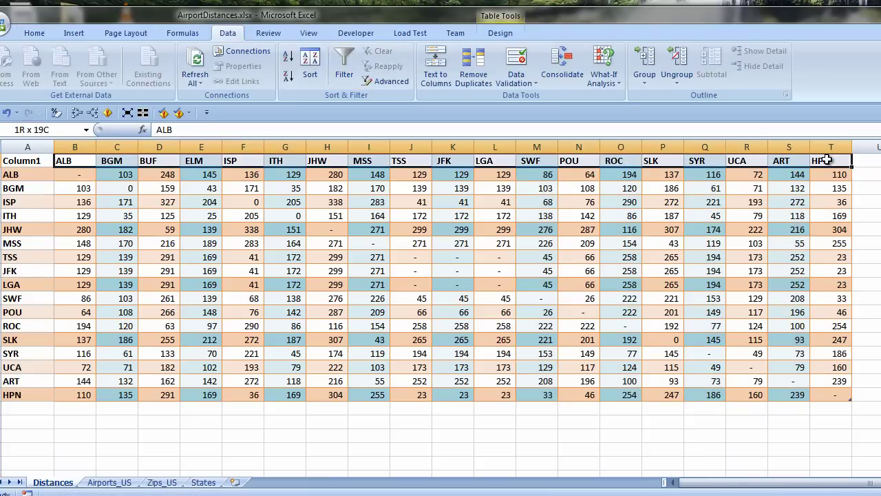
click(38, 34)
click(271, 76)
Hide the Column1 header in A1 with white font colour, and narrow column A
click(27, 160)
click(219, 76)
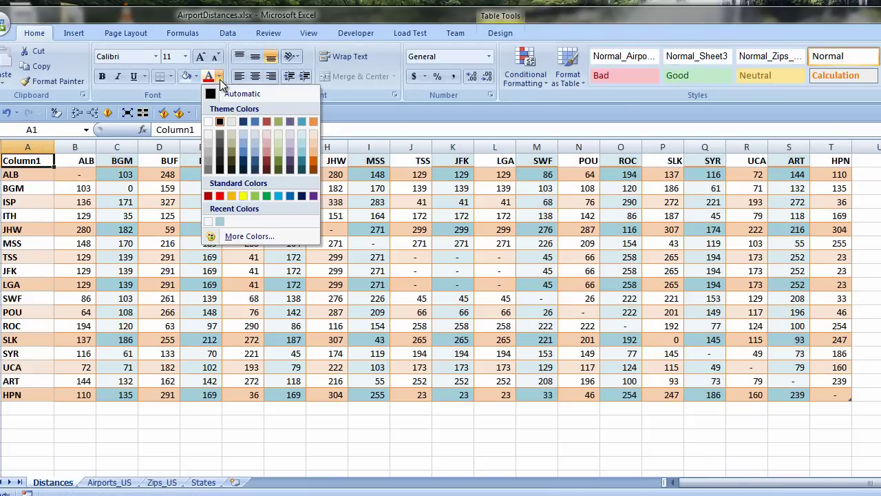
click(208, 122)
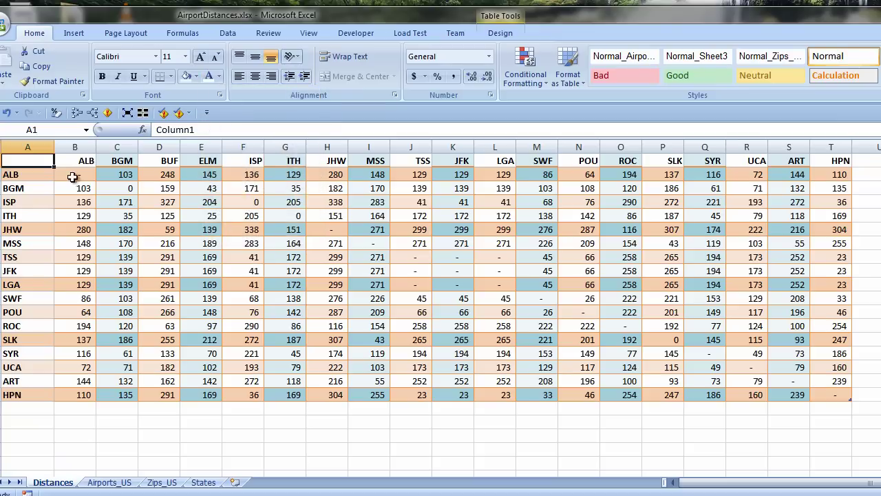
drag(54, 146, 35, 147)
Create a conditional formatting rule on B2:T18 for cell values less than or equal to 50
drag(53, 175, 819, 396)
click(536, 84)
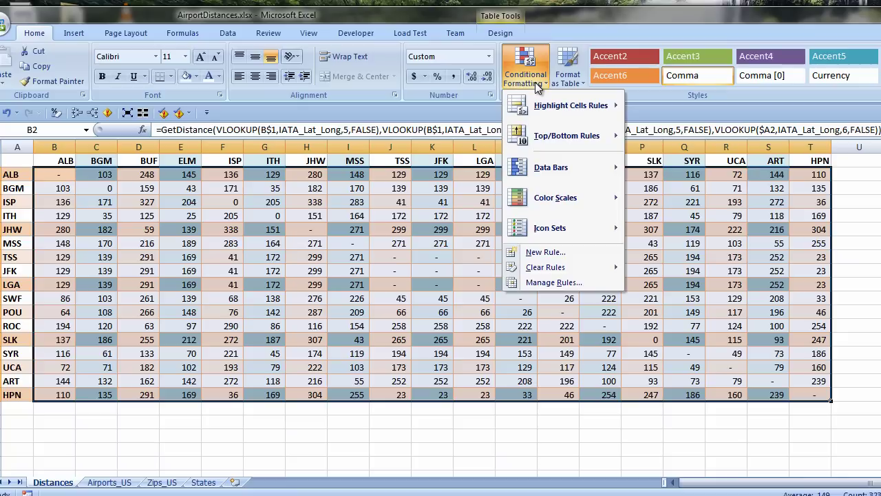
mouse_move(554, 108)
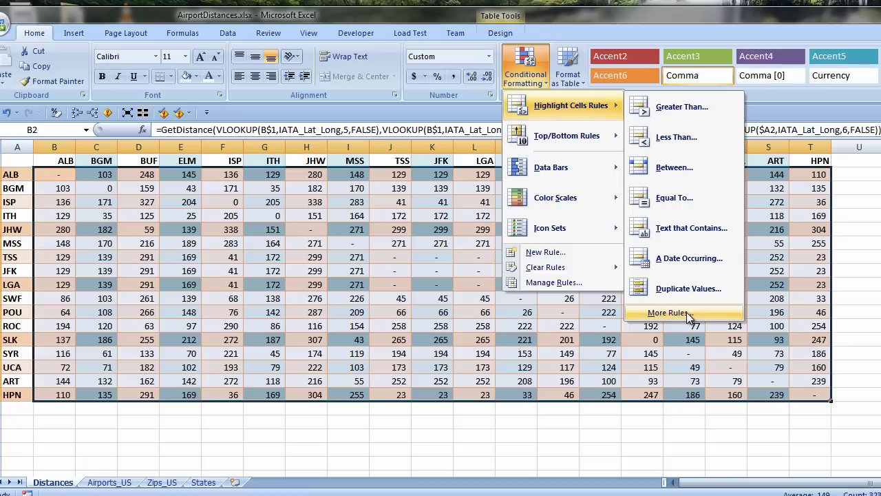
click(666, 313)
click(450, 273)
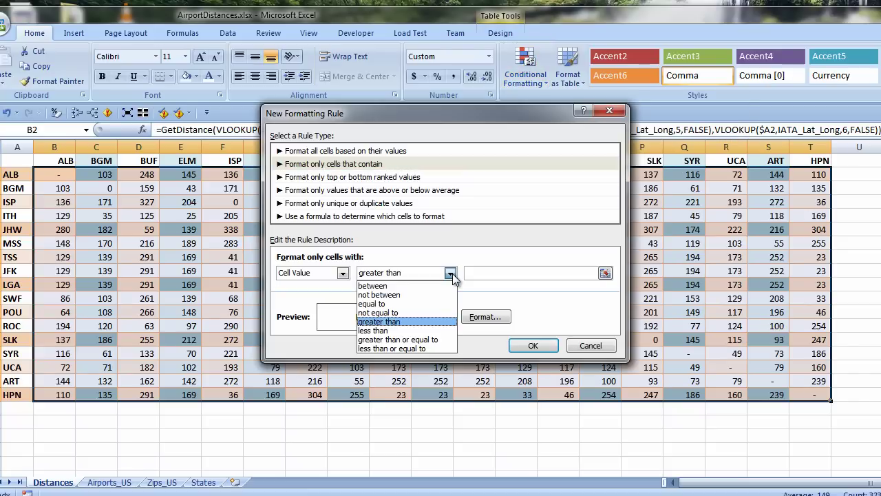
click(403, 349)
click(515, 273)
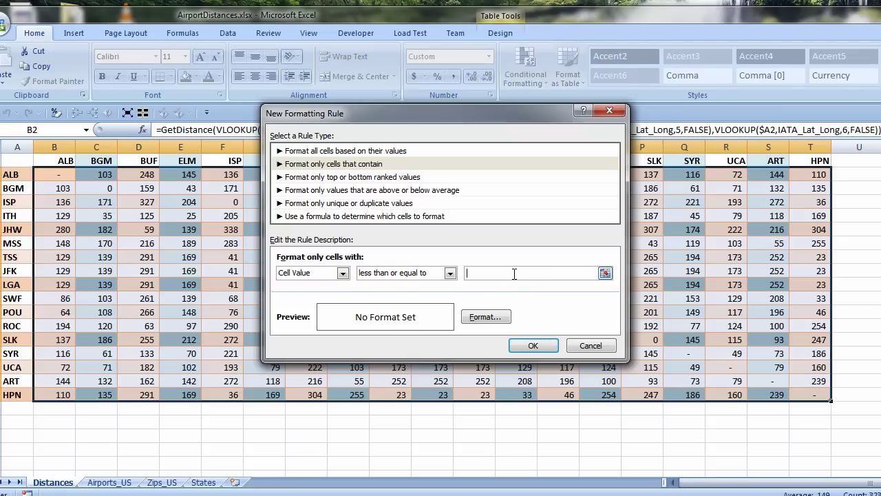
text(50)
Give the new rule a bold, dark red font and apply it to the distance cells
click(484, 317)
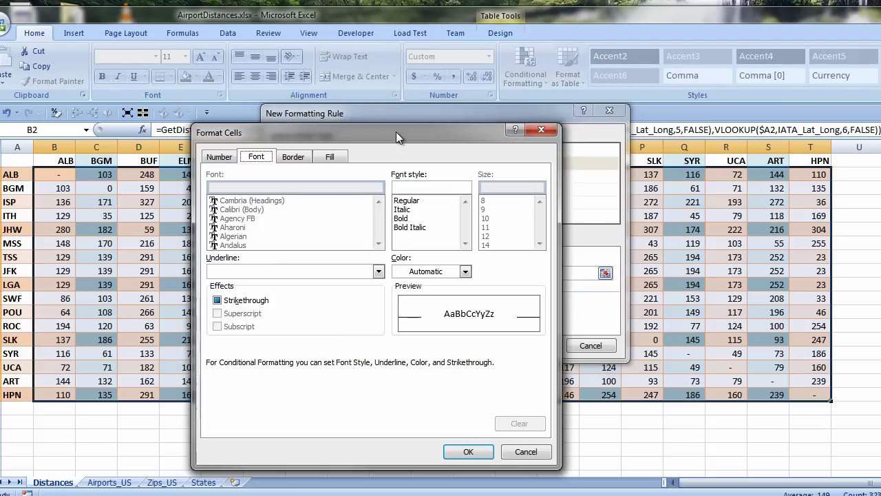
drag(396, 131, 512, 135)
click(580, 273)
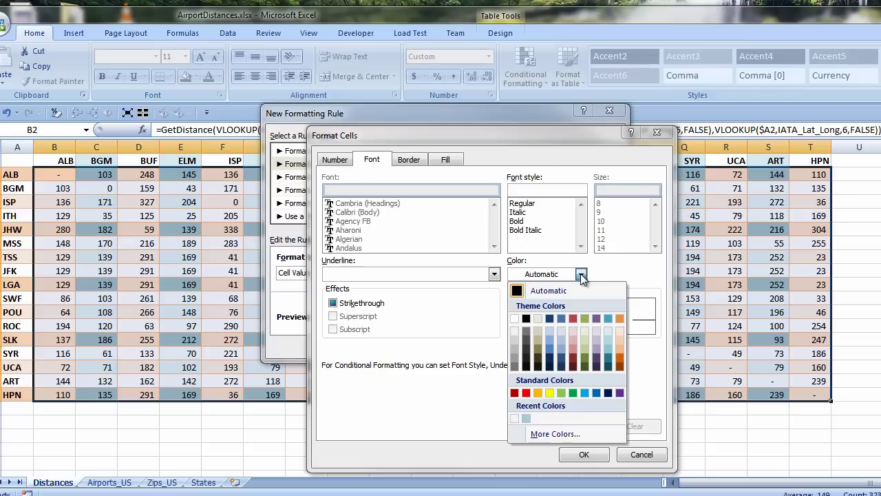
click(574, 367)
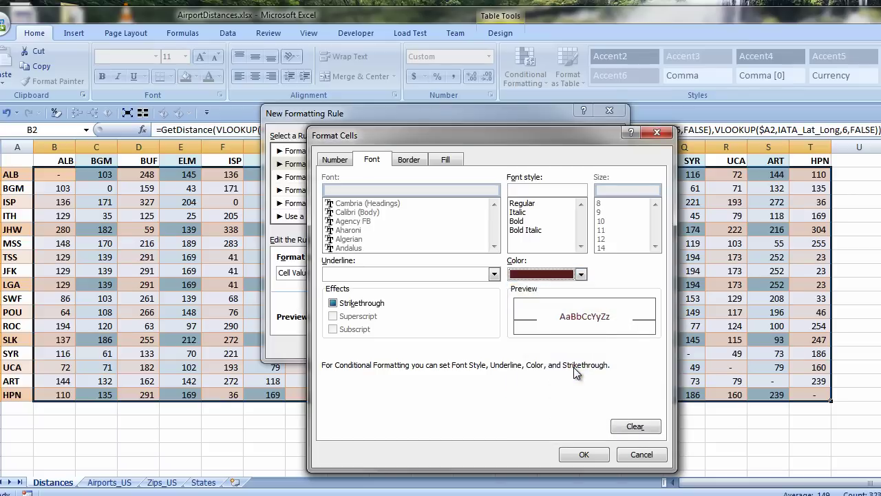
click(516, 221)
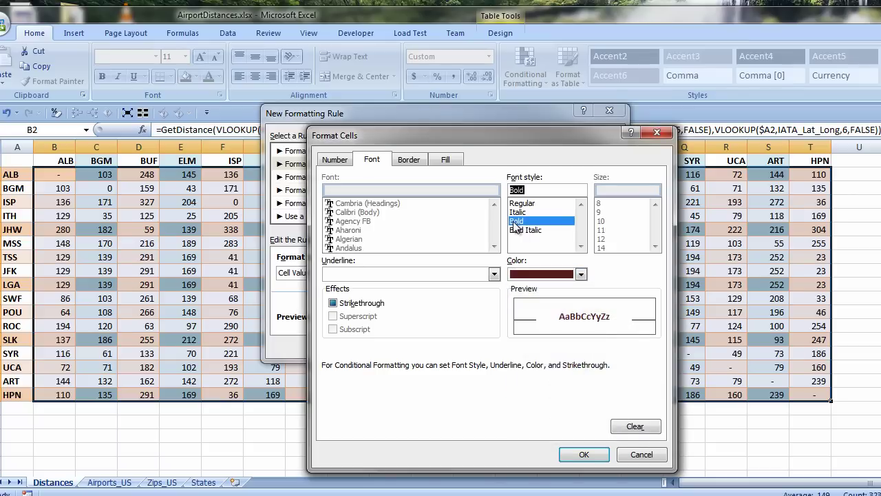
click(581, 456)
click(540, 350)
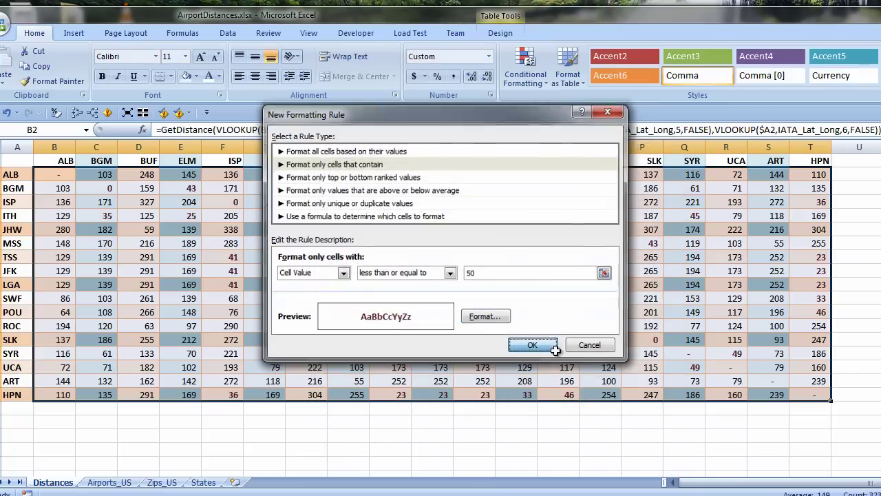
click(591, 444)
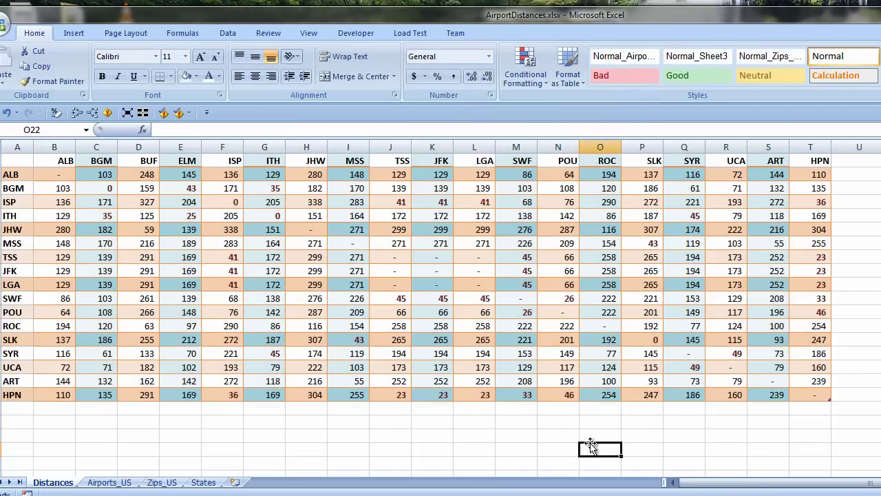
List the conditional formatting rules for This Worksheet and select the Cell Value <= 50 rule
click(474, 448)
click(526, 69)
click(552, 282)
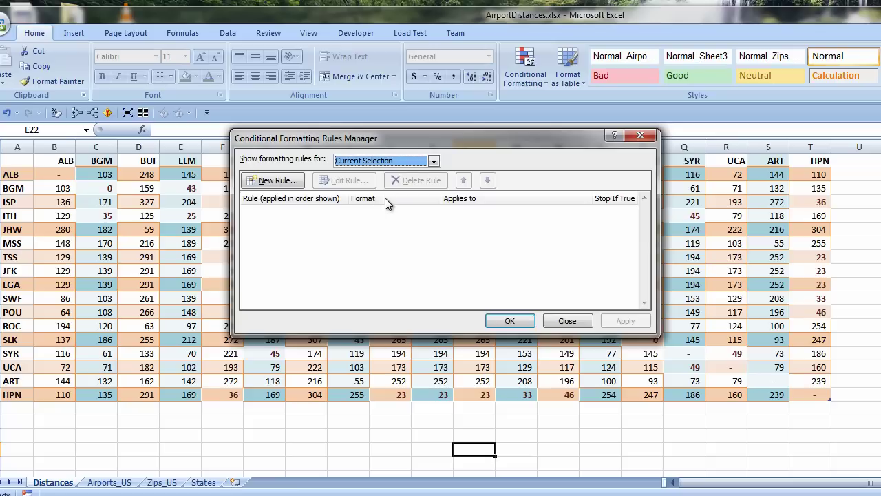
click(414, 163)
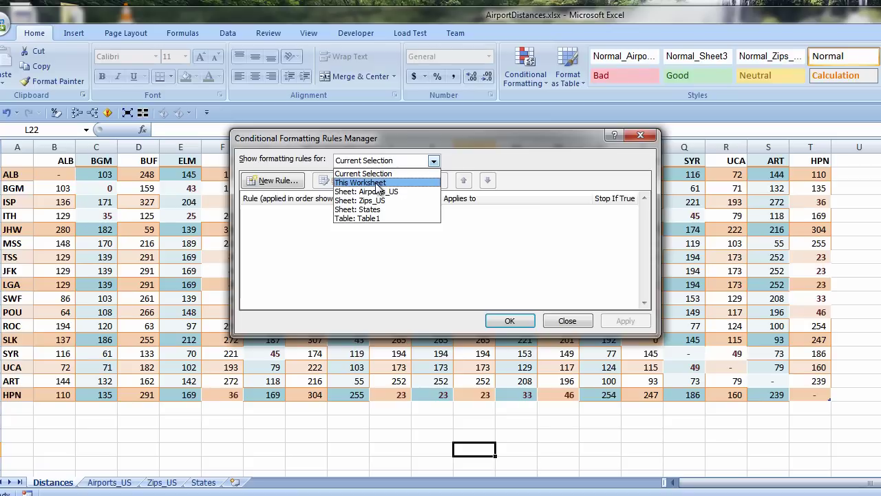
click(378, 183)
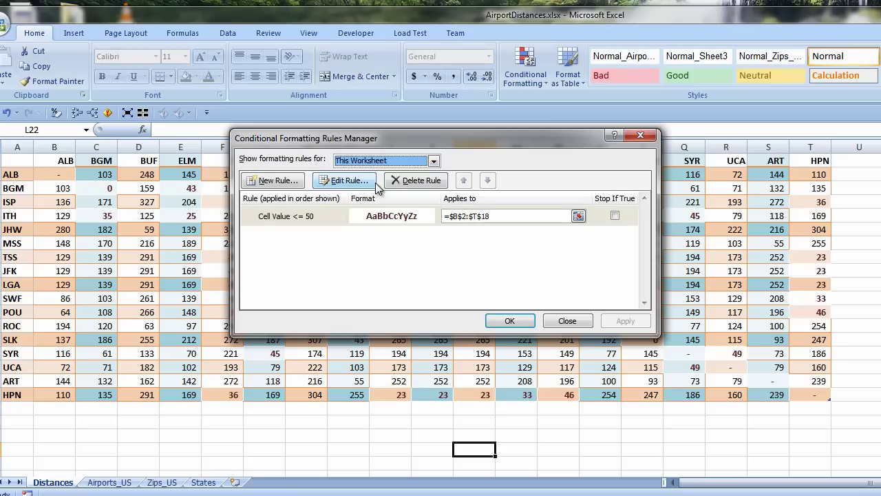
click(589, 218)
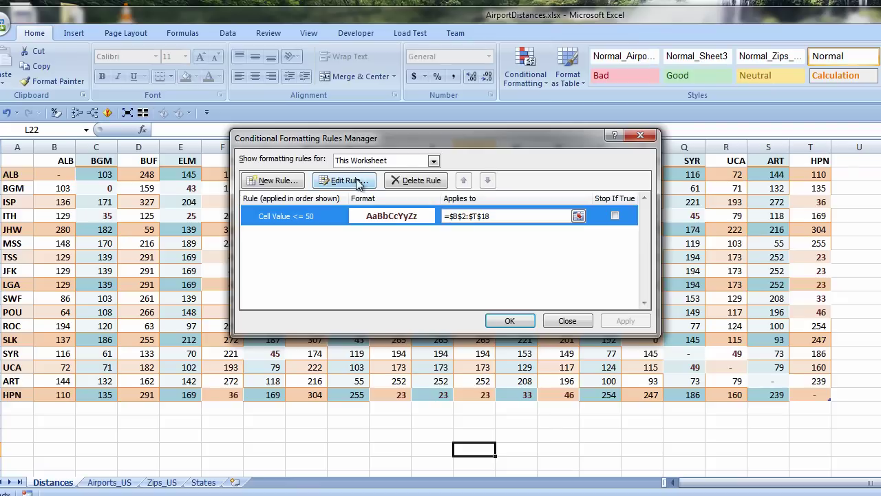
Change the selected rule's font colour to a brighter standard red and apply the edited rule
click(345, 181)
click(475, 317)
click(535, 201)
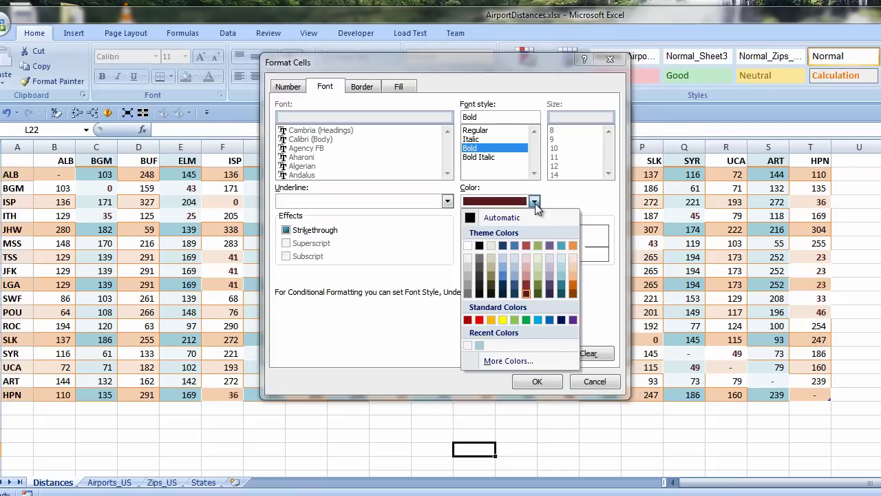
click(480, 320)
click(537, 381)
click(527, 344)
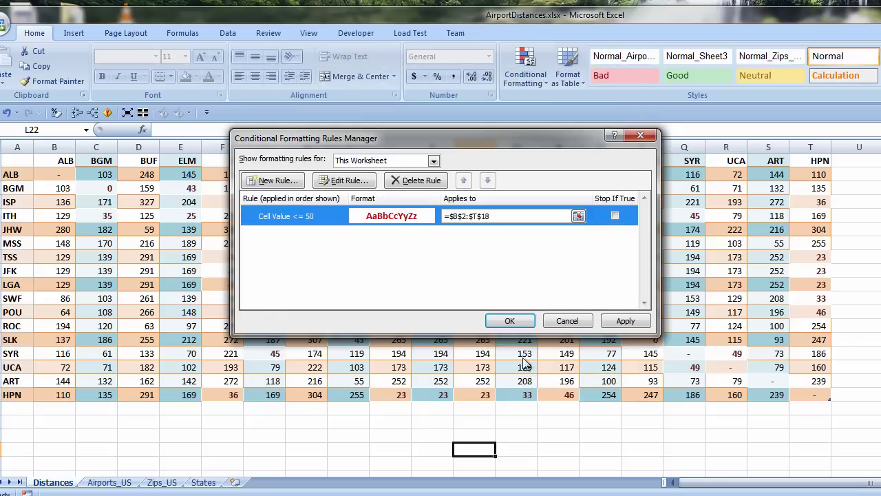
click(509, 321)
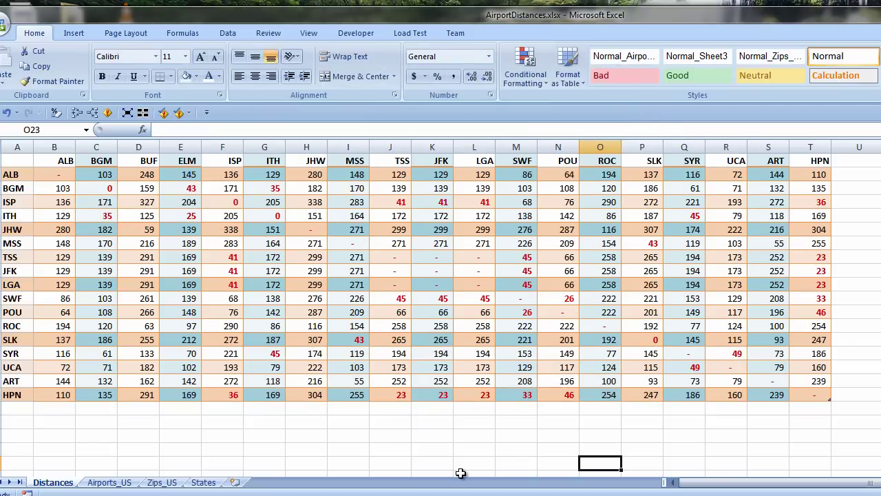